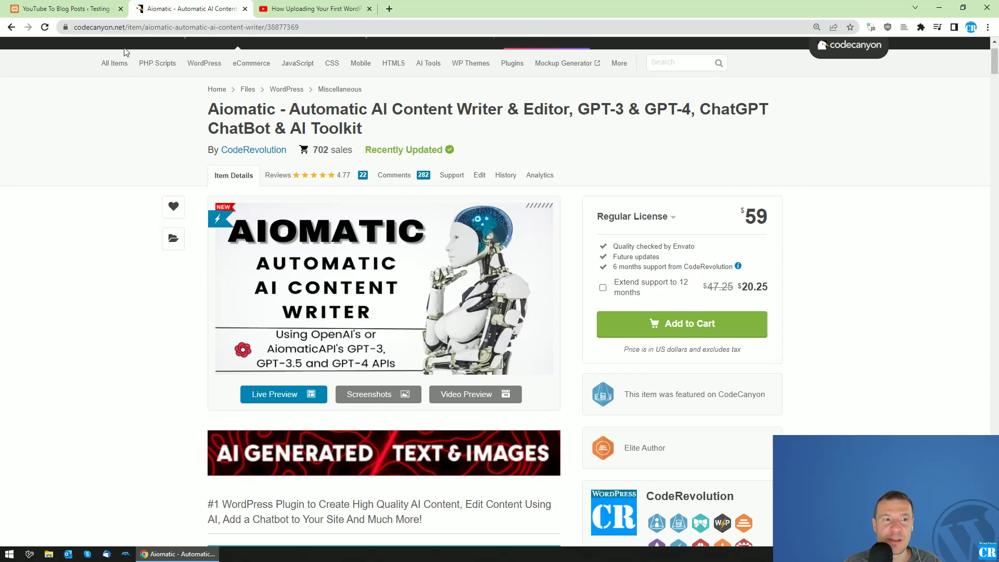
- Switch from CodeCanyon to the 'YouTube To Blog Posts – Testing' WordPress admin tab
click(114, 4)
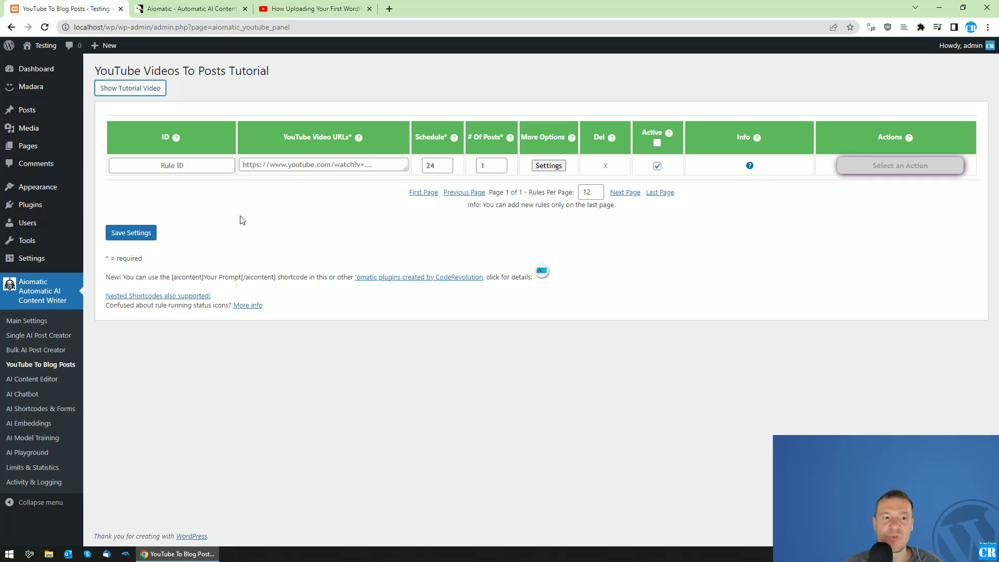
- Confirm the plugin-upload YouTube video has English auto-generated captions
click(303, 8)
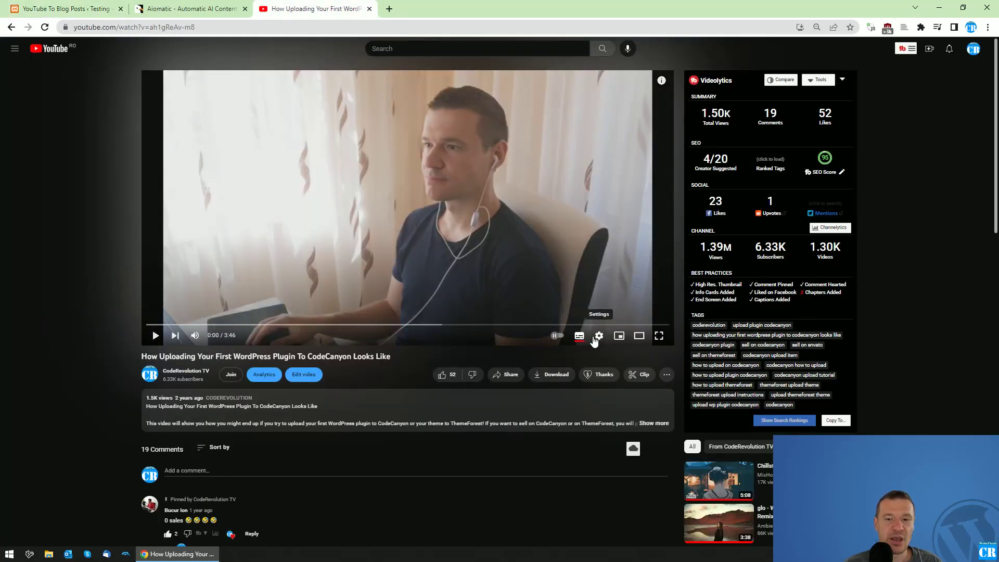
click(598, 339)
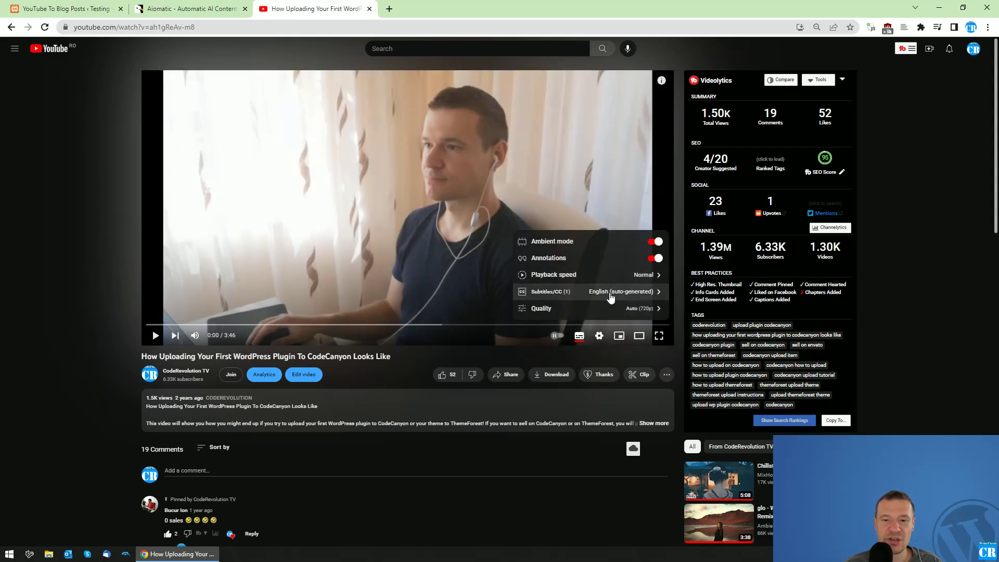
click(610, 295)
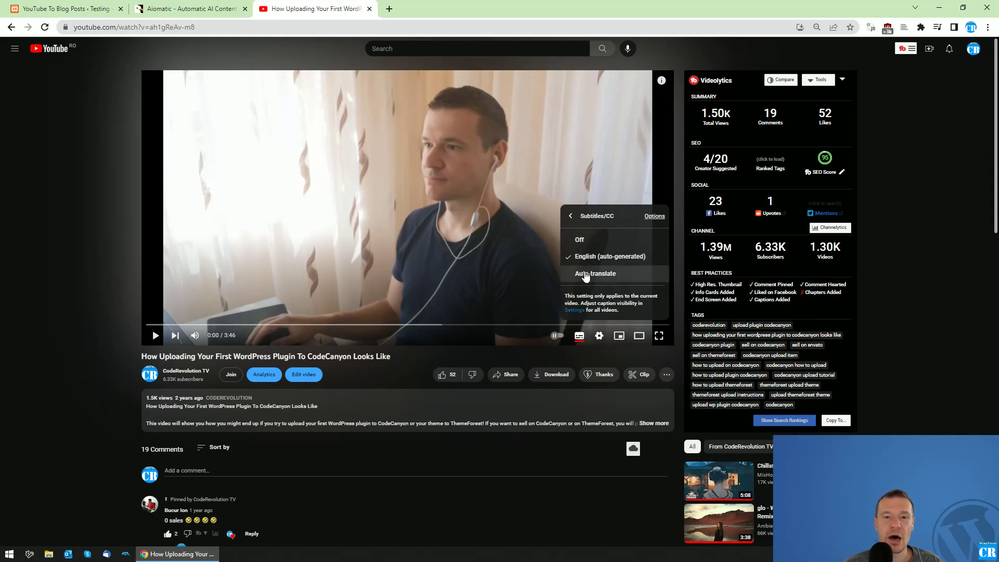
click(44, 301)
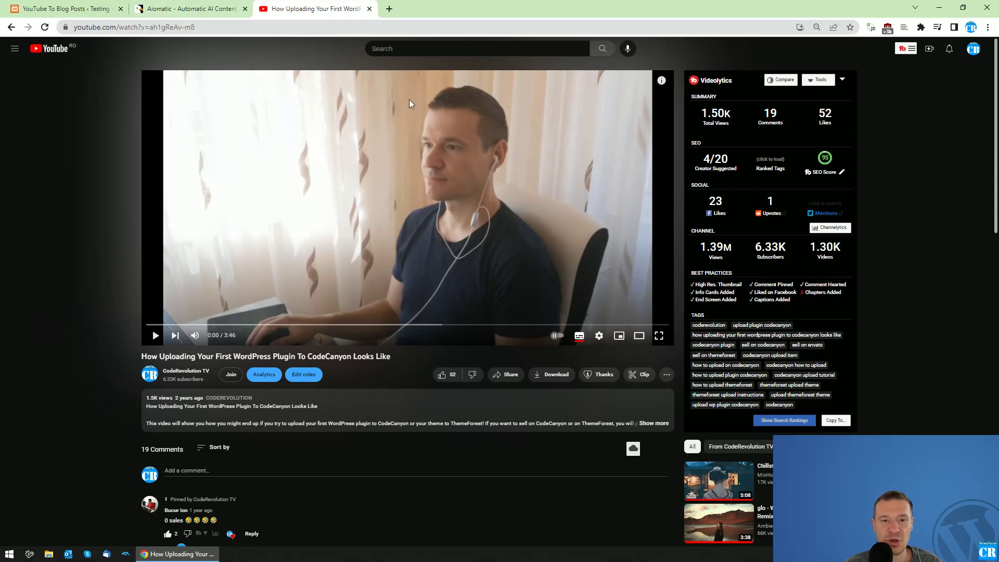
- Copy the YouTube video's web address from the address bar
click(185, 24)
right_click(178, 28)
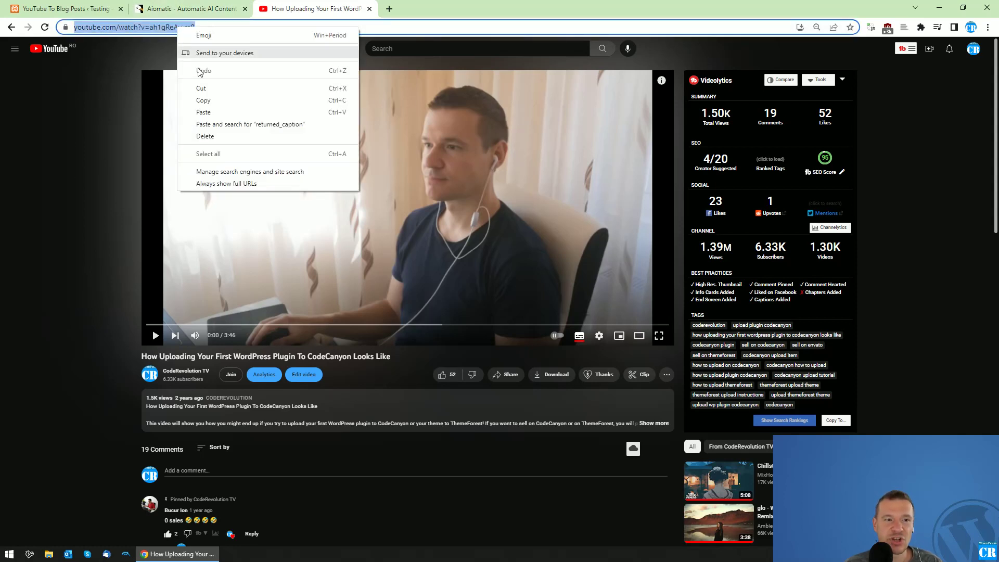
click(204, 100)
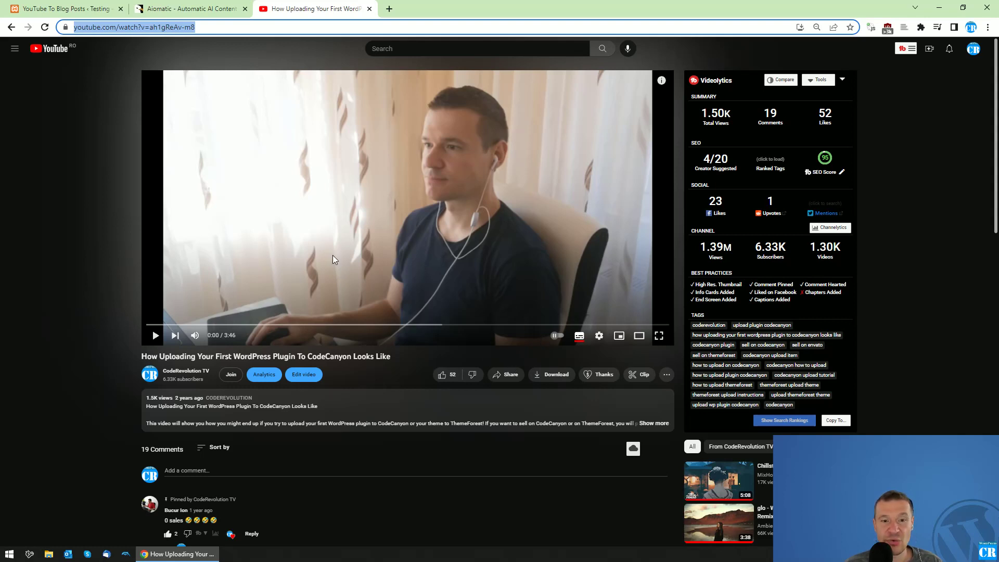
click(93, 248)
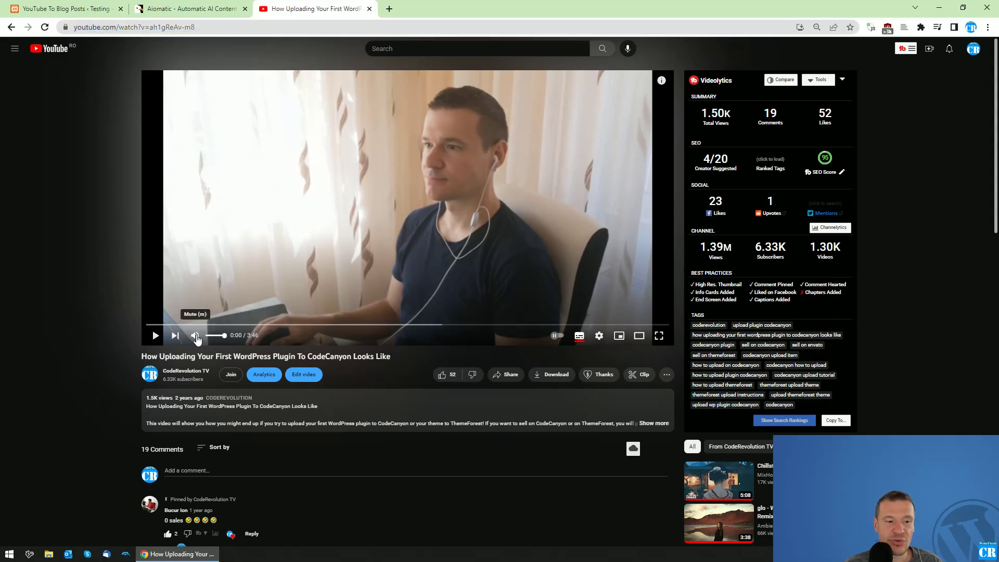
- Skim the video at 0:22, 1:22, 2:55, 3:12 and the end, stopping at 3:16
drag(170, 326, 198, 325)
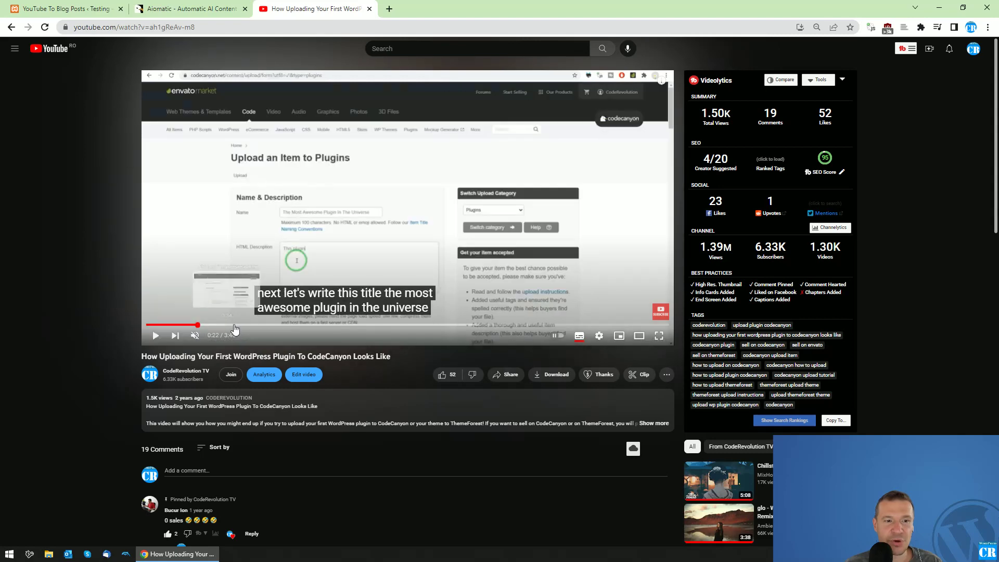
drag(230, 330, 525, 324)
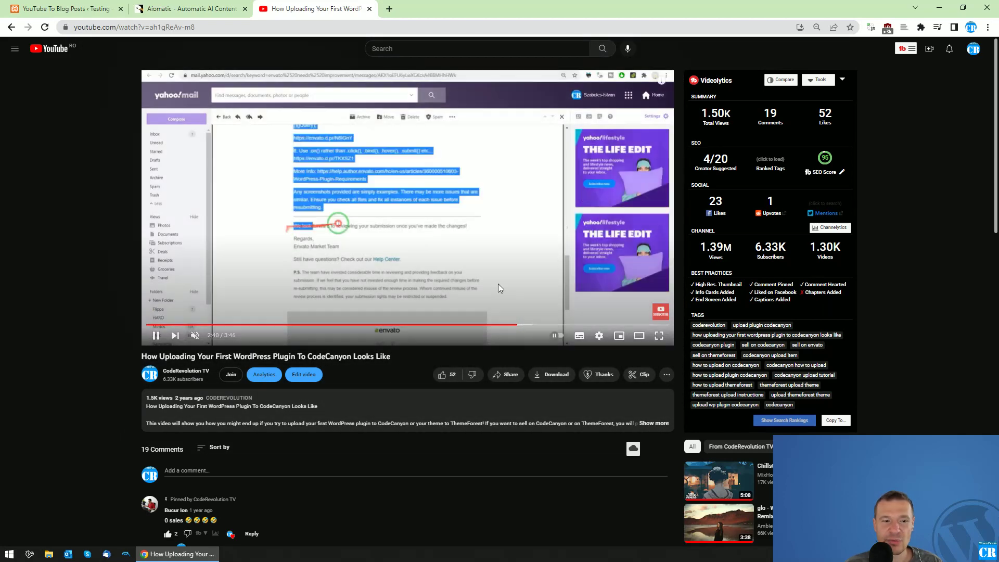
click(521, 312)
click(551, 324)
click(591, 325)
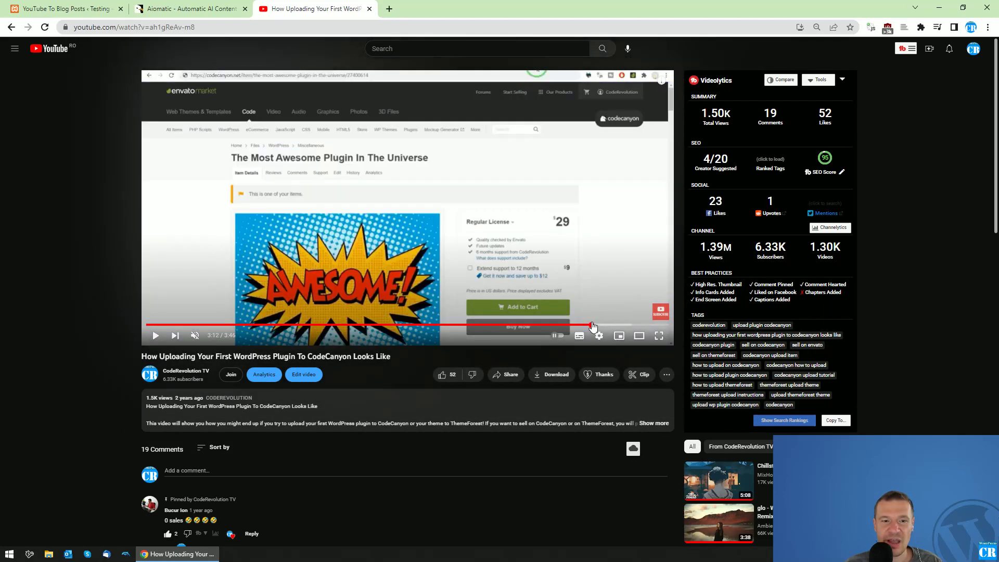
click(634, 325)
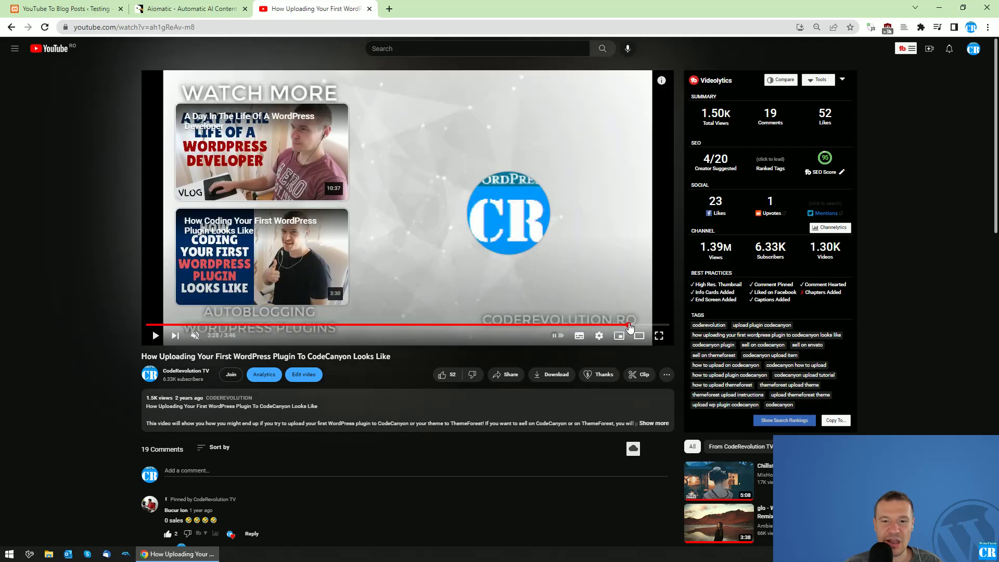
click(600, 325)
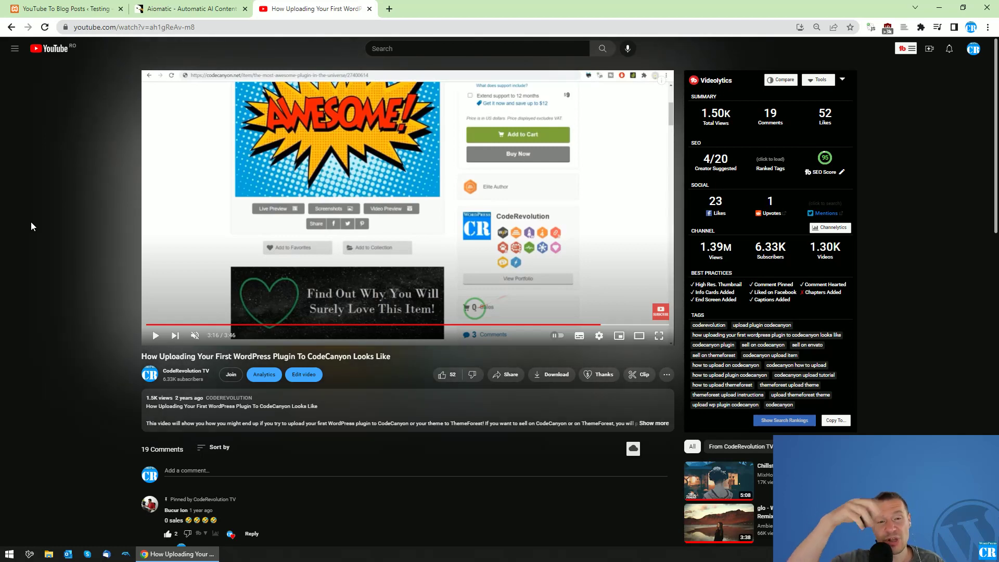
- Copy the video's web address again
click(188, 27)
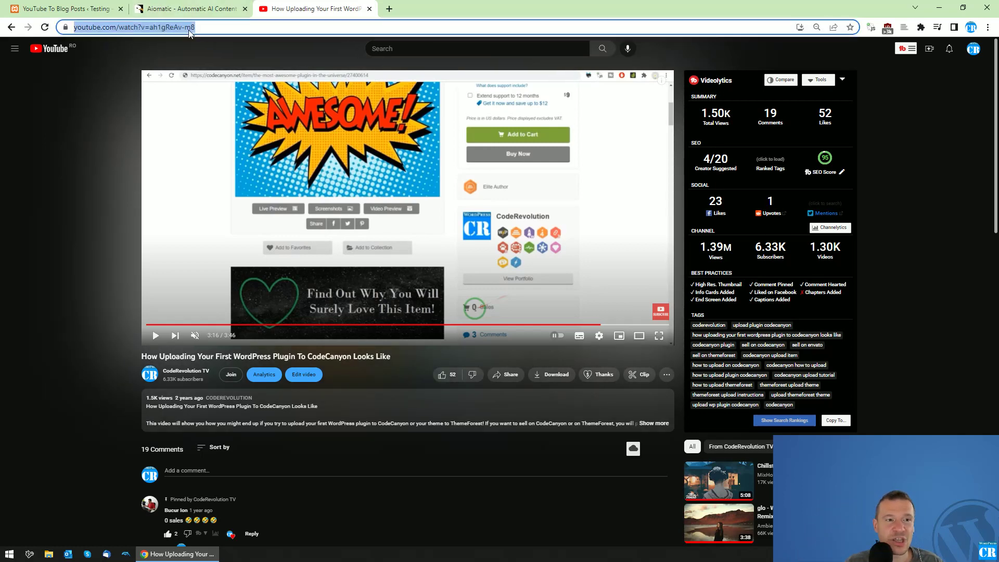
right_click(189, 28)
click(224, 103)
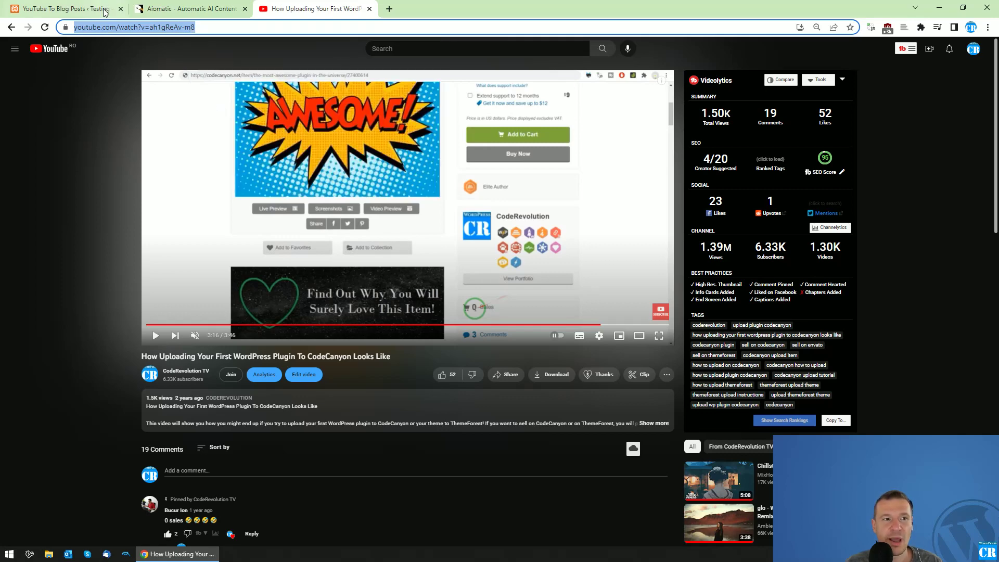
- Check that the site's front page has no posts yet, then return to the rules page
click(89, 9)
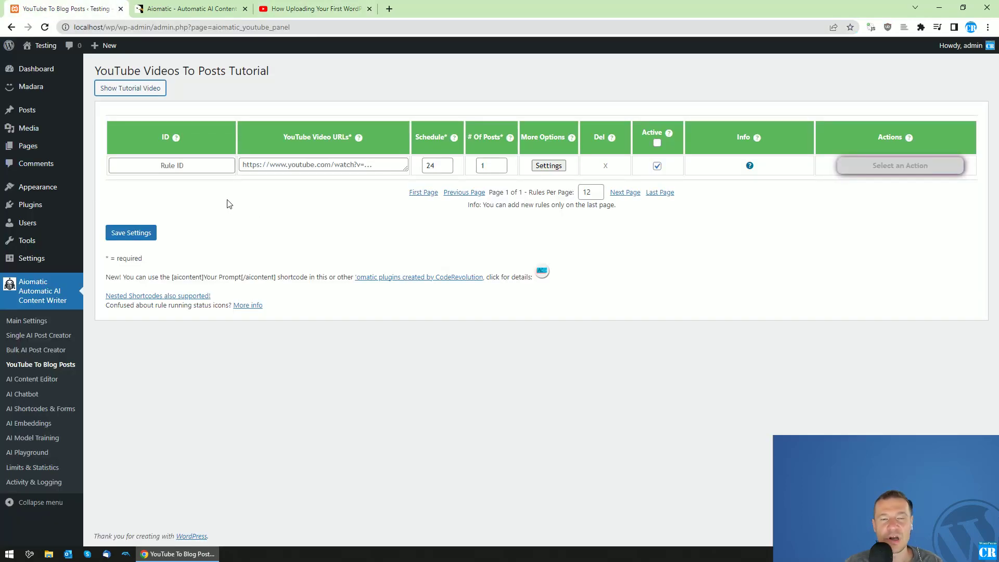
middle_click(44, 45)
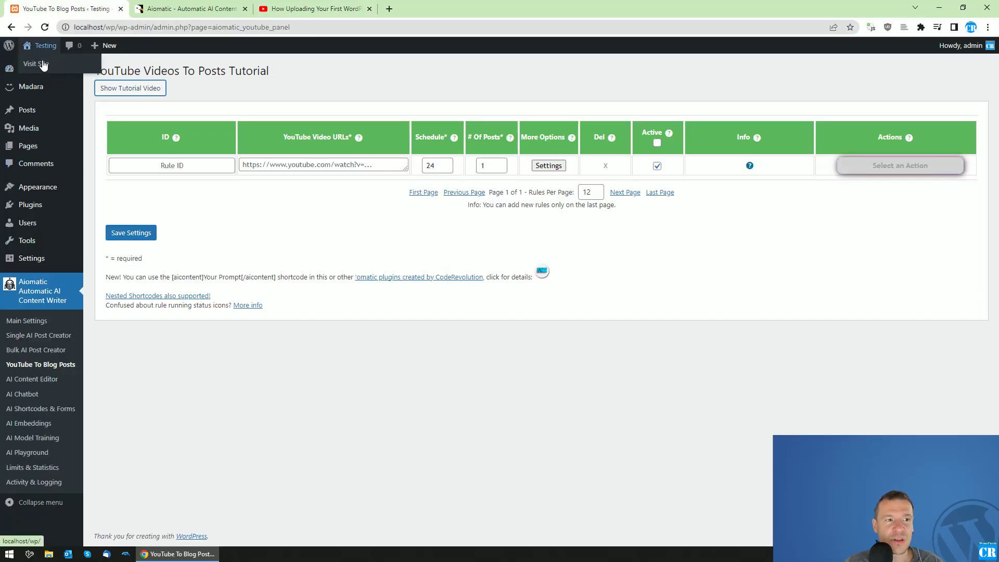
click(157, 5)
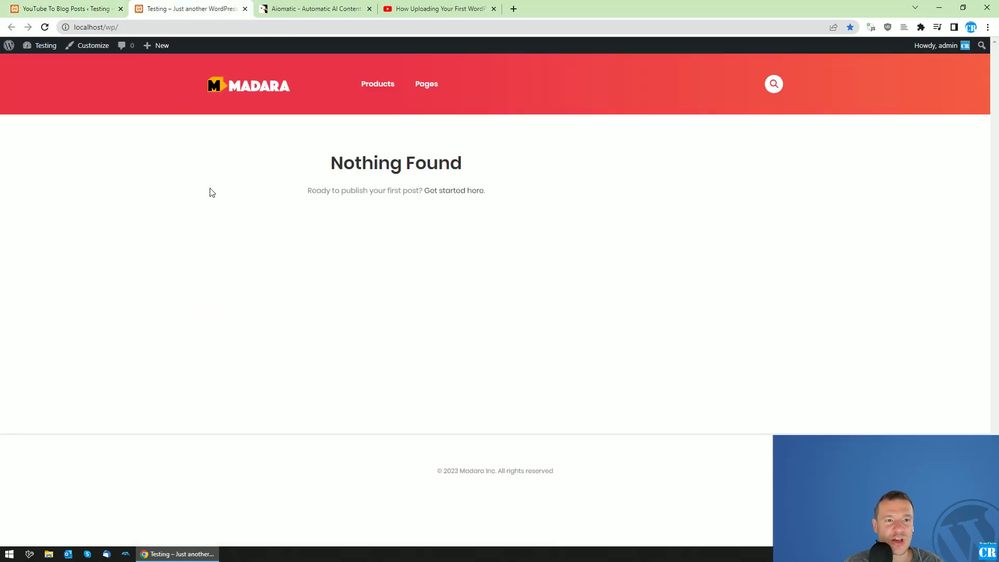
click(112, 4)
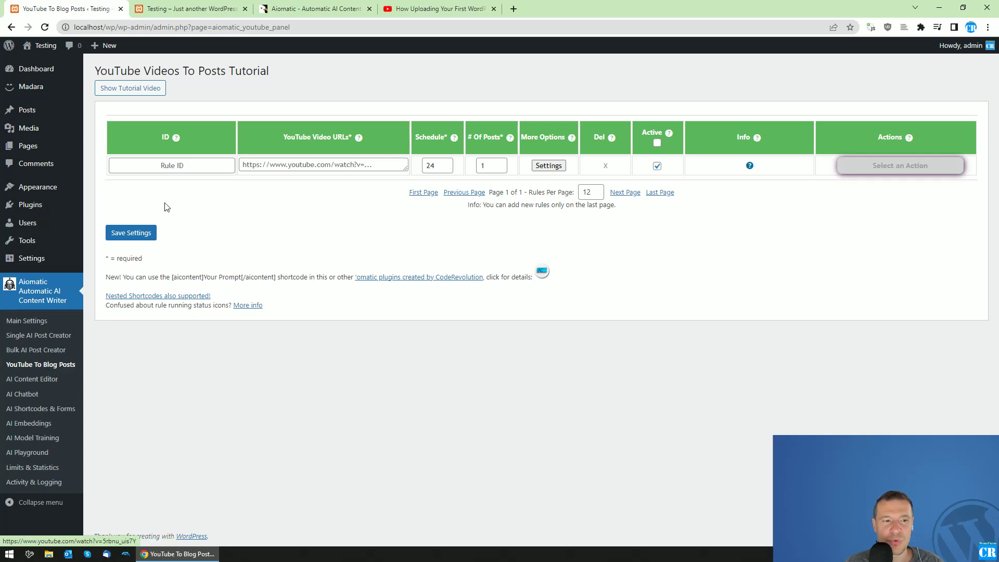
- Paste the video link into the YouTube Video URLs field and enlarge the field
right_click(266, 165)
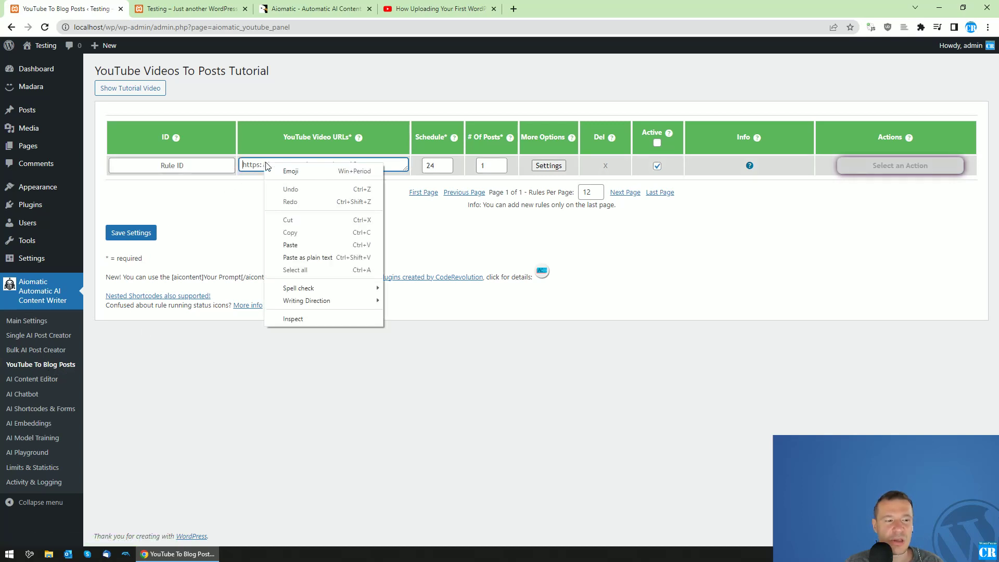
click(291, 244)
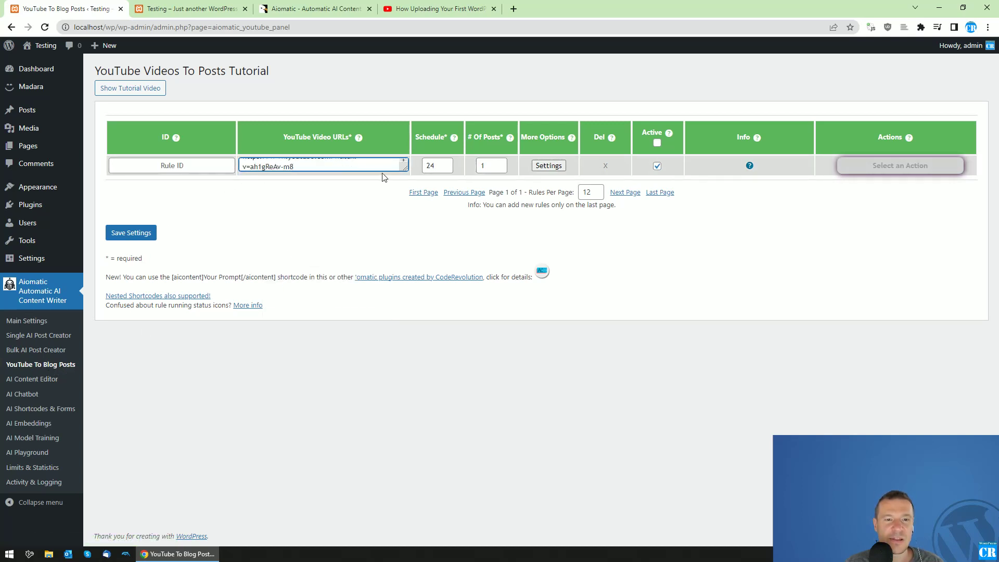
drag(406, 173, 408, 213)
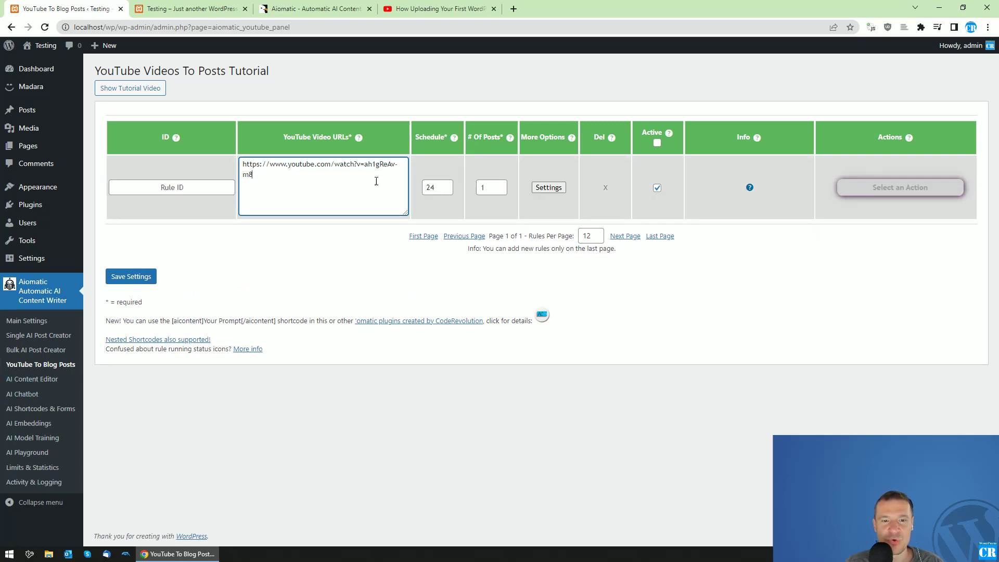
click(548, 188)
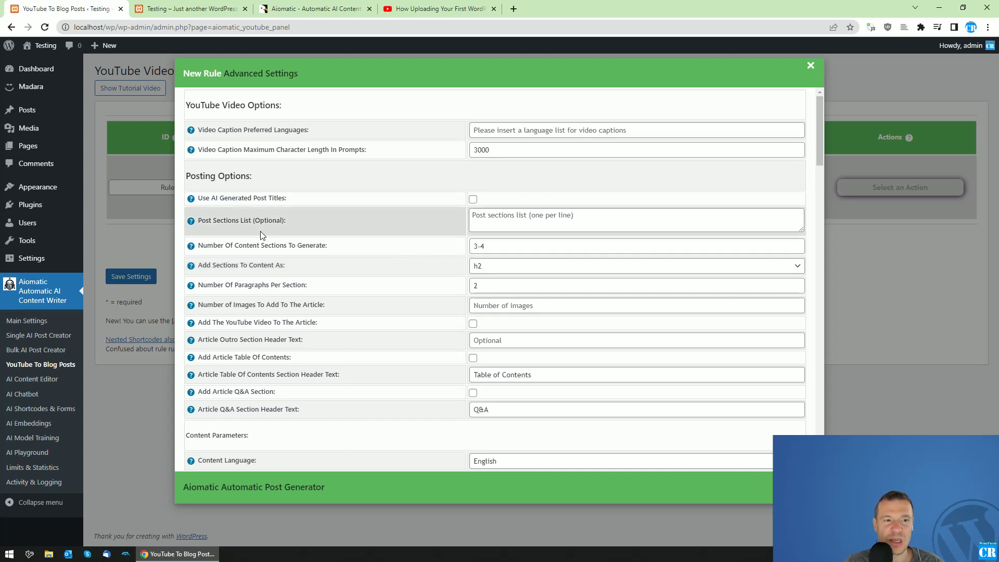
drag(203, 130, 308, 130)
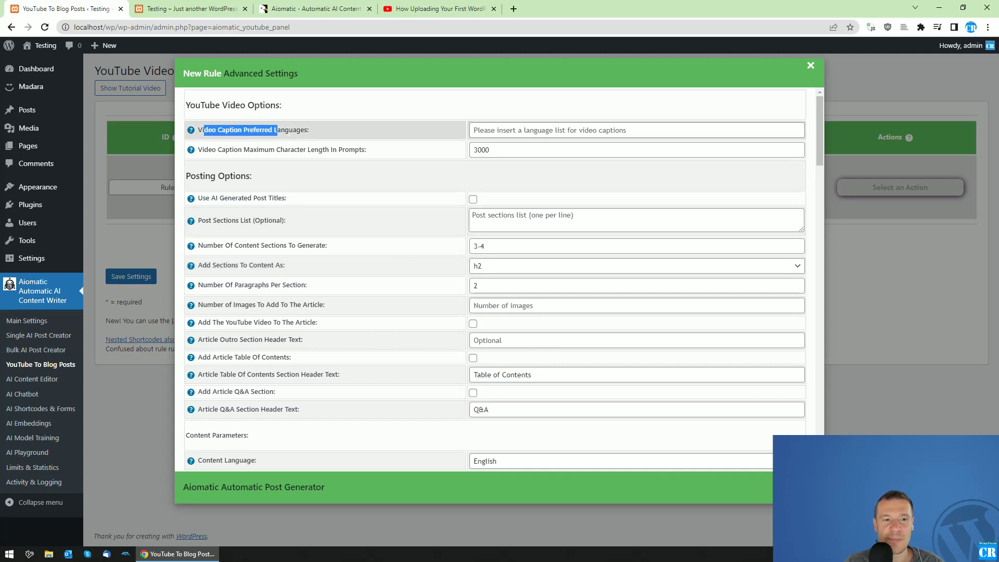
click(295, 131)
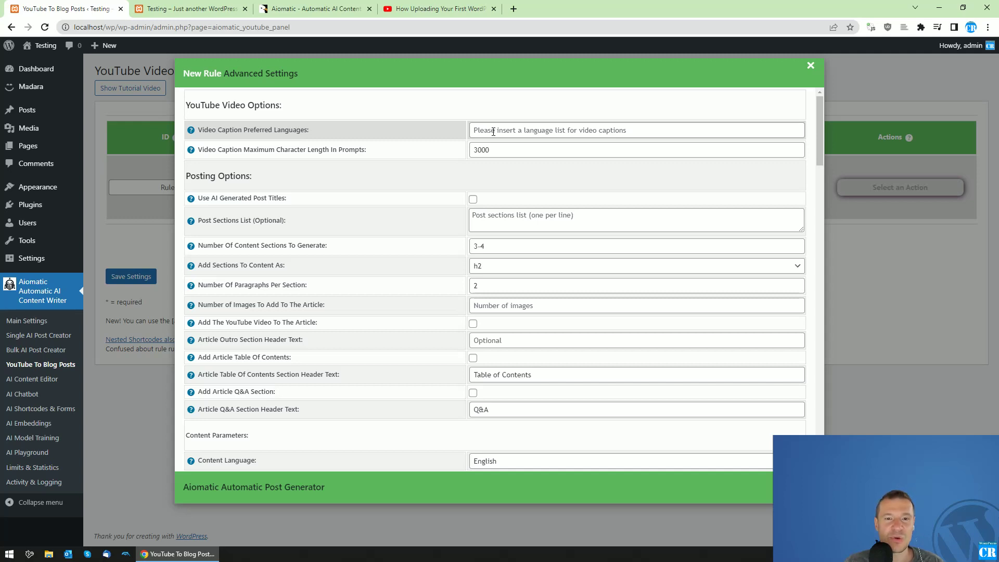
mouse_move(191, 130)
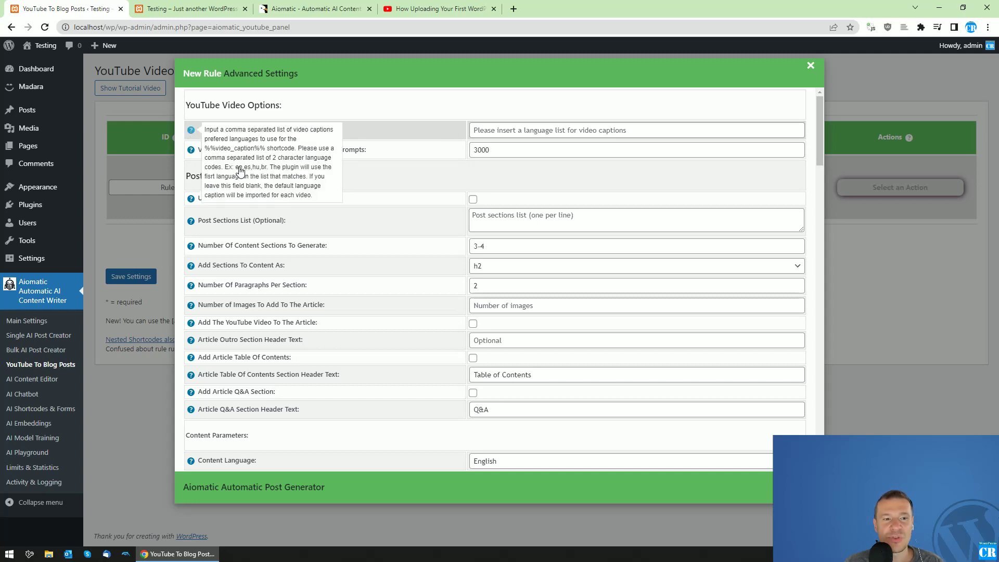
drag(234, 168, 242, 170)
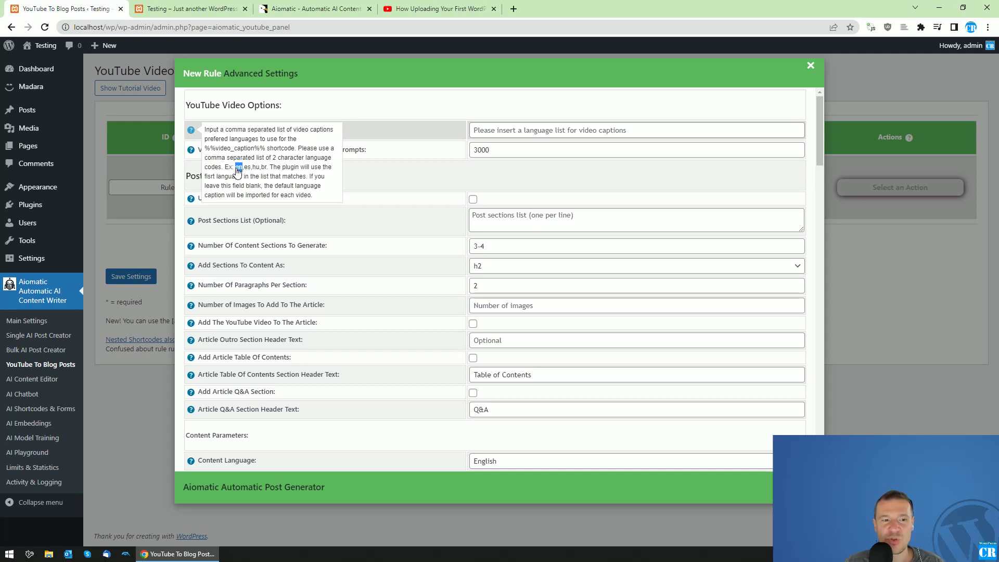
click(239, 173)
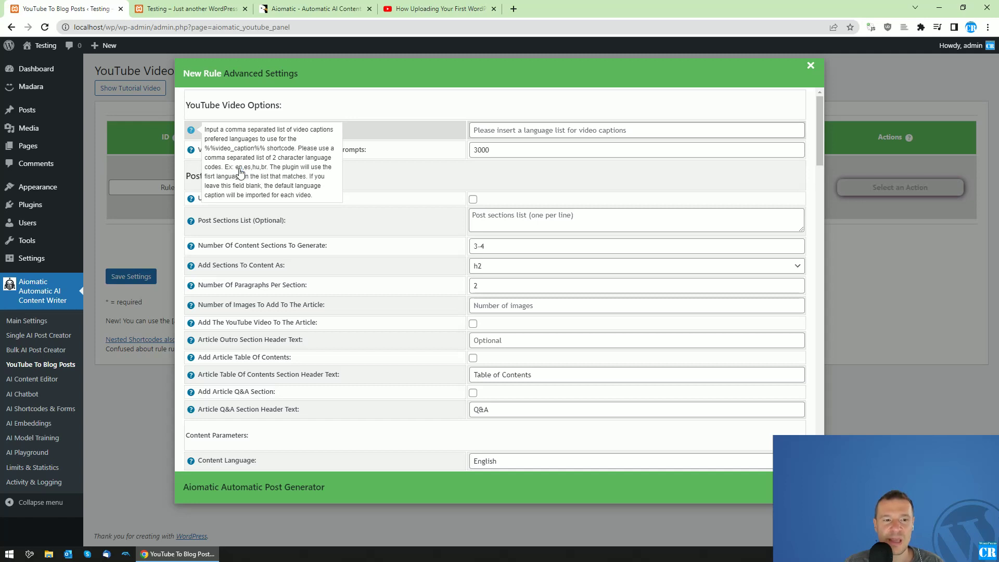
double_click(246, 169)
click(257, 171)
double_click(257, 168)
double_click(265, 168)
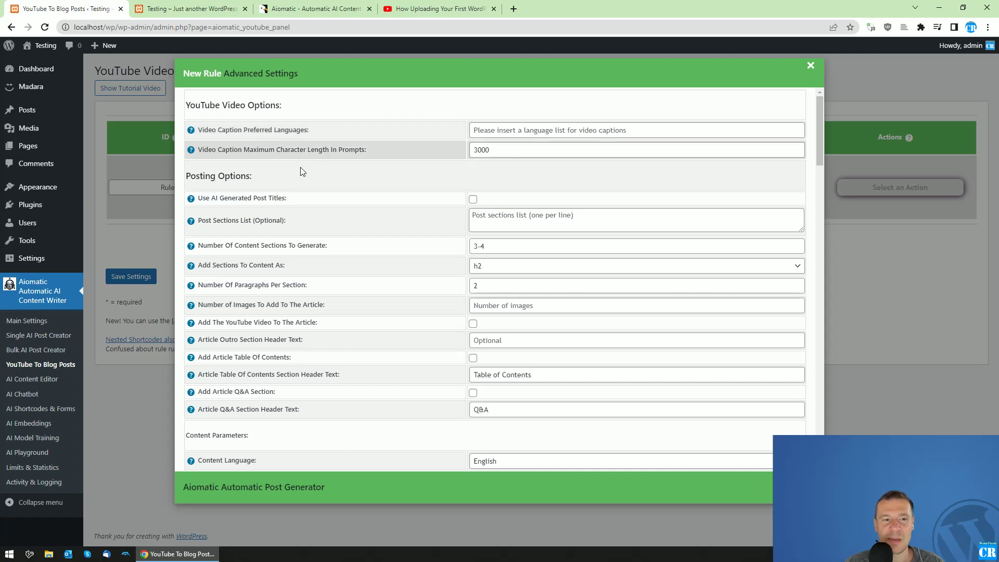
drag(206, 149, 362, 150)
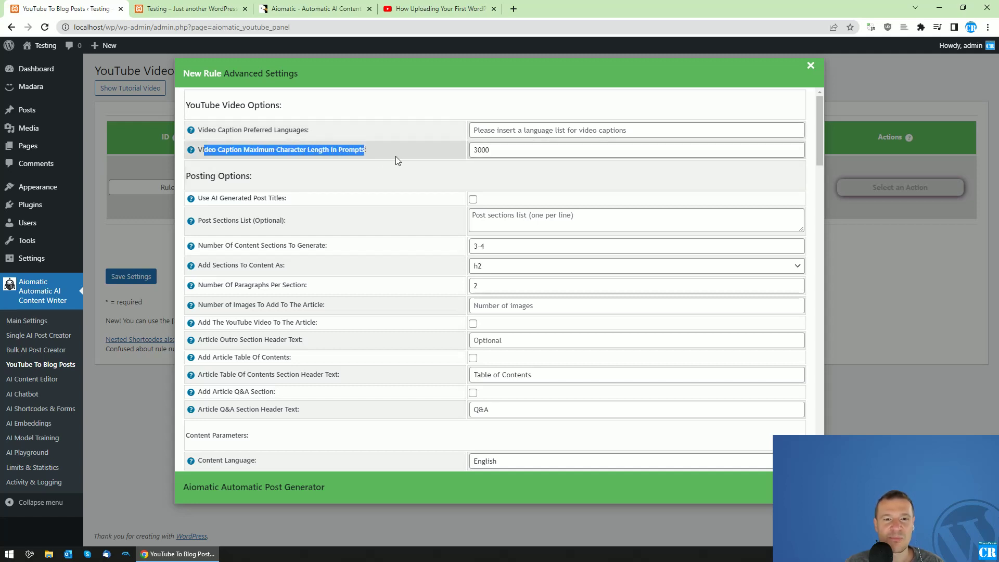
click(478, 149)
- Enable AI-generated post titles, change writing style to Funny and tone to Humorous
click(430, 164)
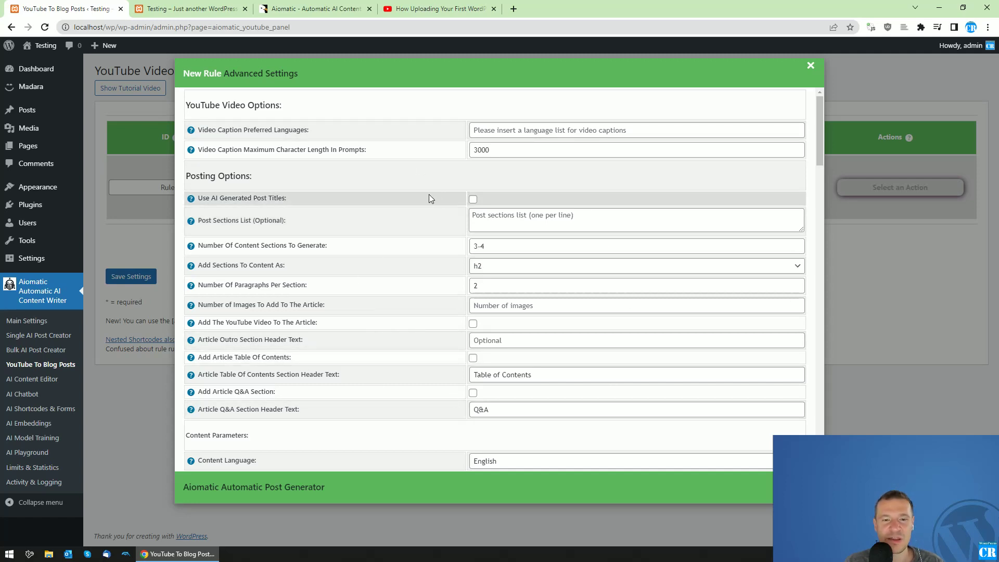
click(473, 199)
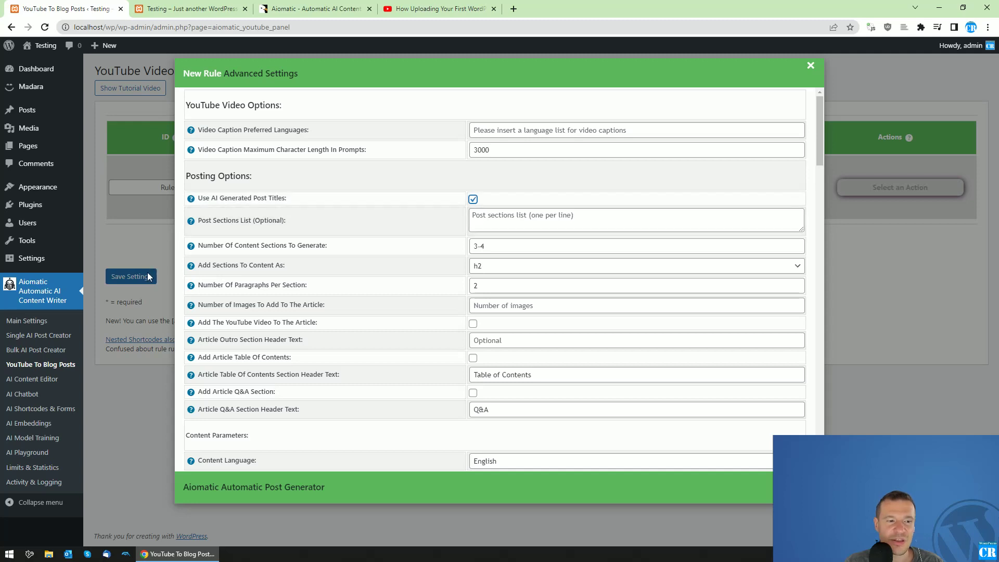
scroll(397, 261, down, 4)
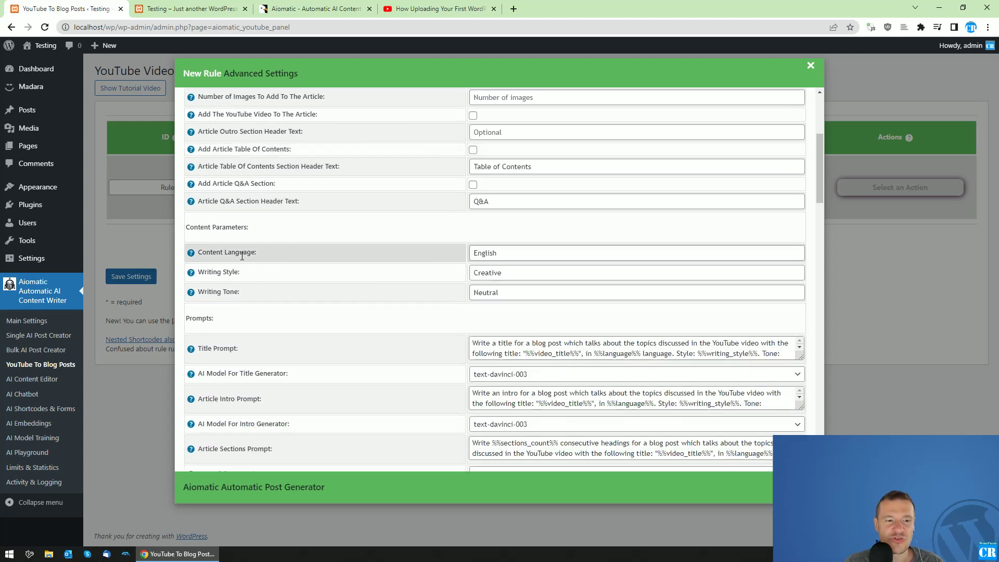
double_click(511, 274)
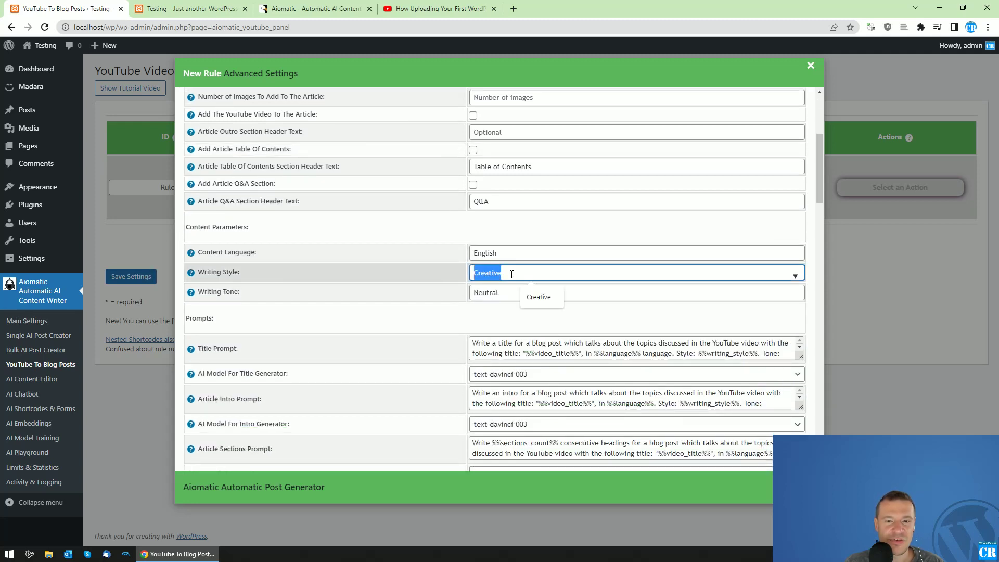
key(BackSpace)
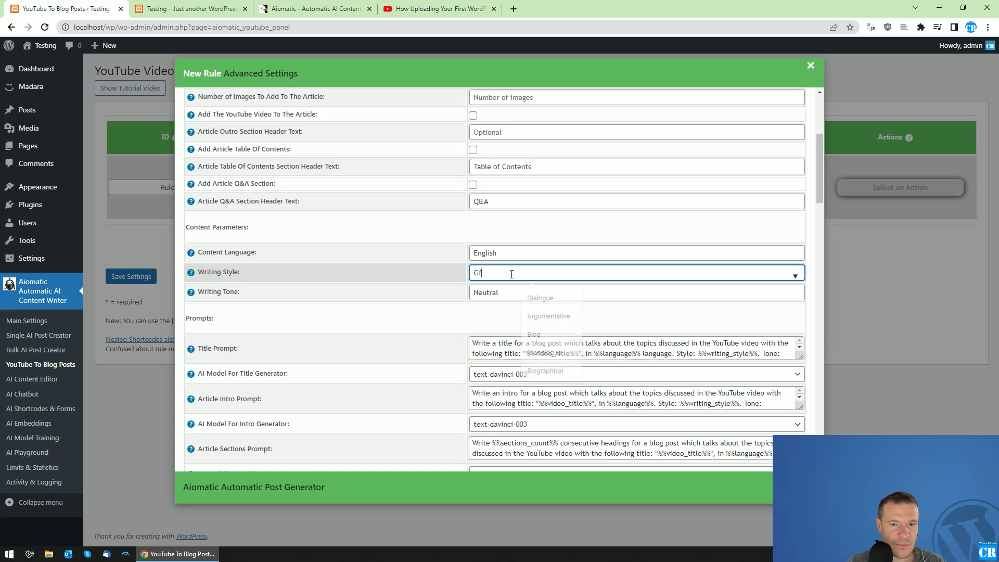
text(Funny)
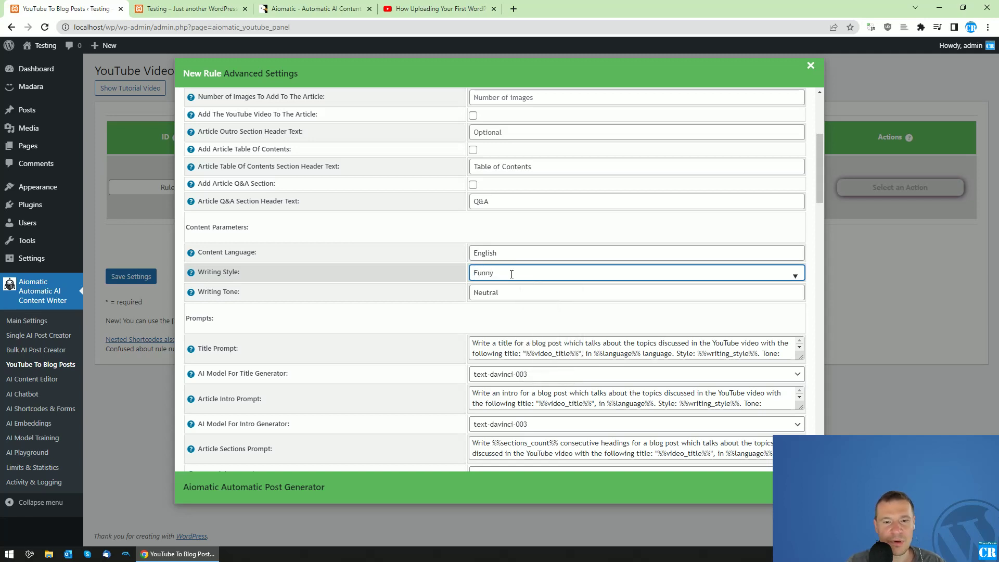
double_click(495, 292)
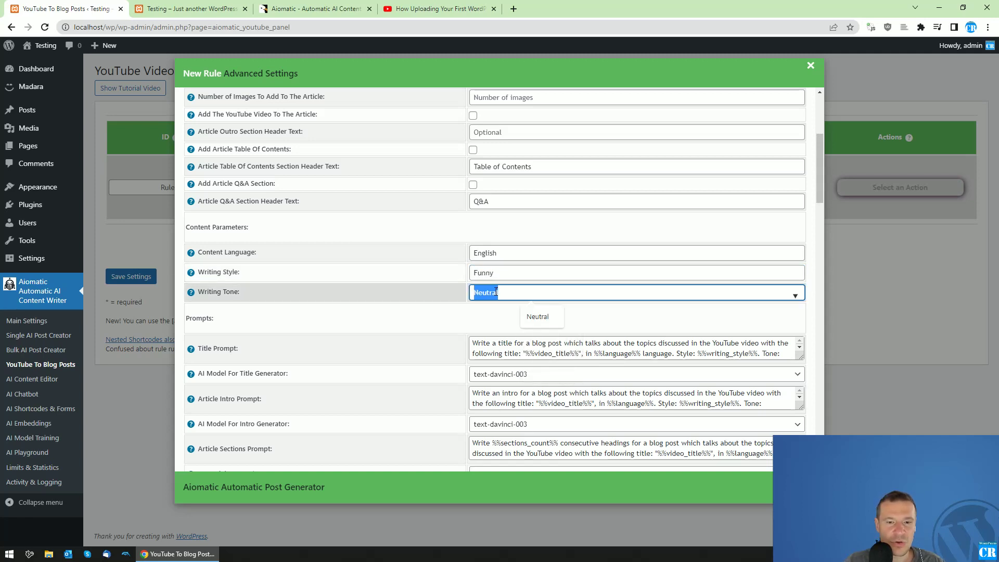
text(Humorous)
- Save the rule and check rule 0's featured image source, keeping the video thumbnail
click(140, 277)
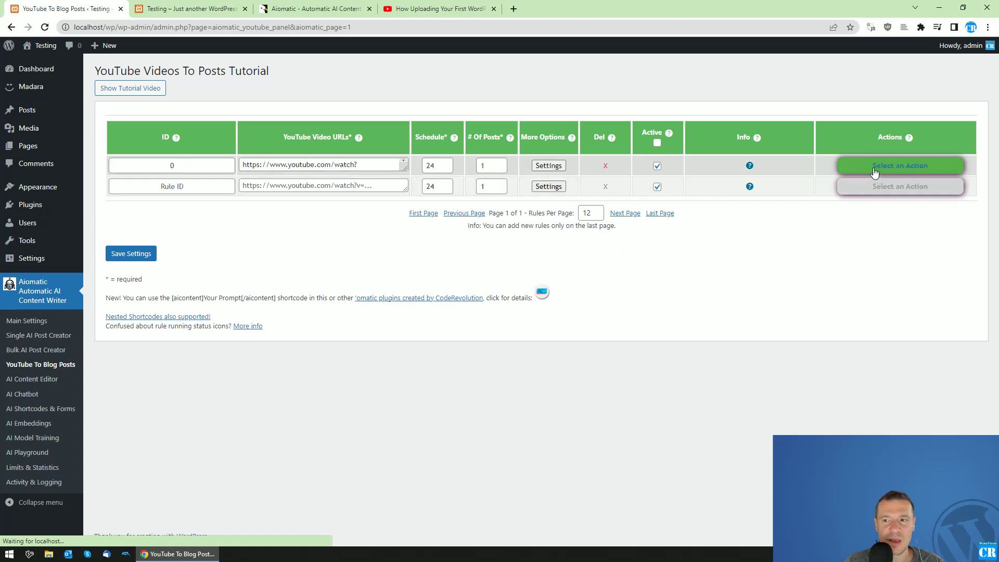
click(548, 165)
scroll(806, 260, down, 2)
scroll(810, 302, down, 10)
scroll(812, 348, down, 5)
scroll(811, 348, down, 4)
scroll(810, 372, down, 1)
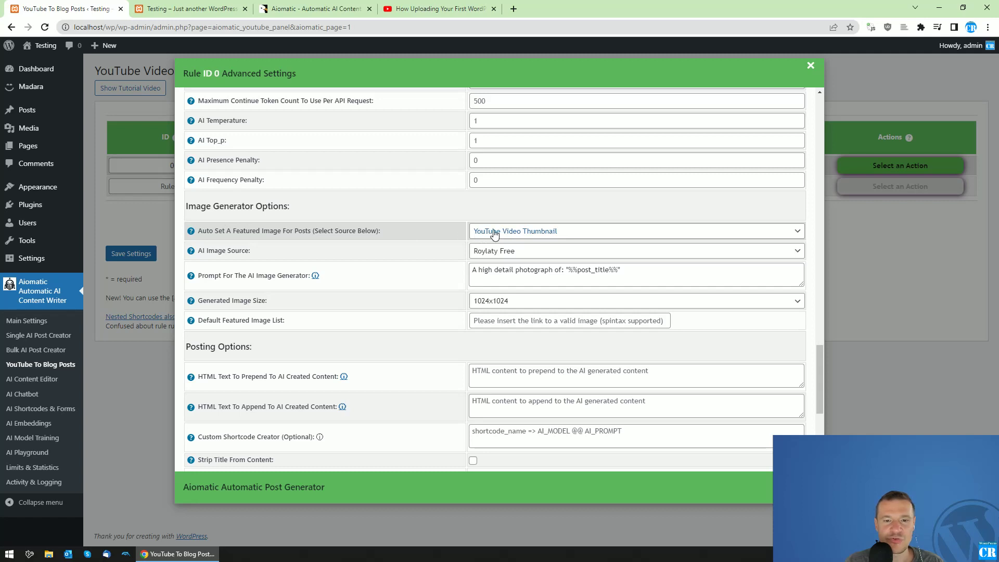
click(520, 236)
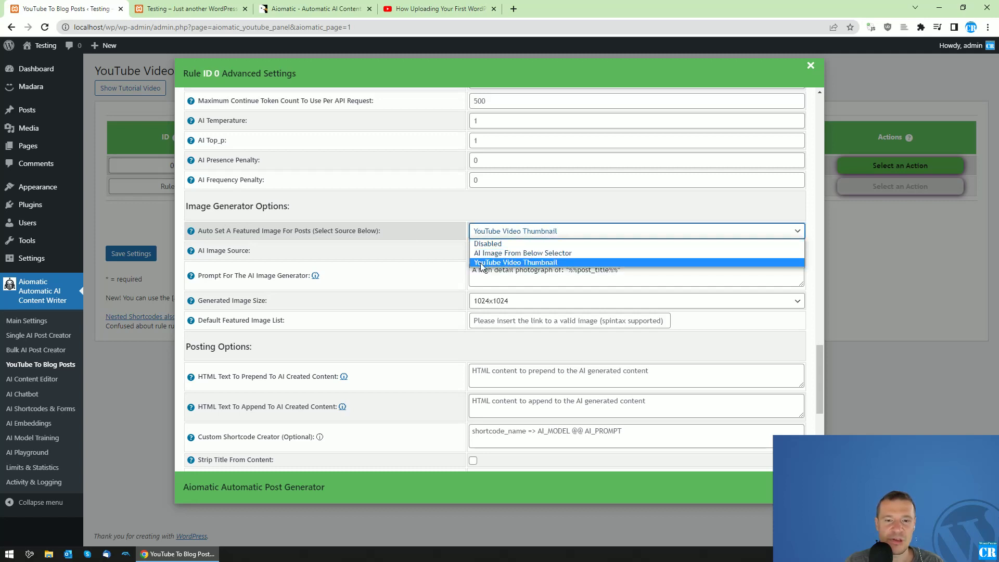
click(884, 272)
- Run rule 0 from its action list and confirm
click(899, 165)
click(860, 182)
key(Return)
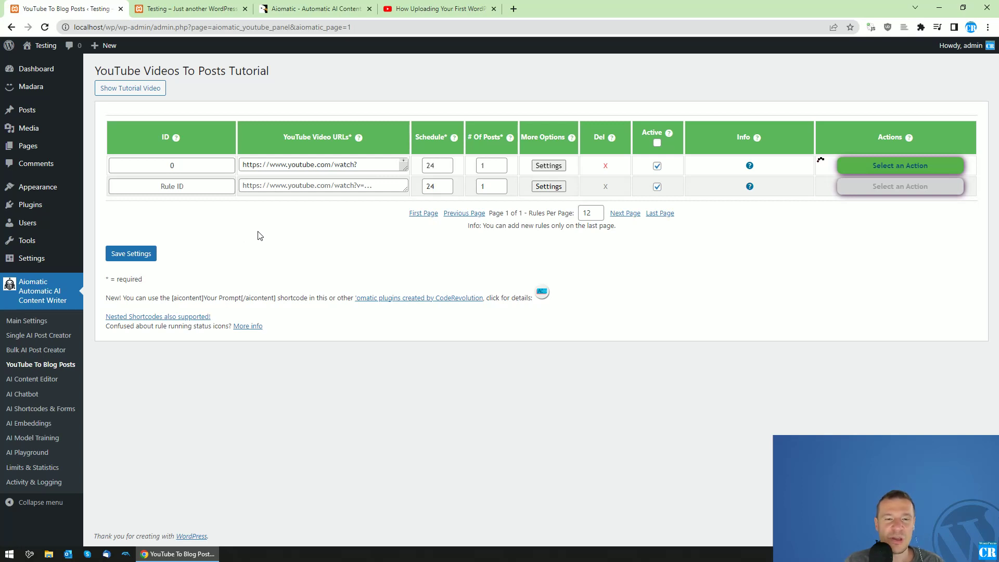
click(192, 7)
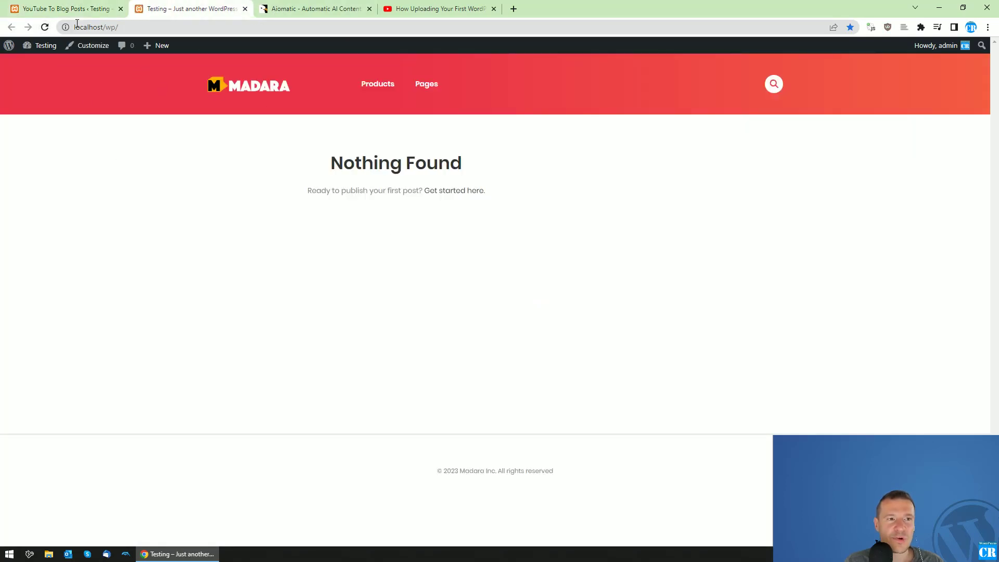
click(85, 8)
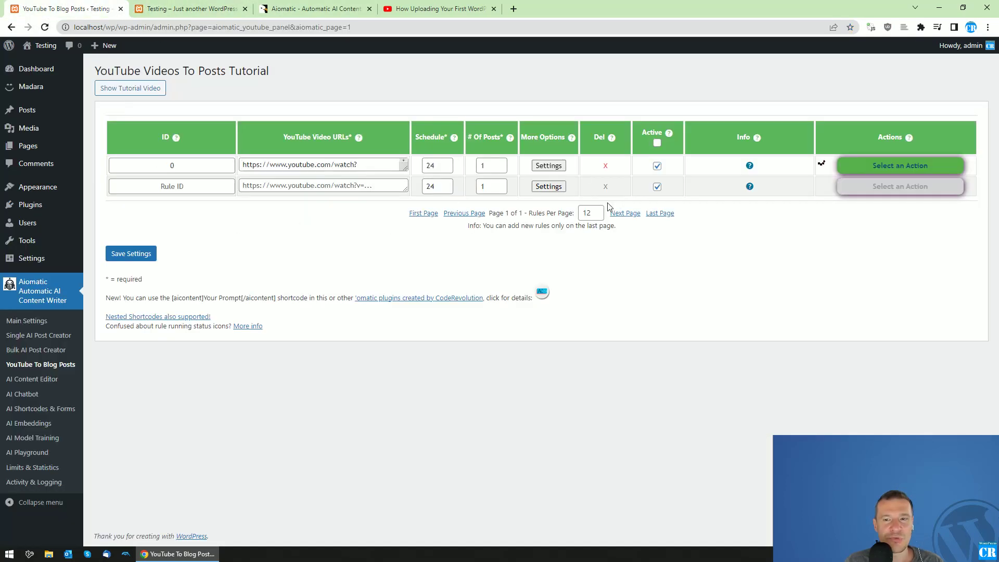
click(553, 166)
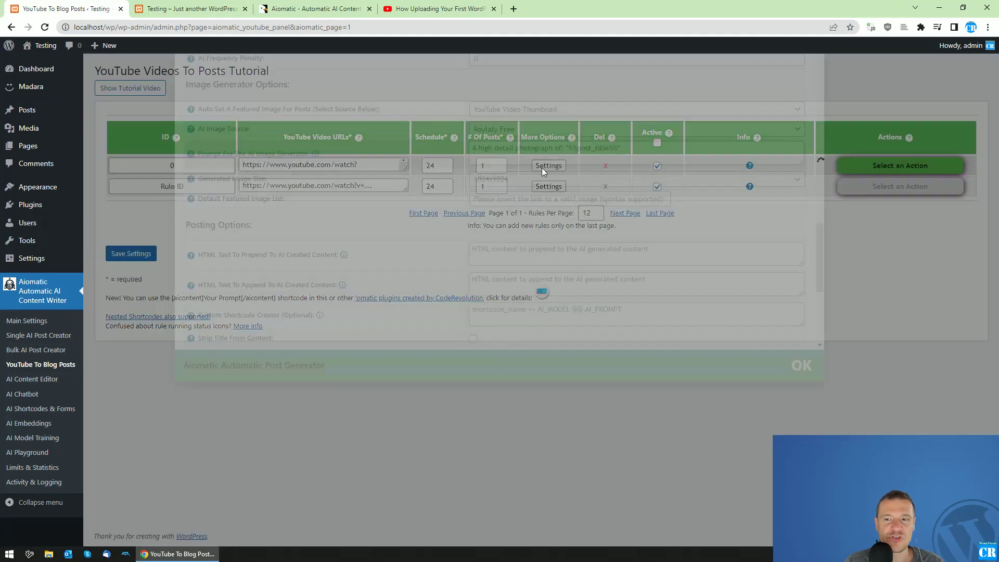
scroll(383, 248, up, 5)
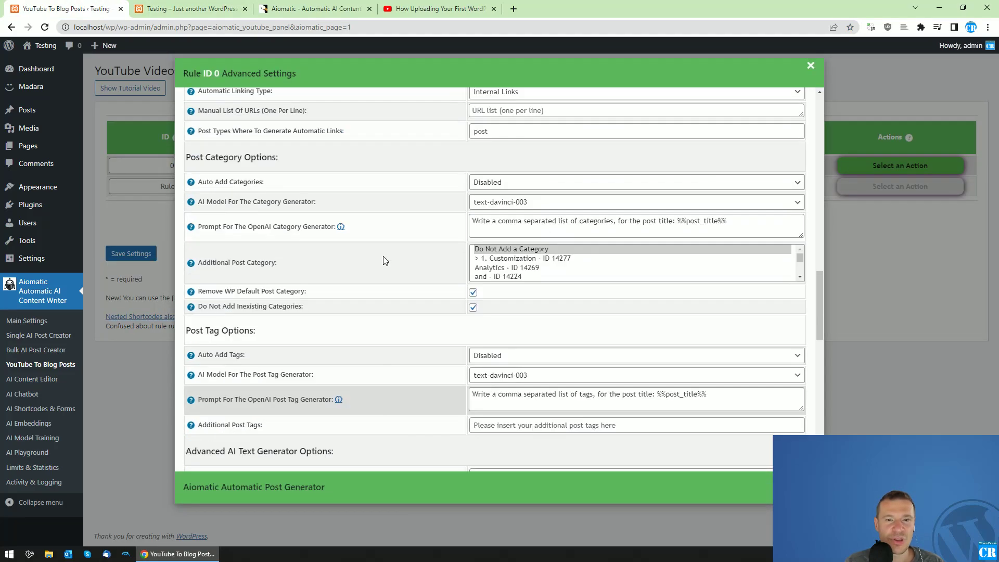
scroll(387, 274, up, 5)
scroll(390, 271, up, 10)
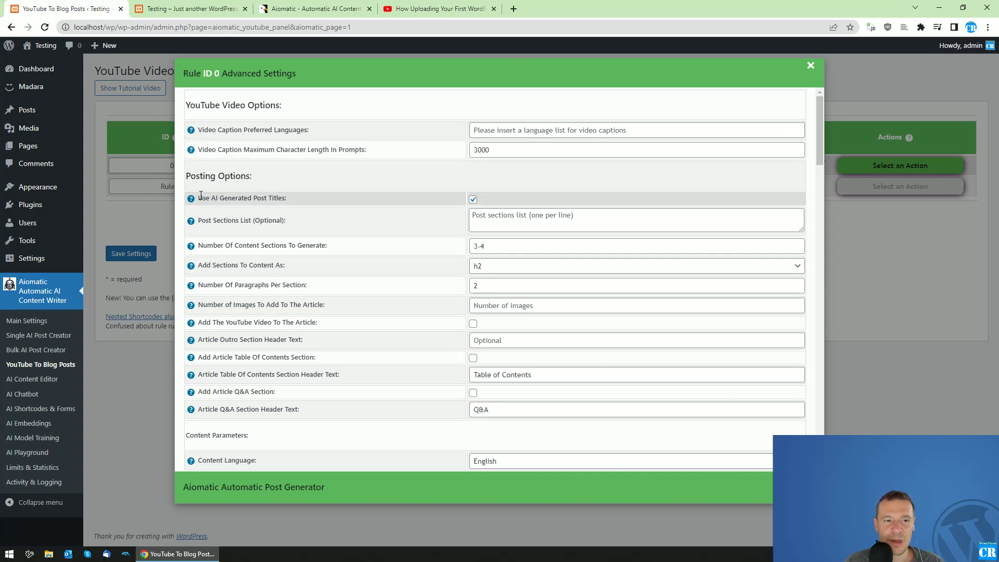
drag(206, 198, 495, 192)
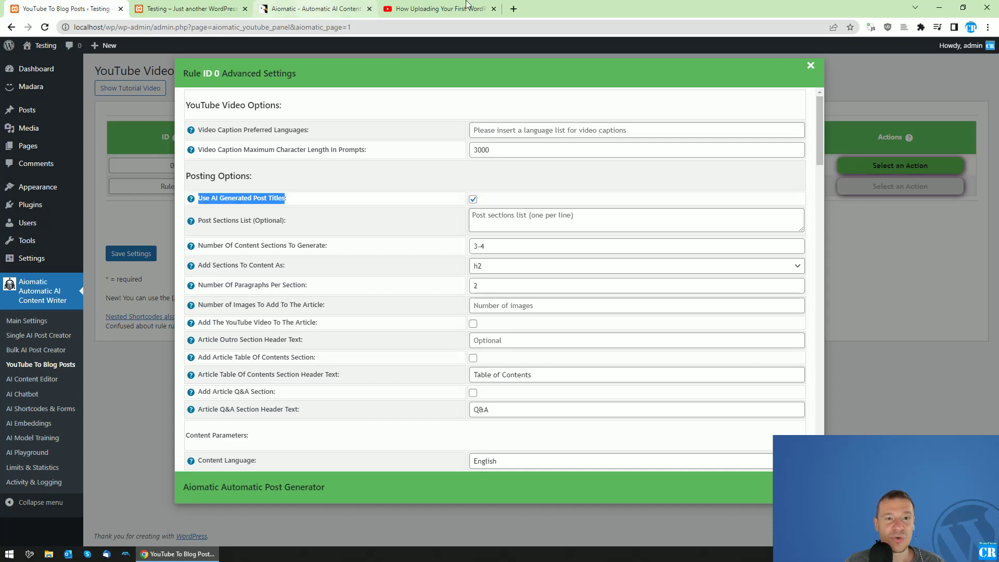
click(437, 8)
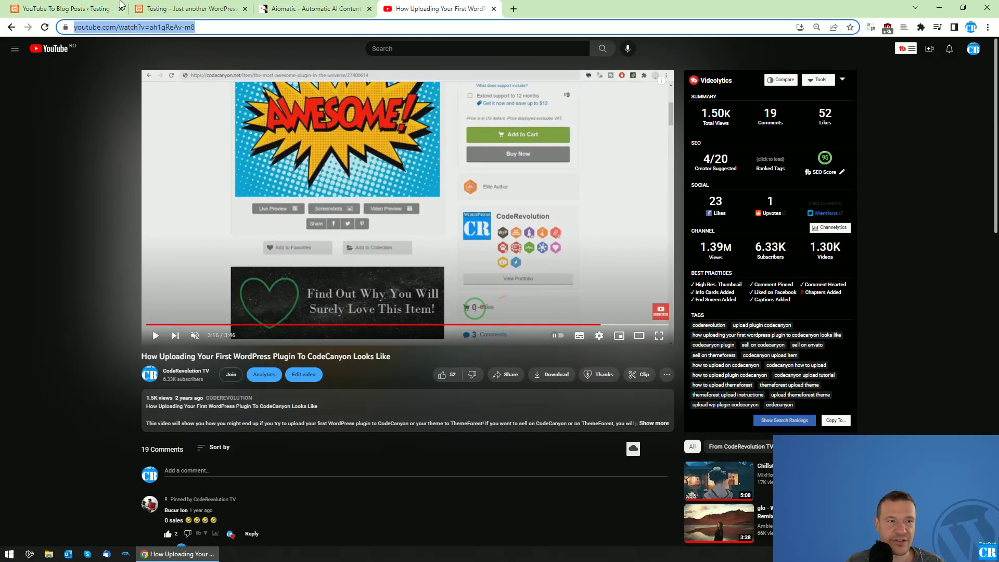
click(121, 2)
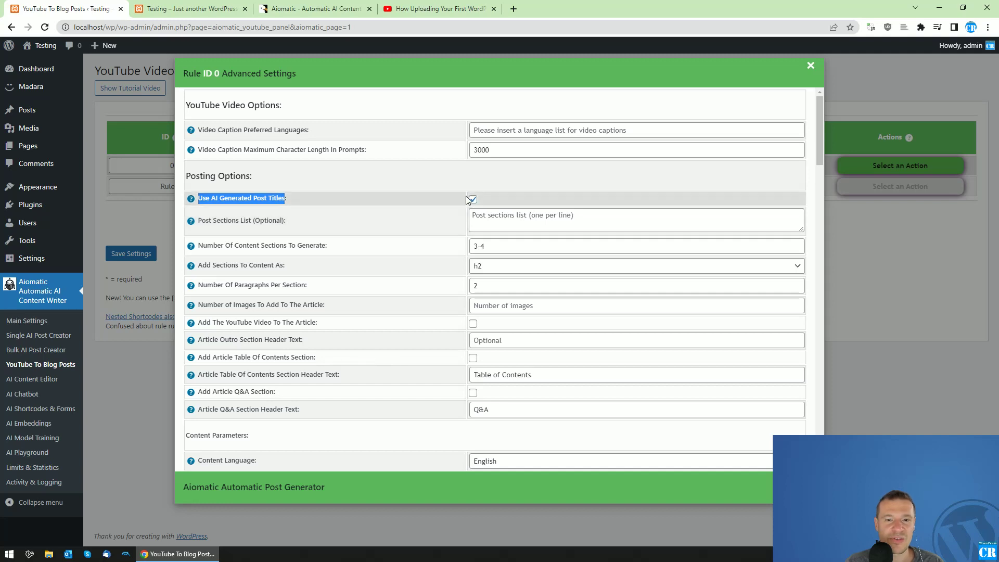
drag(288, 221, 201, 221)
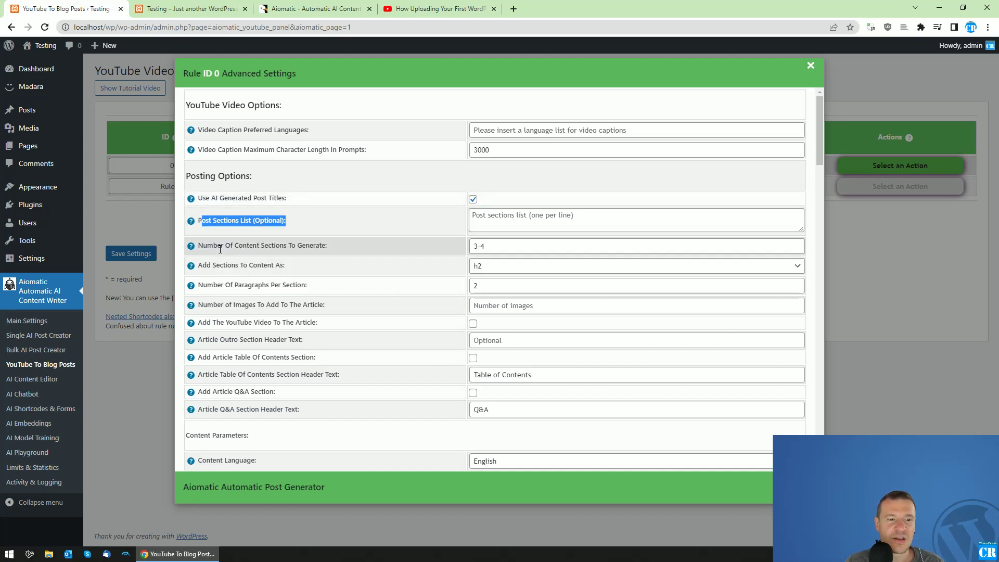
drag(213, 246, 323, 245)
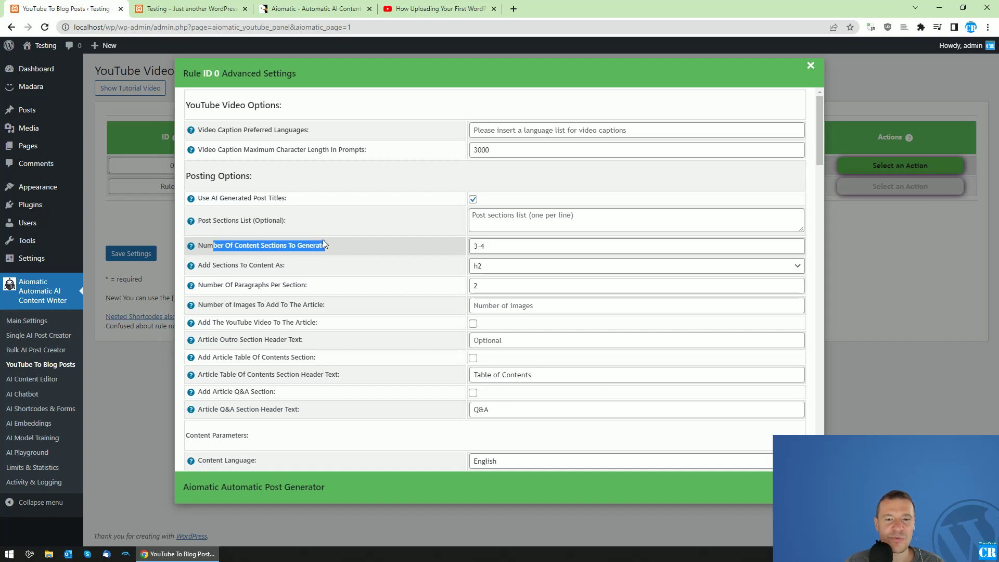
double_click(489, 247)
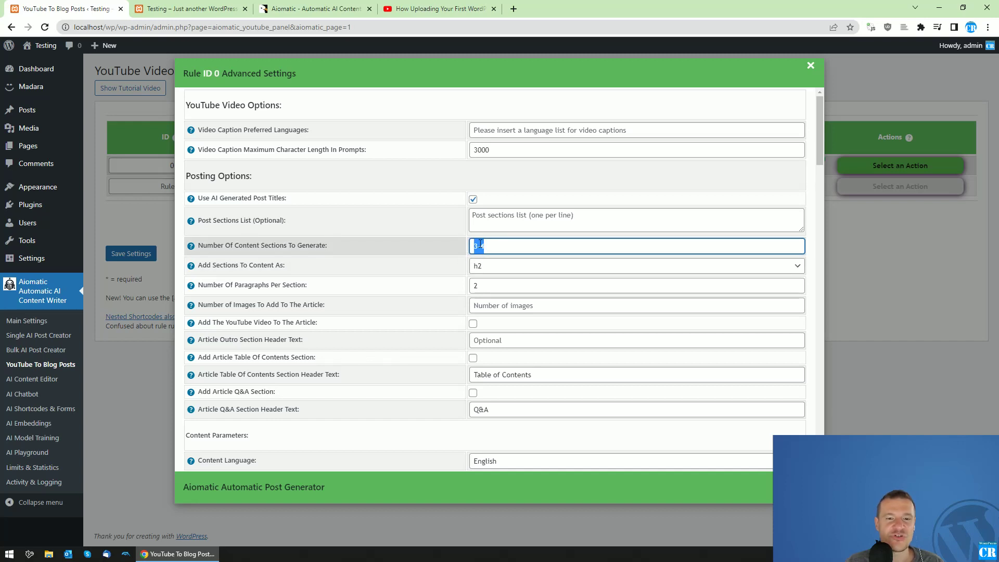
click(265, 256)
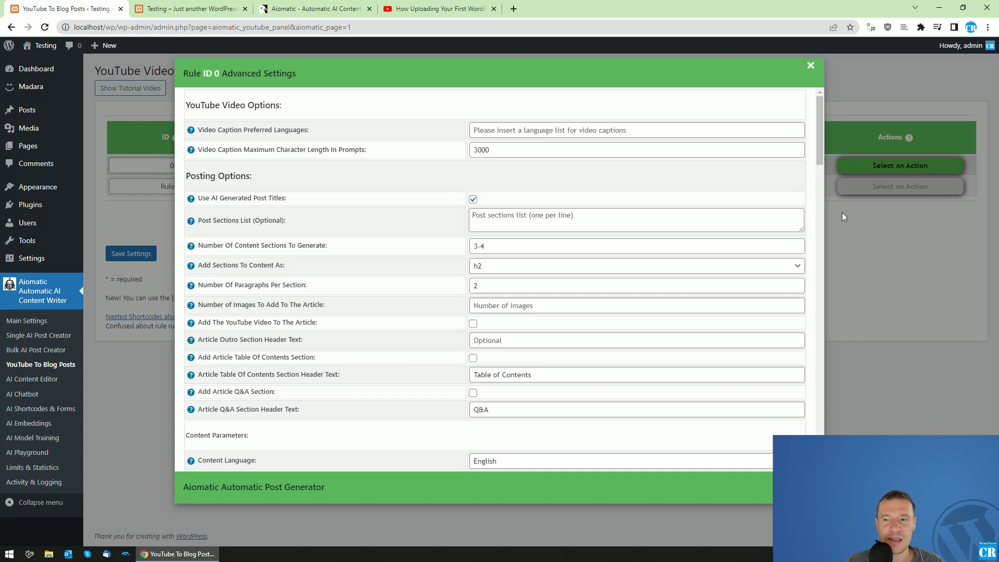
click(834, 214)
- Reload the site's front page and open the new 'Coding on Mars' post
click(167, 9)
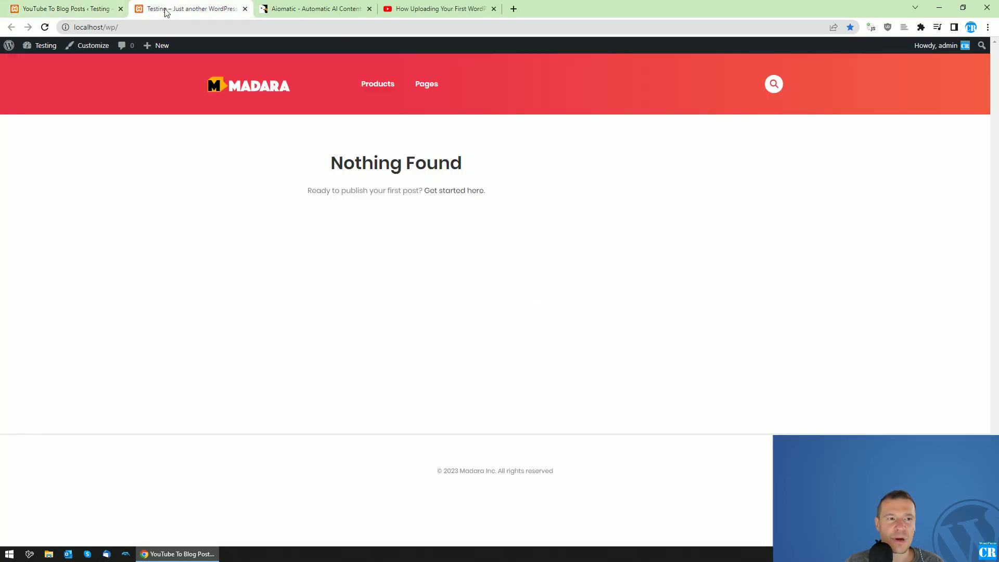
click(45, 27)
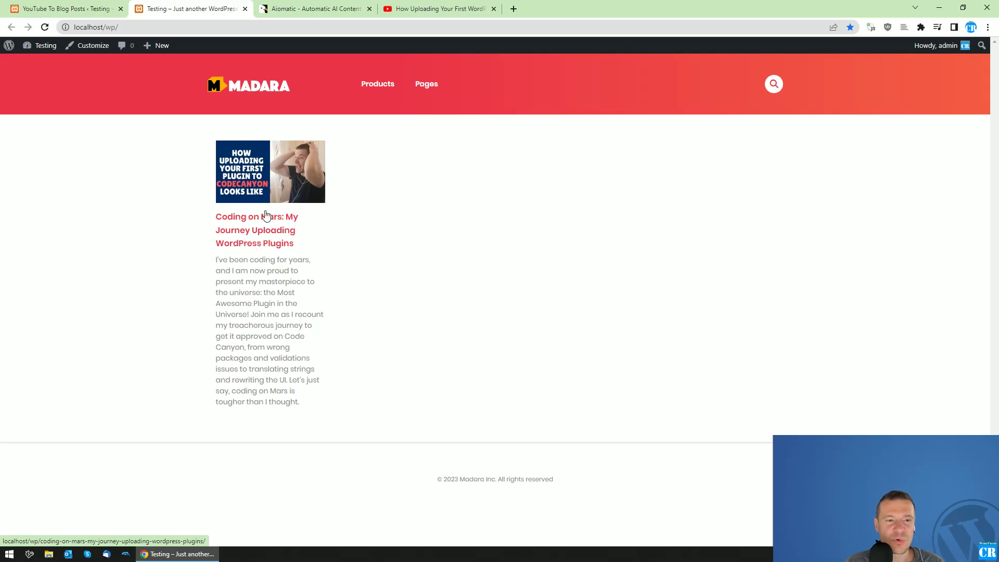
click(248, 179)
- Read through the post's sections, then jump the source YouTube video back to 0:43
scroll(234, 270, down, 2)
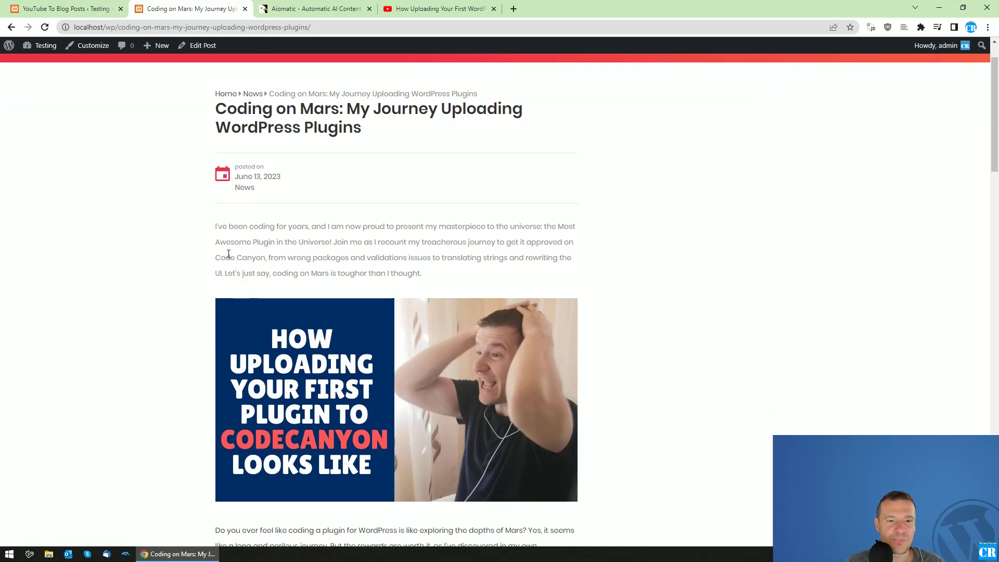
scroll(228, 255, down, 1)
scroll(229, 260, down, 1)
scroll(232, 294, down, 2)
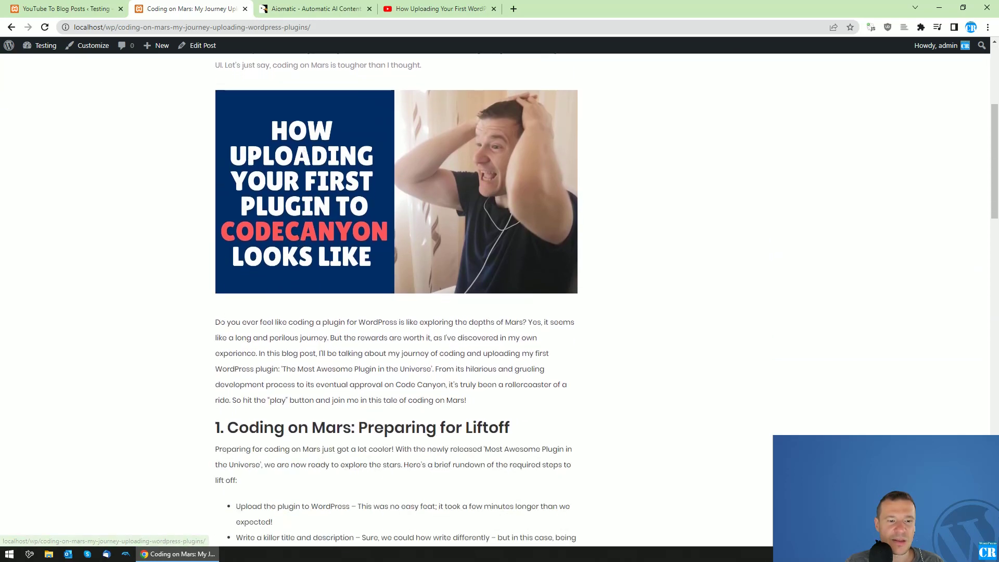
drag(220, 323, 355, 324)
click(240, 320)
scroll(241, 319, down, 2)
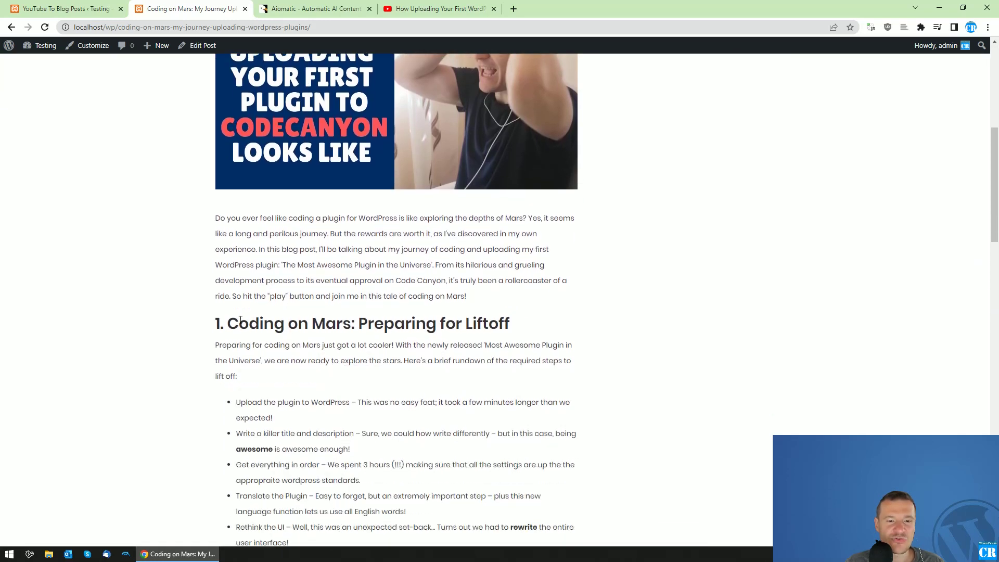
scroll(240, 319, down, 1)
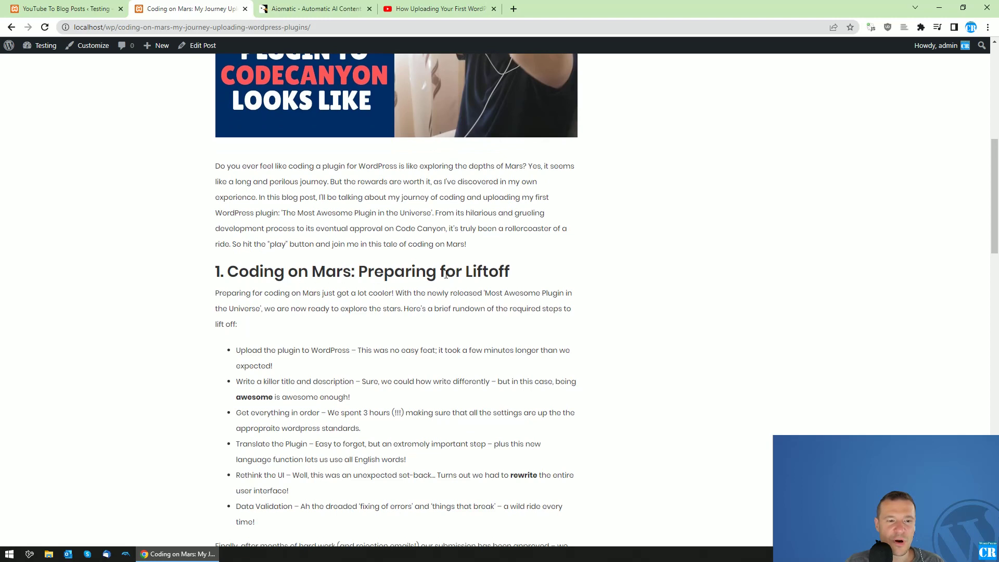
scroll(444, 275, down, 2)
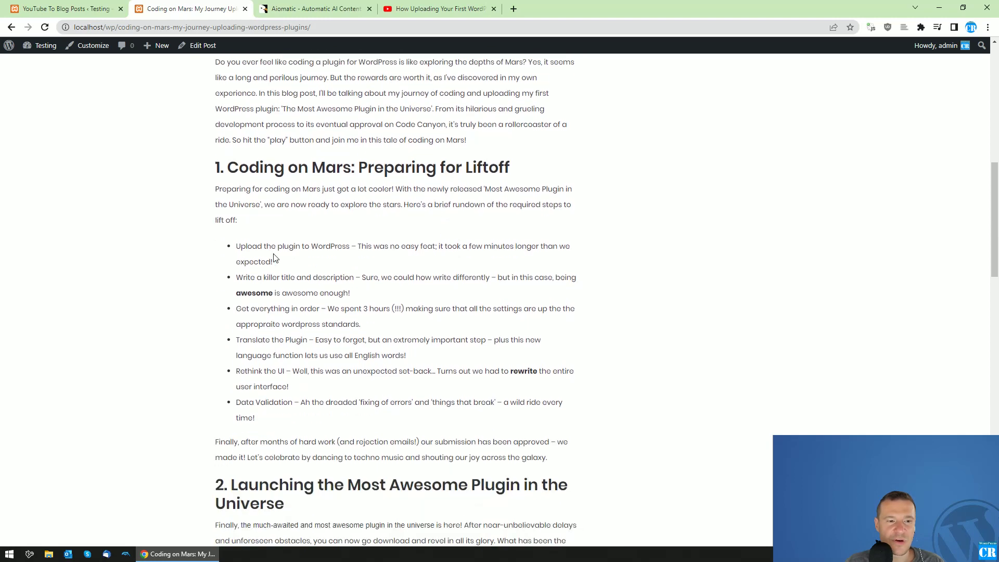
click(418, 9)
click(246, 324)
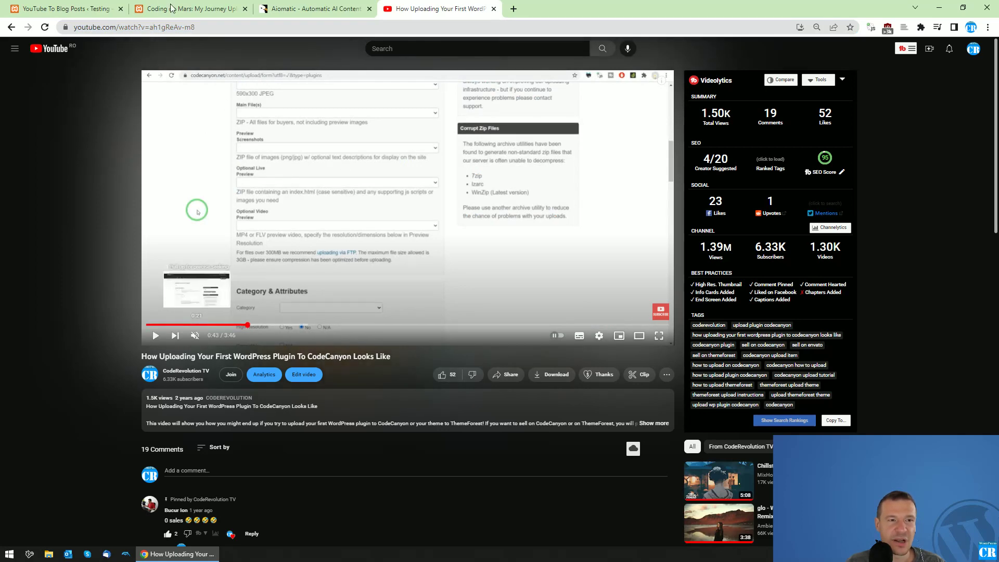
key(ctrl+2)
drag(249, 245, 293, 246)
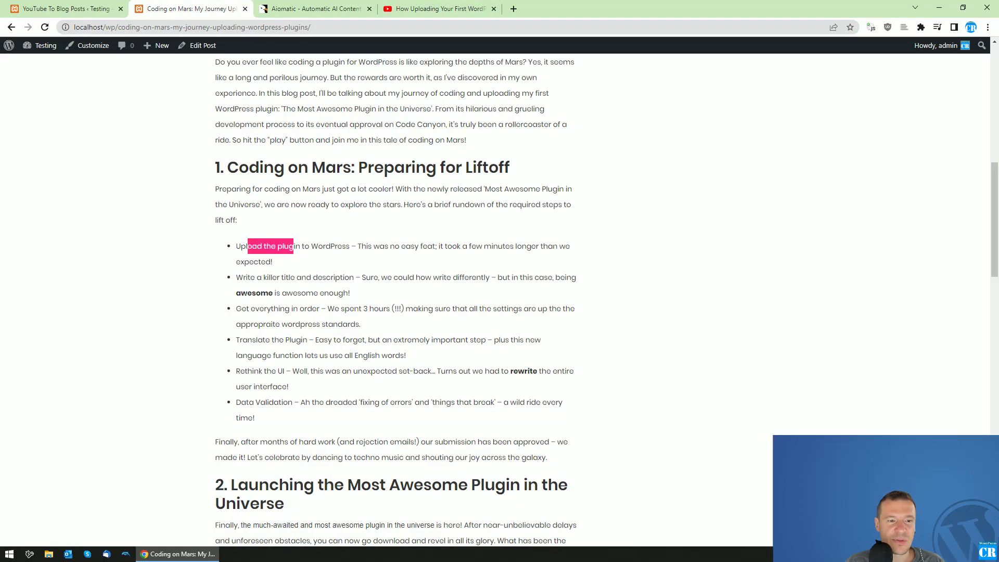
drag(241, 292, 268, 293)
click(254, 302)
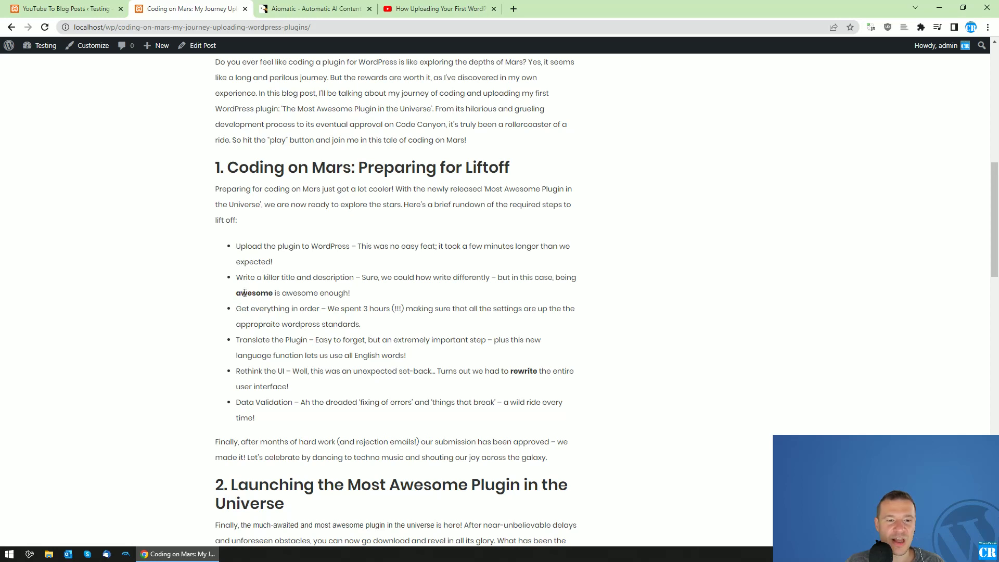
scroll(249, 251, down, 1)
drag(237, 241, 273, 241)
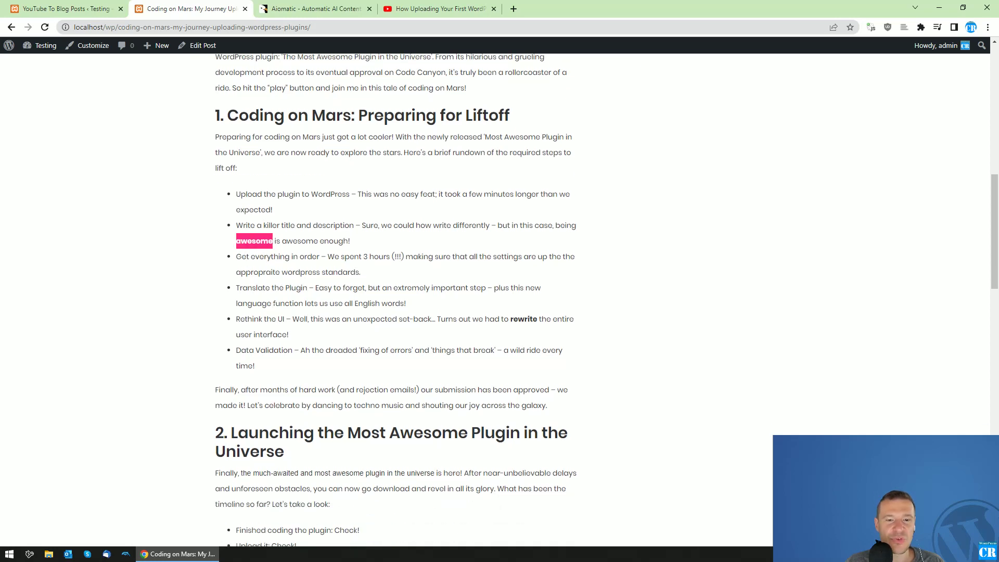
click(264, 318)
scroll(263, 318, down, 1)
scroll(264, 318, down, 1)
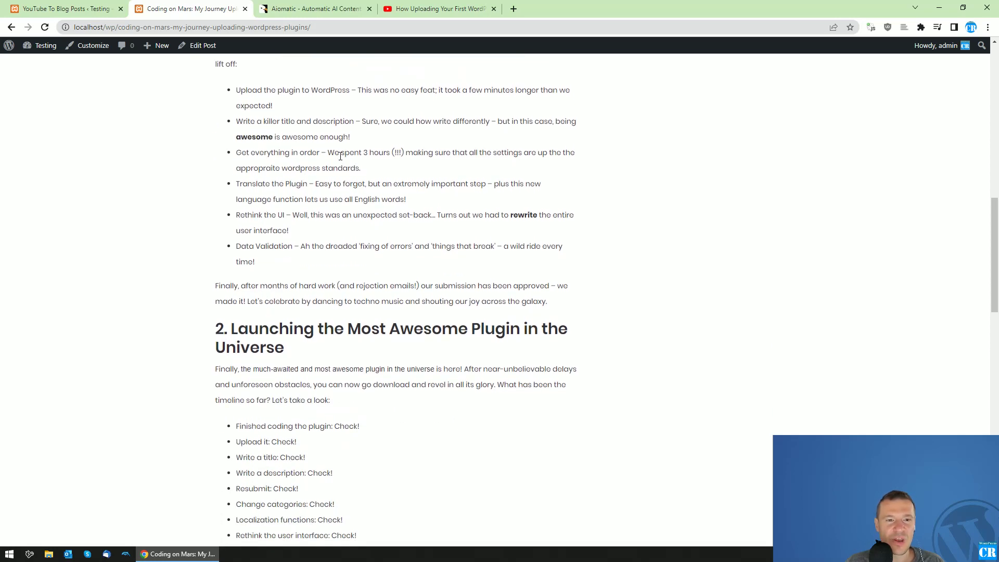
drag(327, 152, 469, 152)
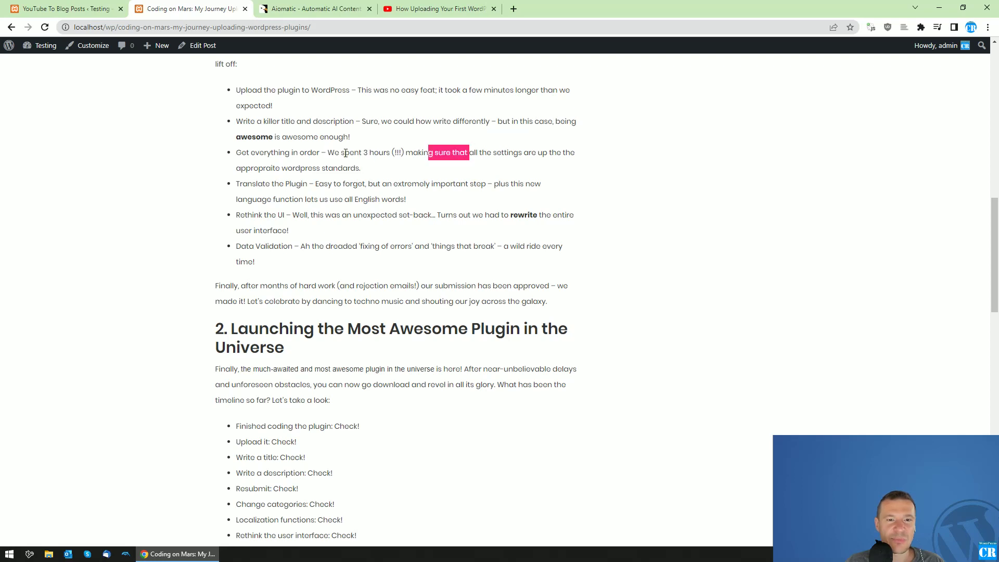
drag(335, 153, 407, 154)
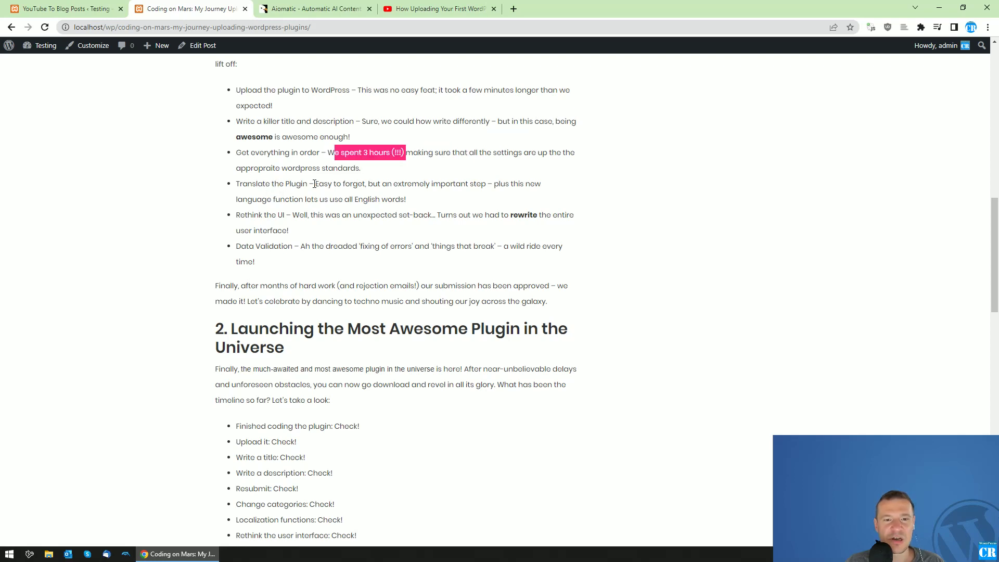
drag(314, 184, 441, 184)
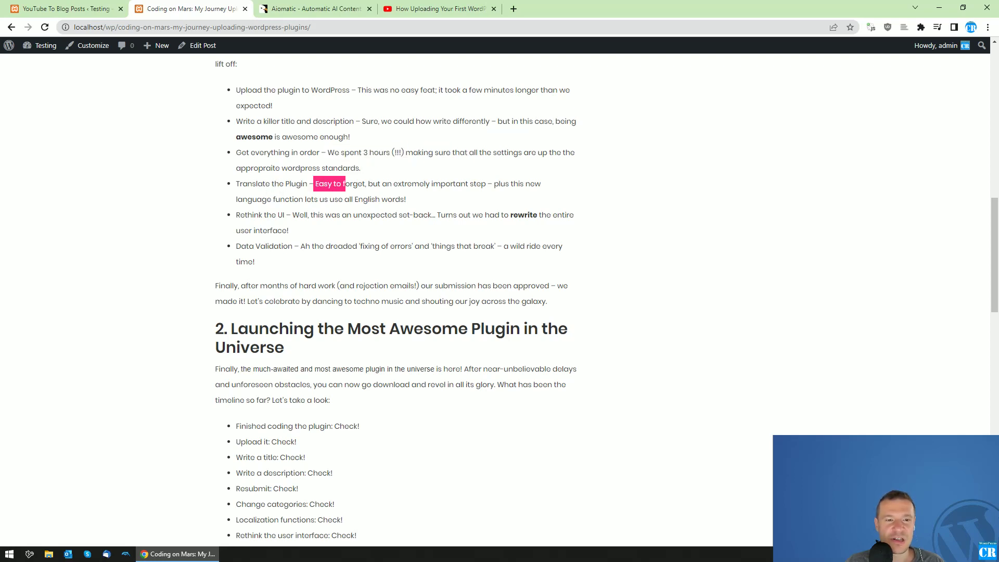
click(333, 196)
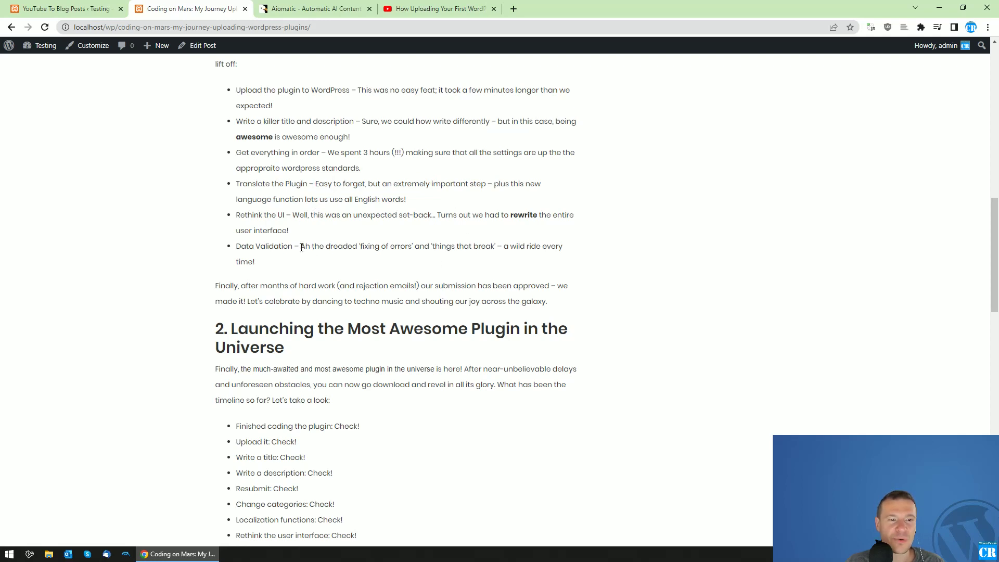
scroll(301, 249, down, 1)
scroll(302, 255, down, 2)
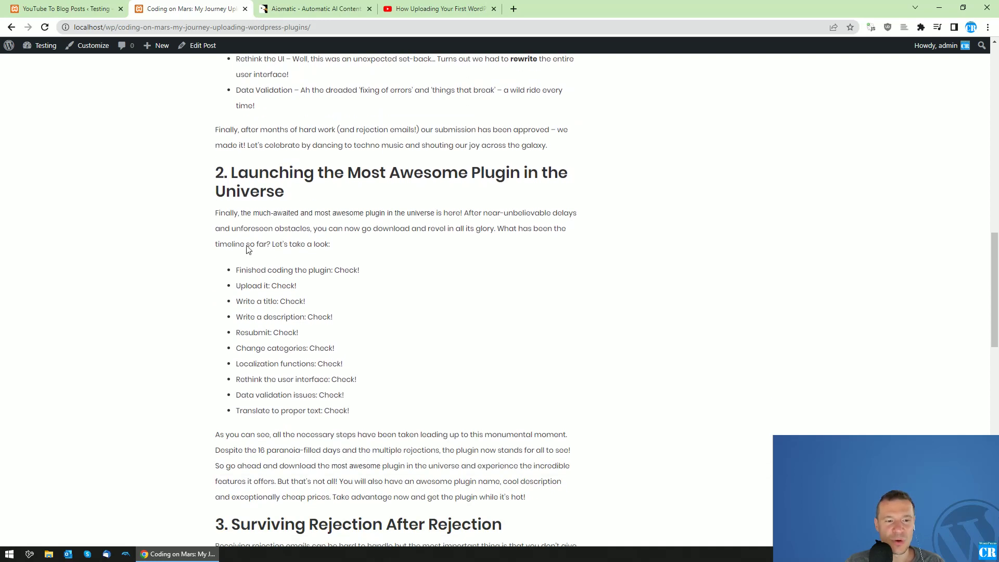
drag(238, 173, 275, 191)
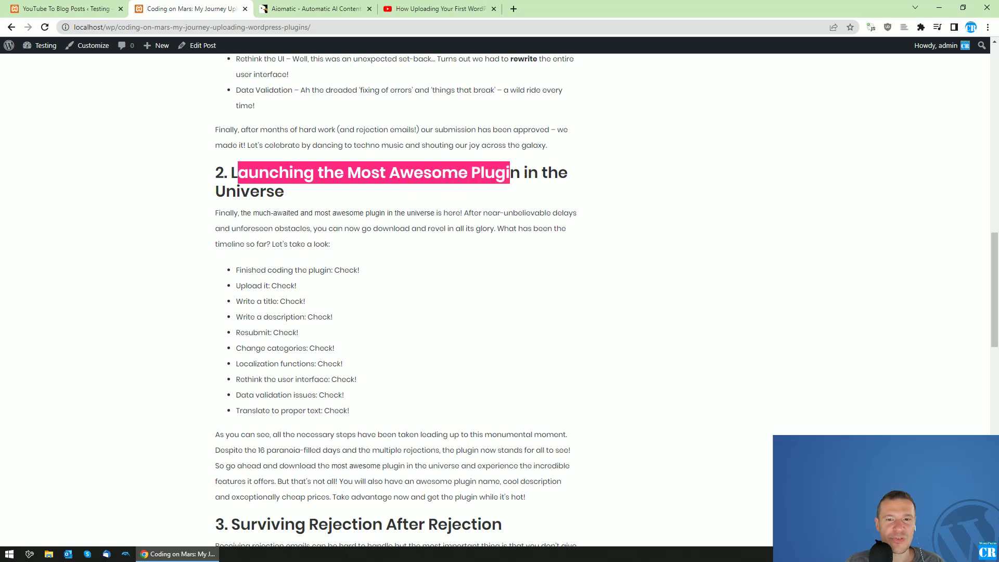
click(282, 199)
drag(231, 172, 312, 201)
mouse_move(347, 173)
mouse_down()
mouse_move(360, 179)
mouse_move(284, 192)
mouse_up()
click(439, 9)
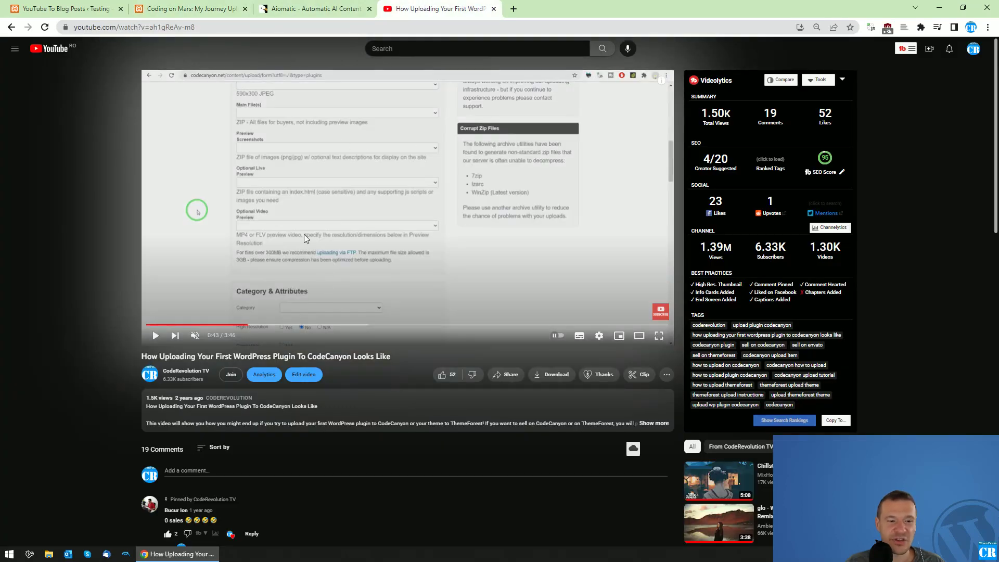
key(ctrl+2)
scroll(334, 241, down, 1)
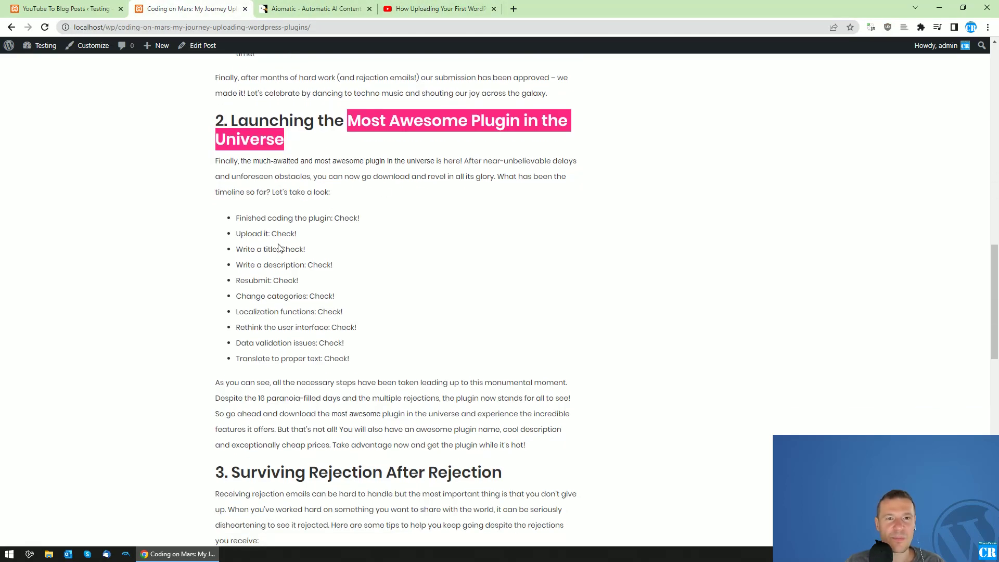
click(439, 8)
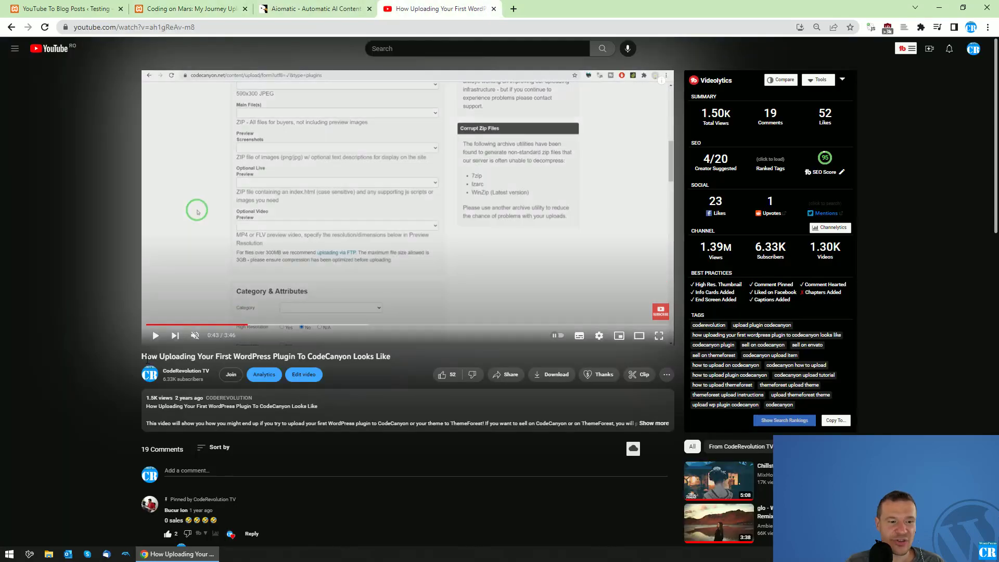
drag(155, 358, 411, 358)
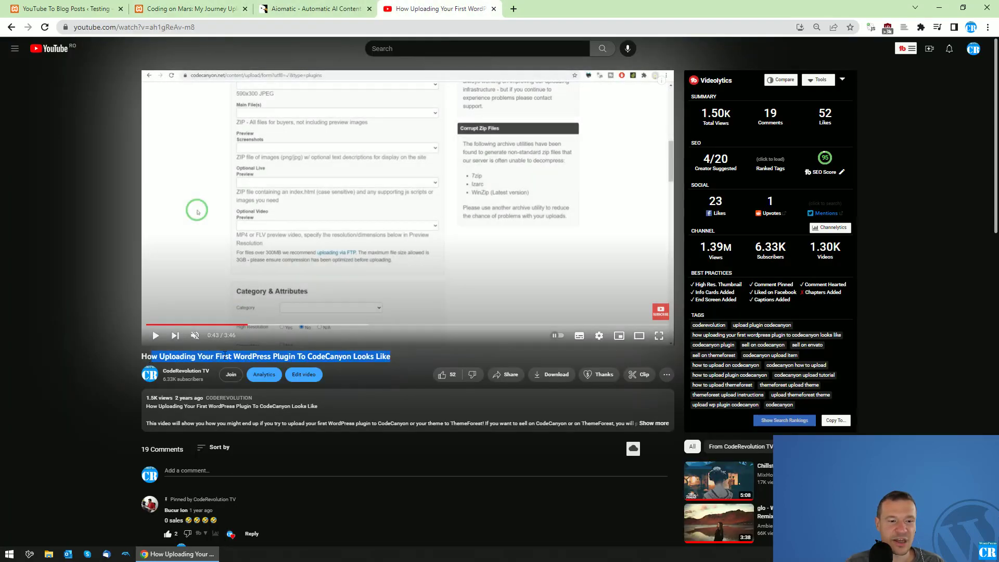
triple_click(225, 356)
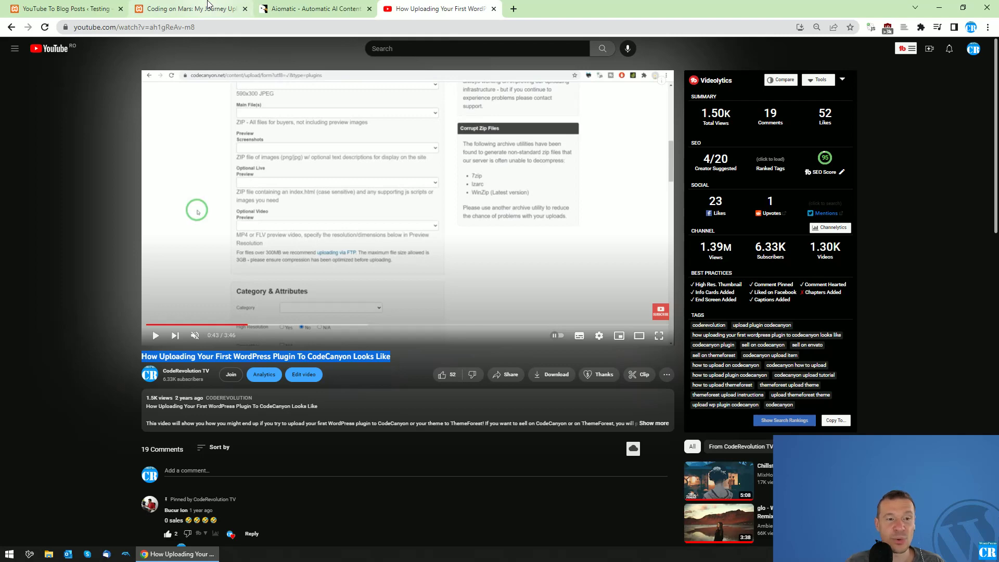
click(209, 6)
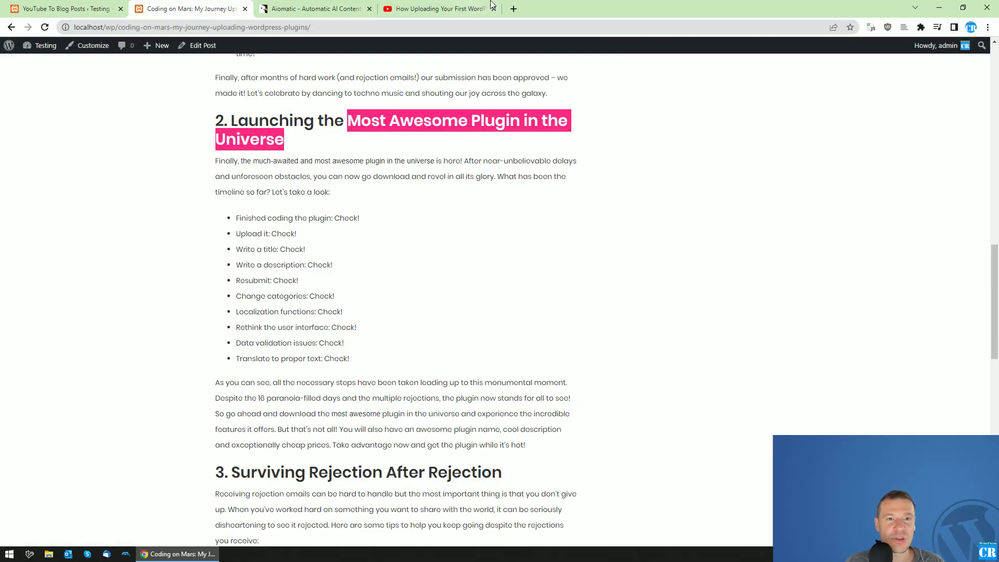
click(471, 9)
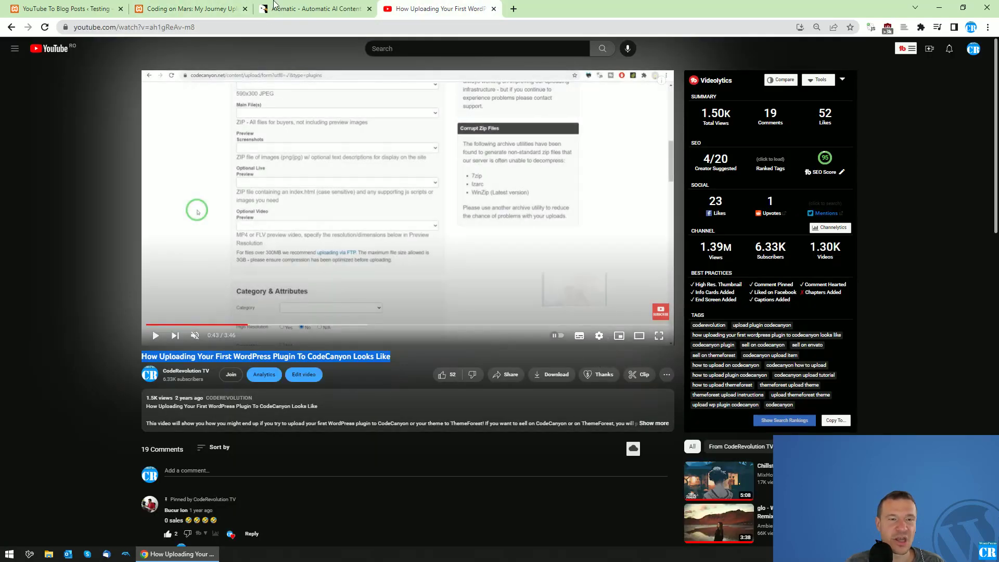
click(187, 9)
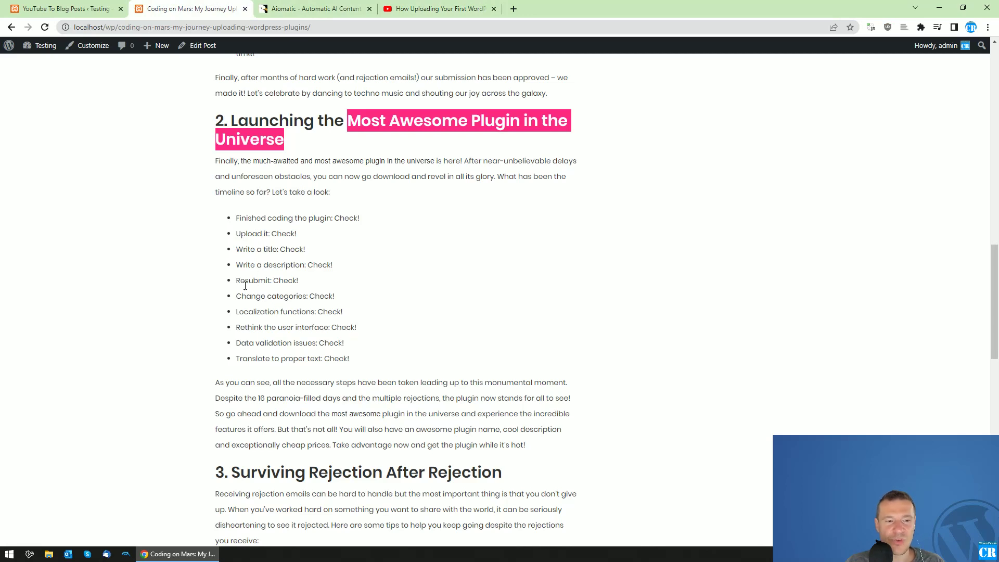
scroll(245, 286, down, 2)
scroll(260, 271, down, 2)
scroll(265, 258, down, 2)
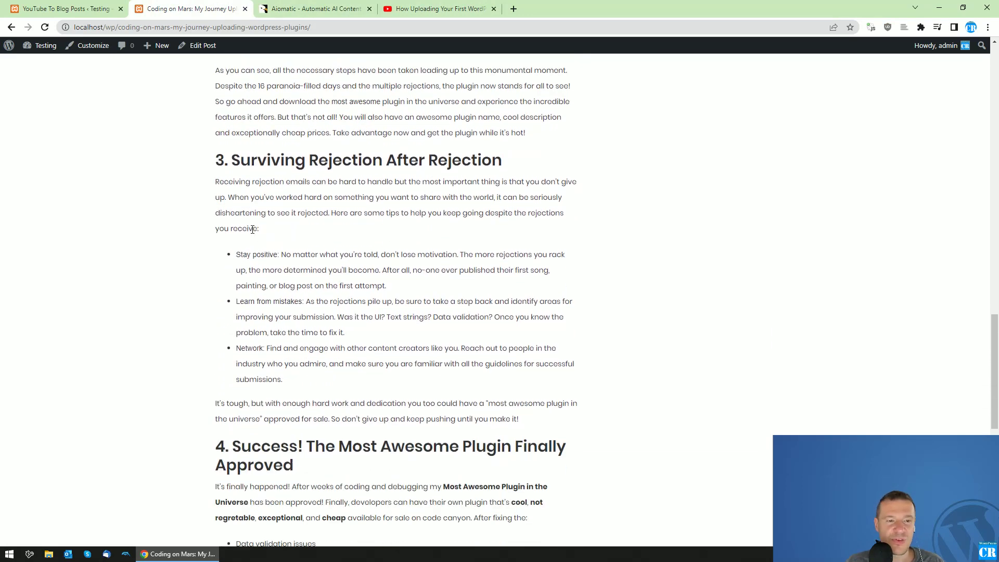
scroll(252, 229, down, 2)
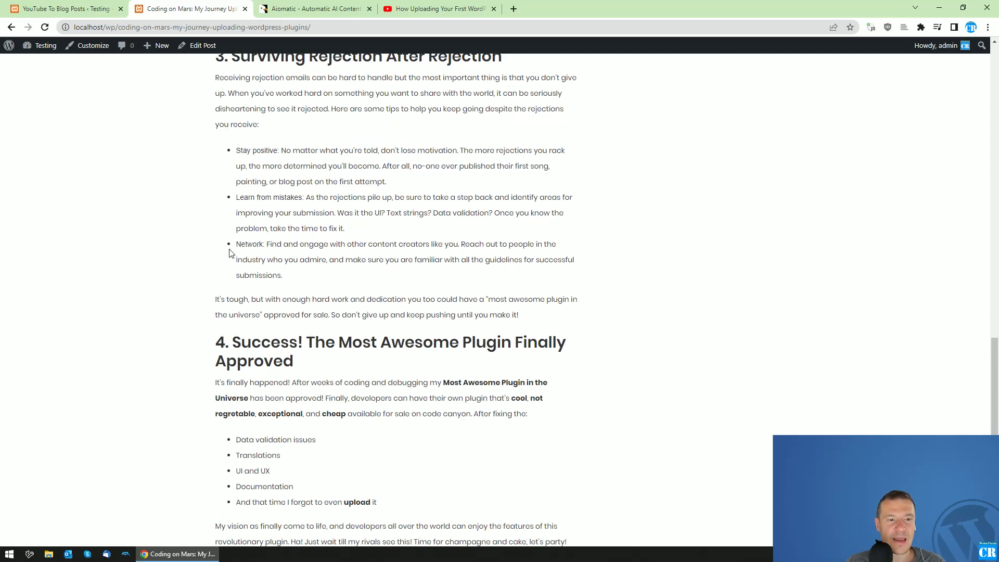
scroll(238, 231, down, 2)
scroll(231, 247, down, 2)
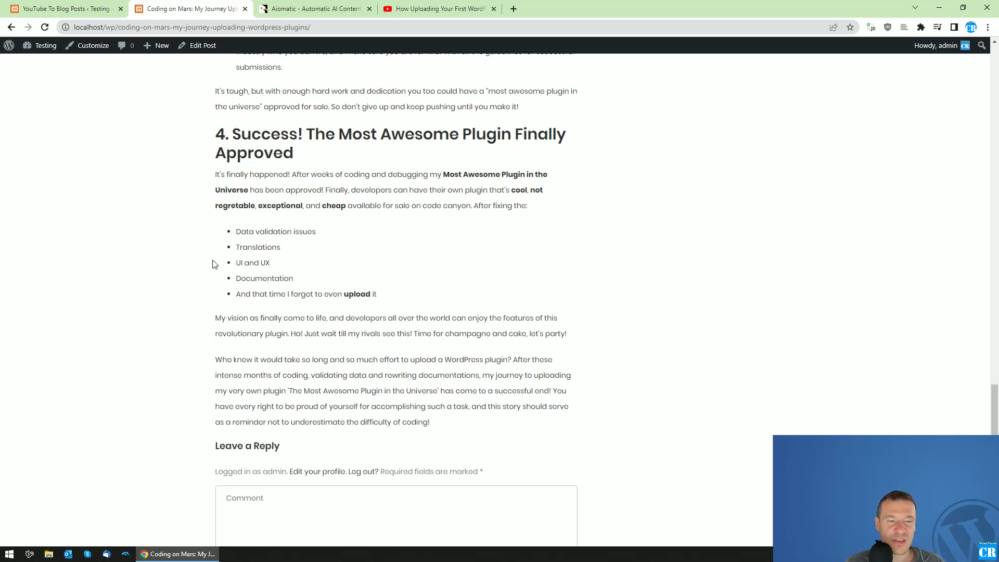
click(419, 8)
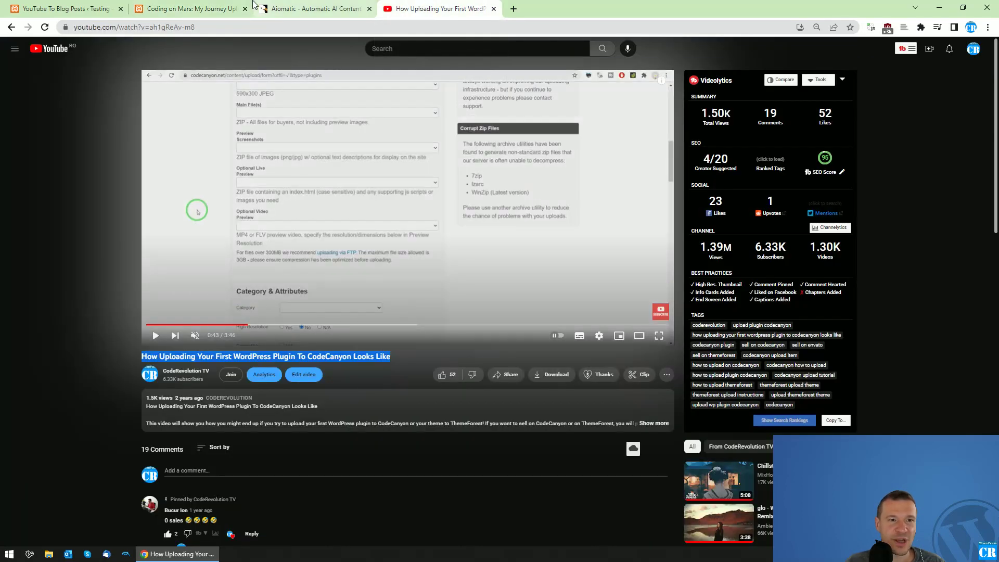
click(193, 9)
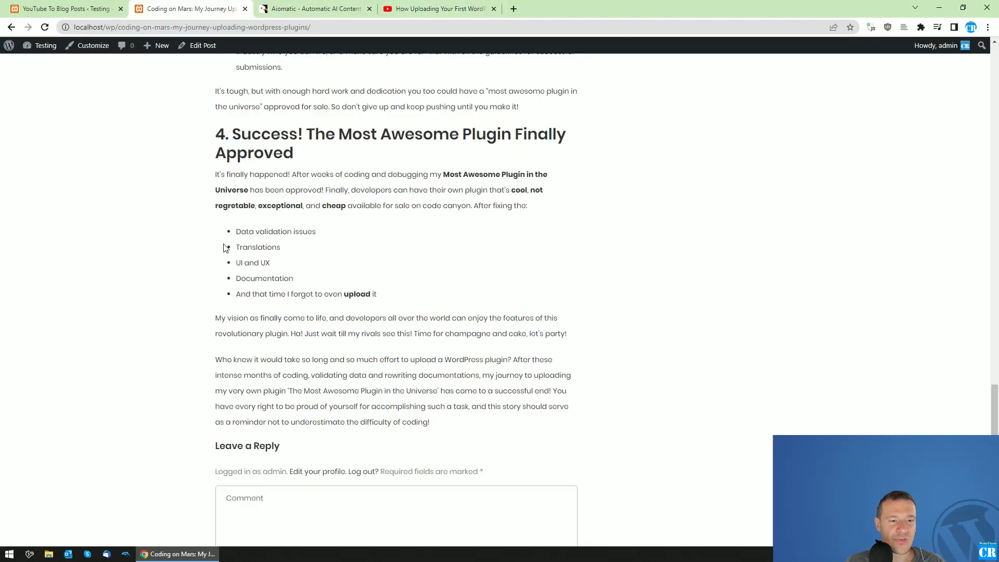
scroll(249, 336, up, 3)
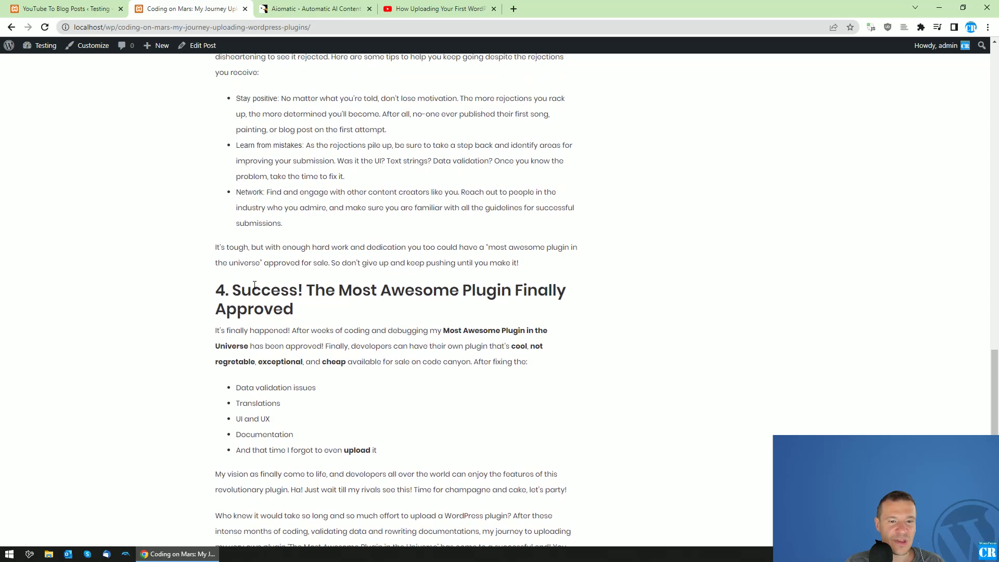
scroll(226, 297, up, 5)
scroll(220, 254, up, 2)
scroll(244, 270, up, 4)
scroll(232, 261, up, 3)
scroll(236, 208, up, 2)
double_click(240, 159)
- Compare rule 0's 3-4 content sections setting with the published post's sections
click(104, 9)
click(548, 166)
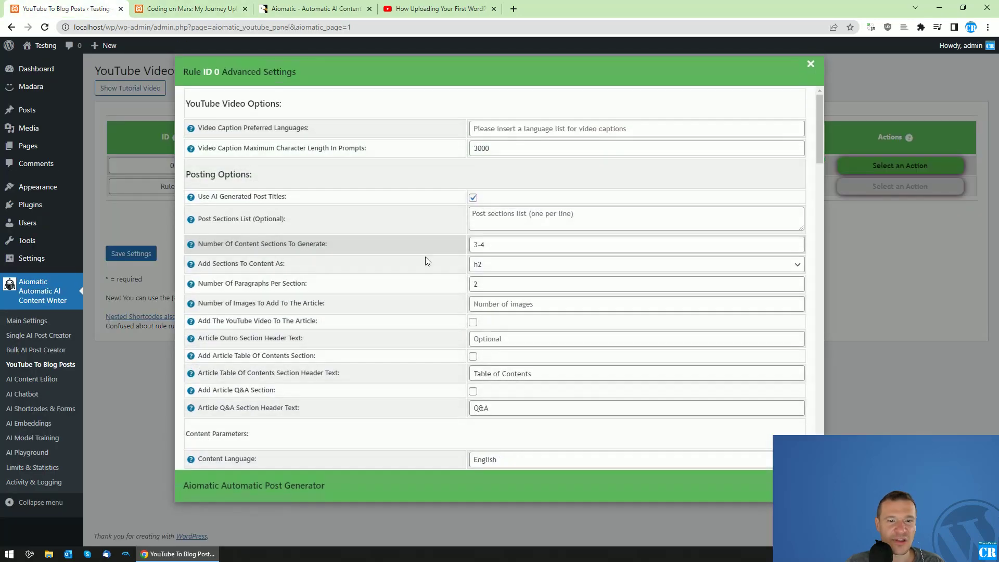
triple_click(471, 246)
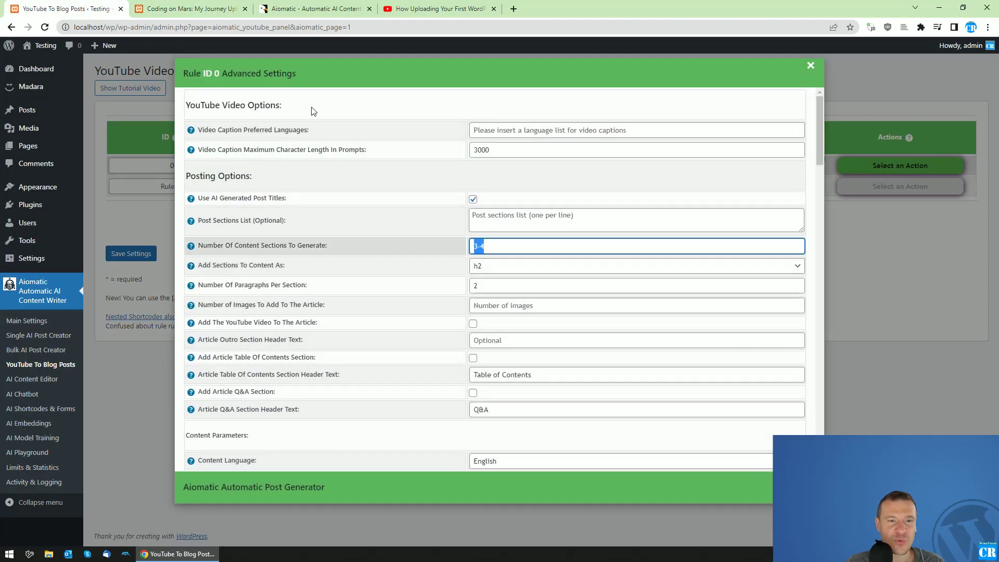
click(190, 8)
click(255, 217)
scroll(255, 218, down, 5)
scroll(254, 217, down, 4)
scroll(253, 215, down, 3)
scroll(252, 214, down, 4)
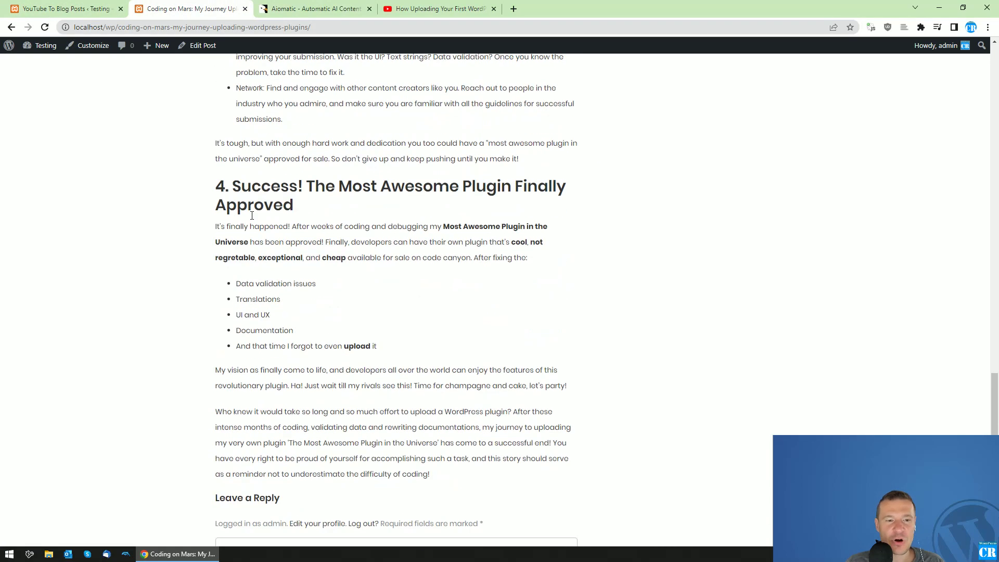
- Review the section heading level choices and the paragraphs-per-section setting
click(65, 8)
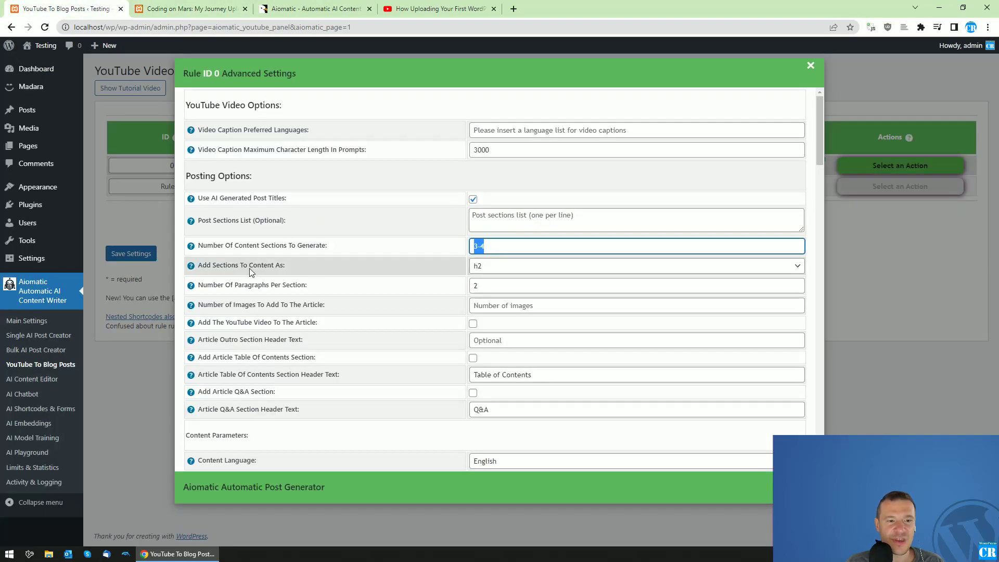
drag(223, 267, 271, 266)
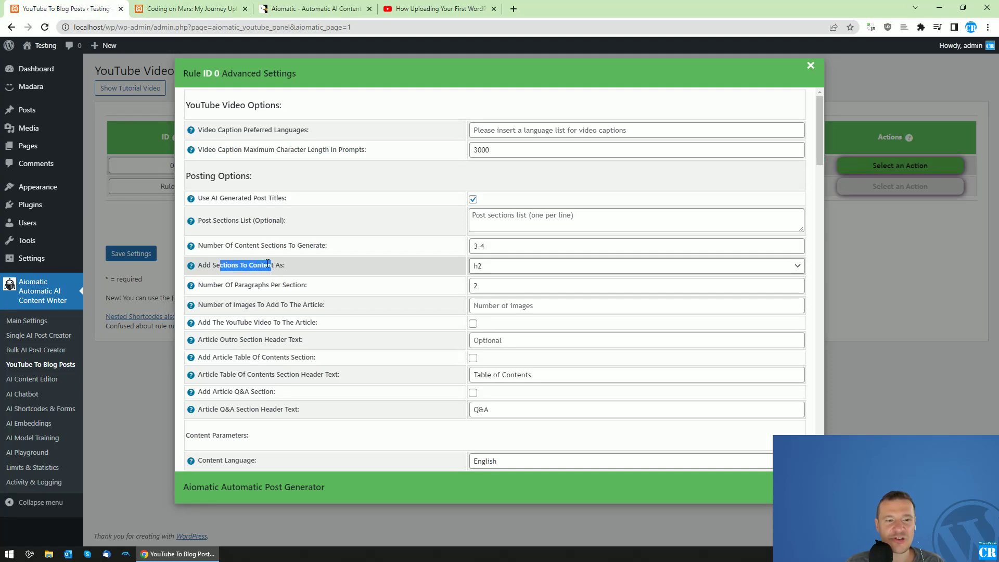
scroll(278, 266, down, 1)
click(297, 216)
click(487, 215)
drag(213, 234, 294, 234)
- Compare against the post's h2 sections, then note the number-of-images setting
key(ctrl+Tab)
scroll(214, 279, down, 3)
scroll(262, 319, up, 8)
scroll(268, 395, up, 5)
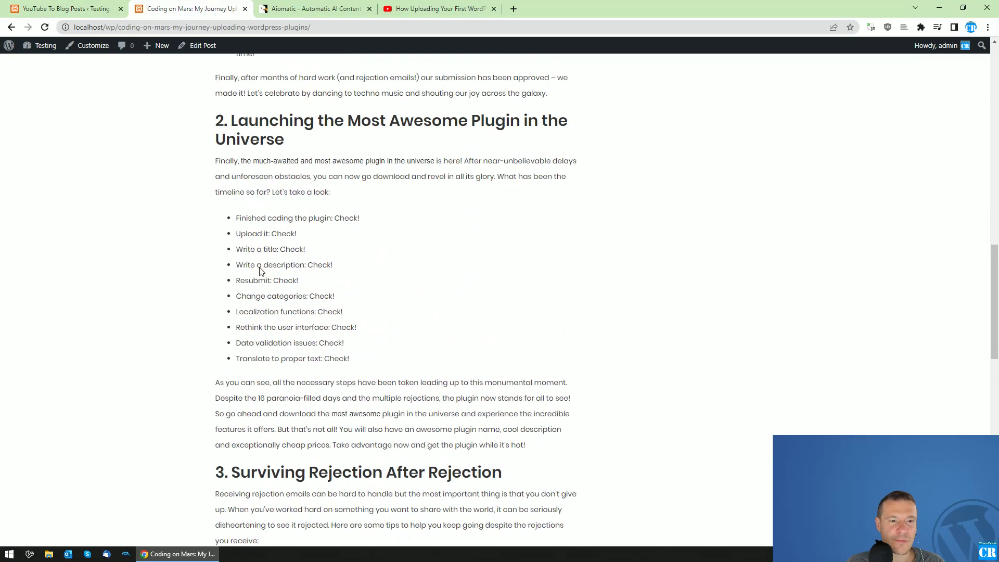
scroll(268, 327, up, 3)
click(122, 2)
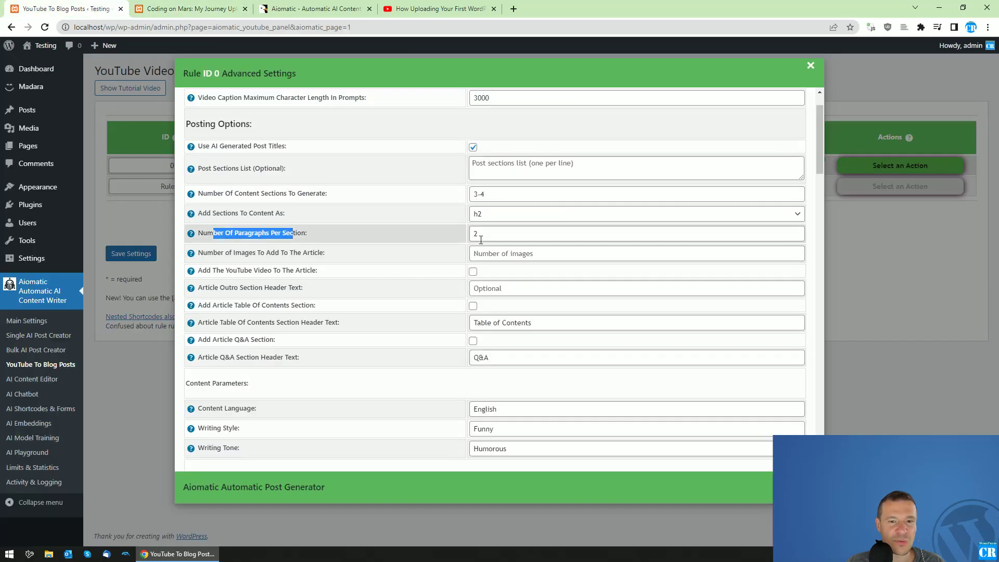
drag(230, 252, 335, 260)
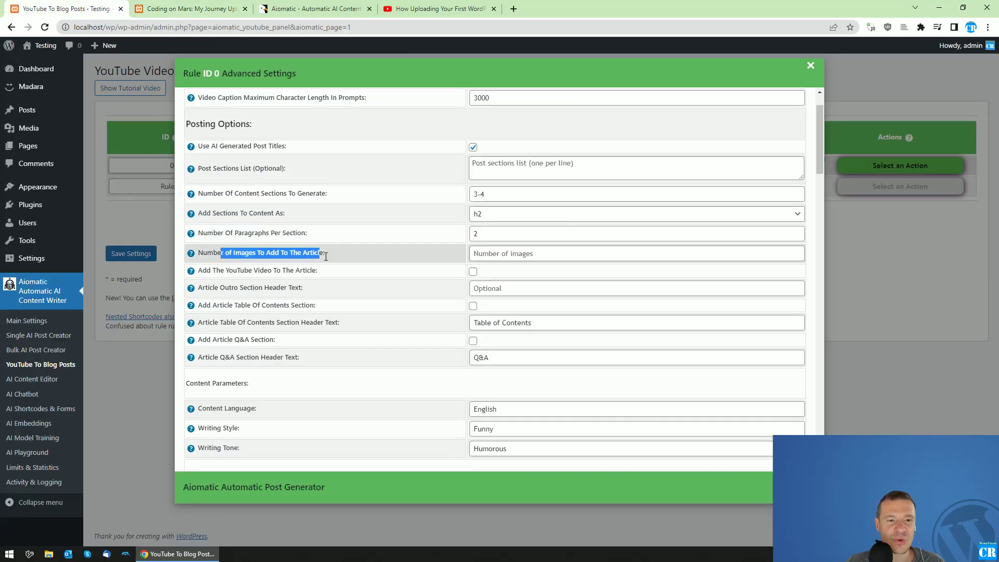
- Review the number-of-images value and the AI image source choices in rule 0's settings
click(488, 253)
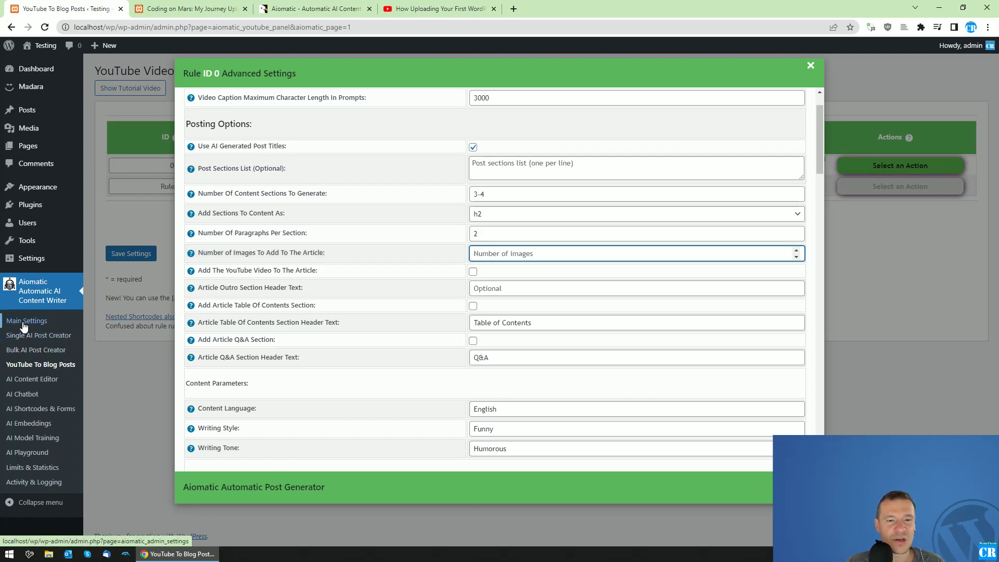
scroll(489, 268, up, 1)
scroll(486, 276, down, 2)
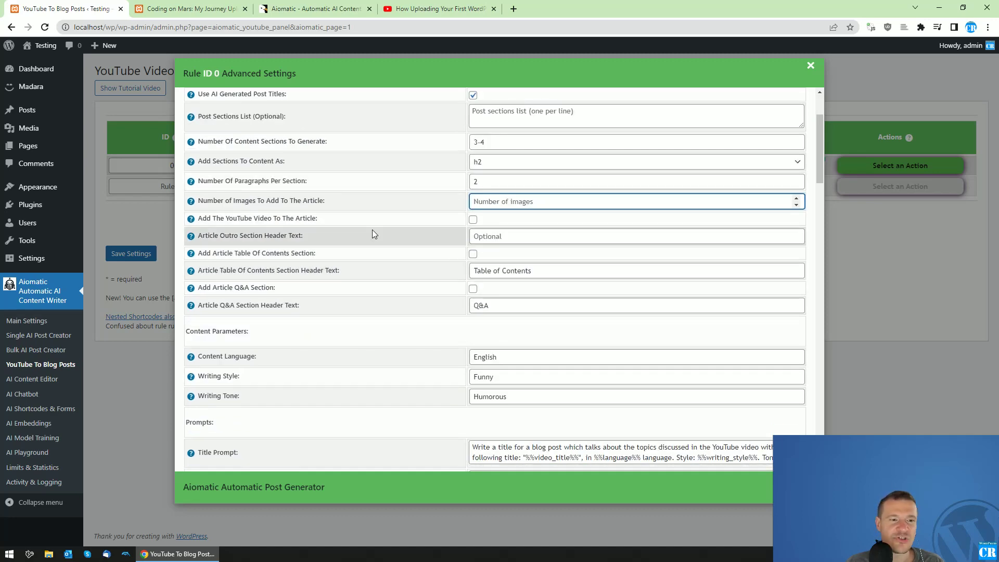
scroll(379, 279, down, 5)
scroll(379, 279, down, 5)
scroll(380, 278, down, 3)
scroll(379, 278, down, 2)
scroll(380, 279, down, 2)
scroll(379, 279, down, 2)
scroll(380, 279, down, 5)
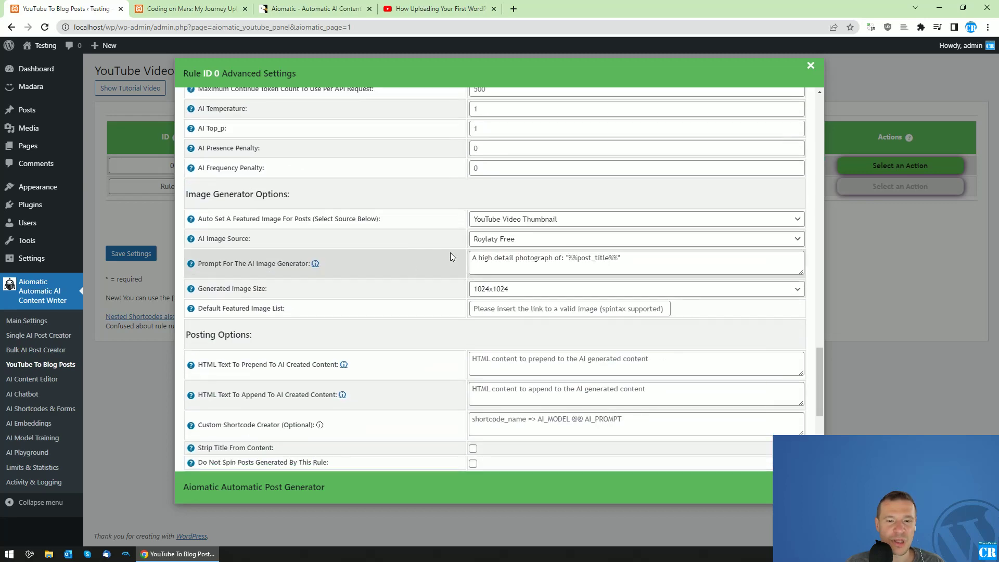
click(495, 239)
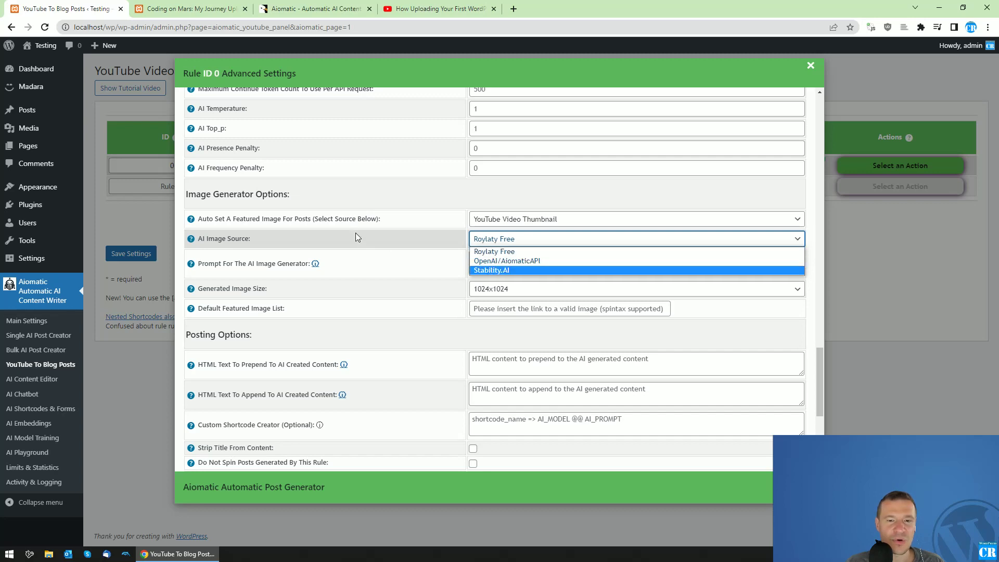
scroll(356, 237, up, 2)
scroll(361, 275, up, 6)
scroll(353, 349, up, 6)
scroll(353, 352, up, 6)
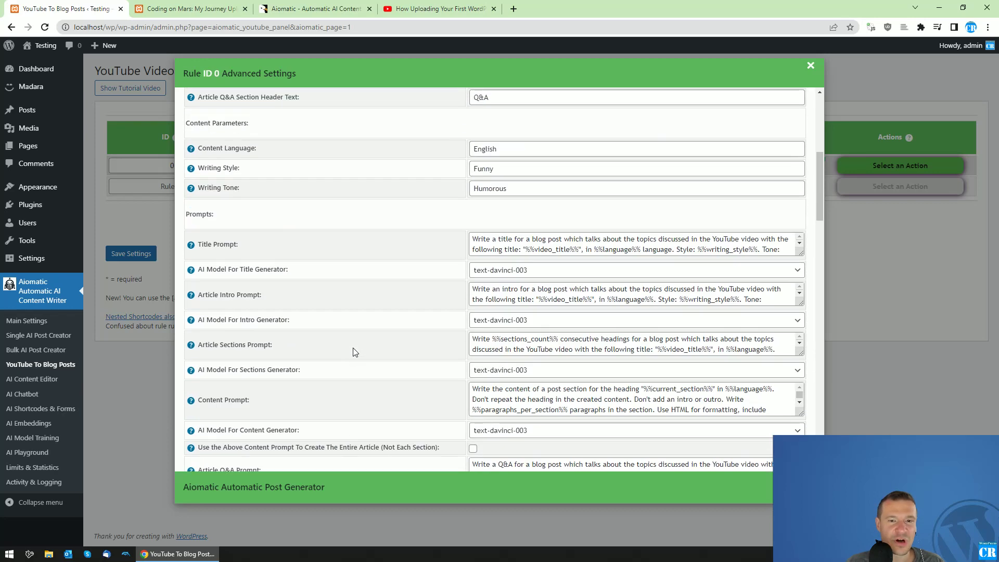
scroll(353, 348, up, 5)
scroll(353, 347, up, 2)
scroll(257, 223, down, 3)
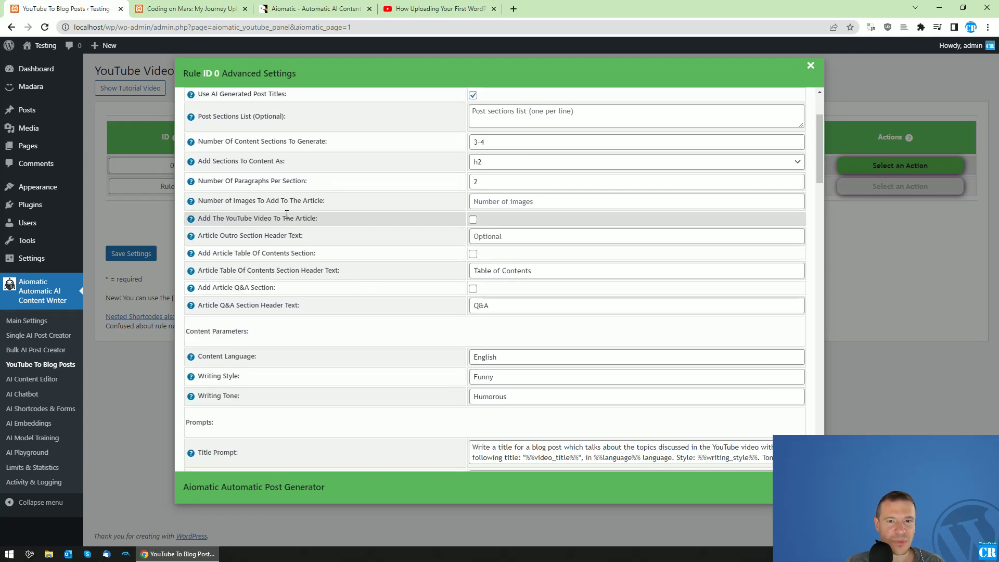
- Tick Add The YouTube Video To The Article, Table Of Contents and Q&A Section
drag(244, 219, 318, 219)
click(473, 219)
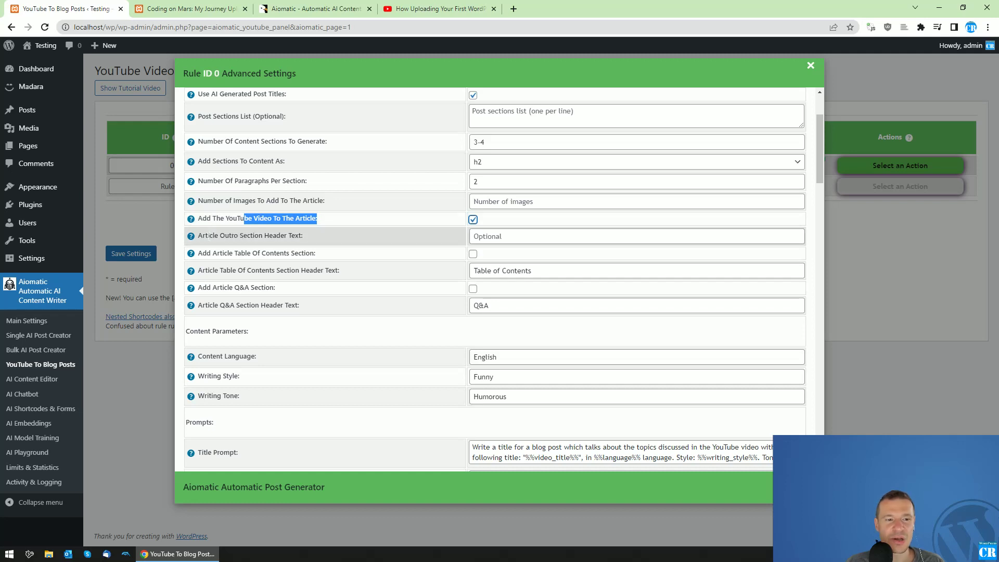
drag(207, 236, 295, 235)
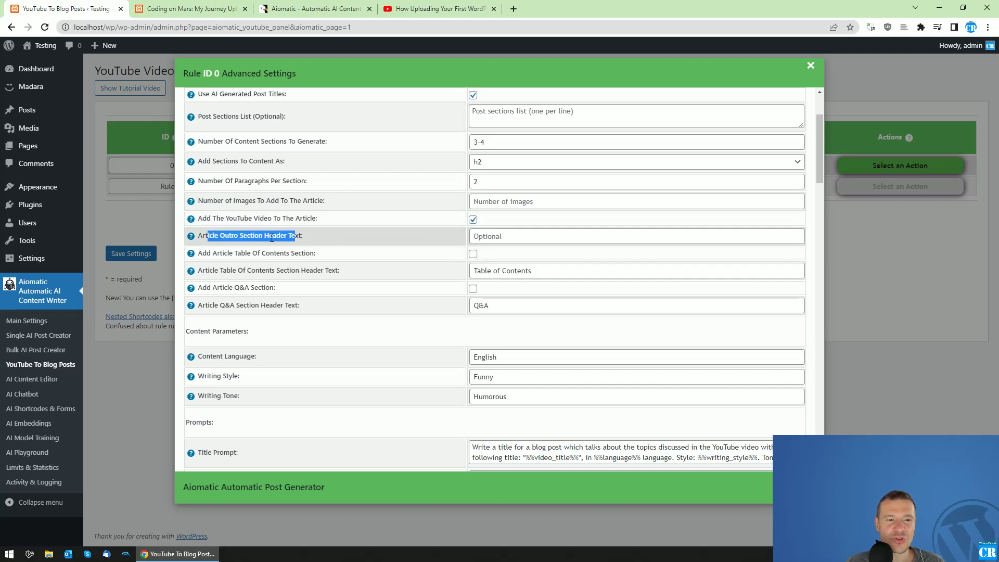
drag(217, 253, 316, 253)
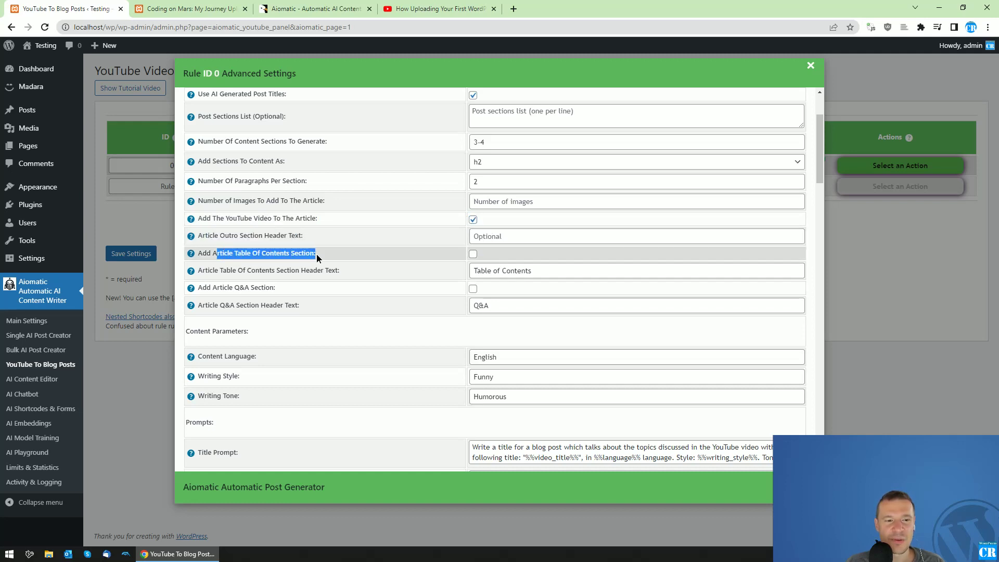
click(471, 254)
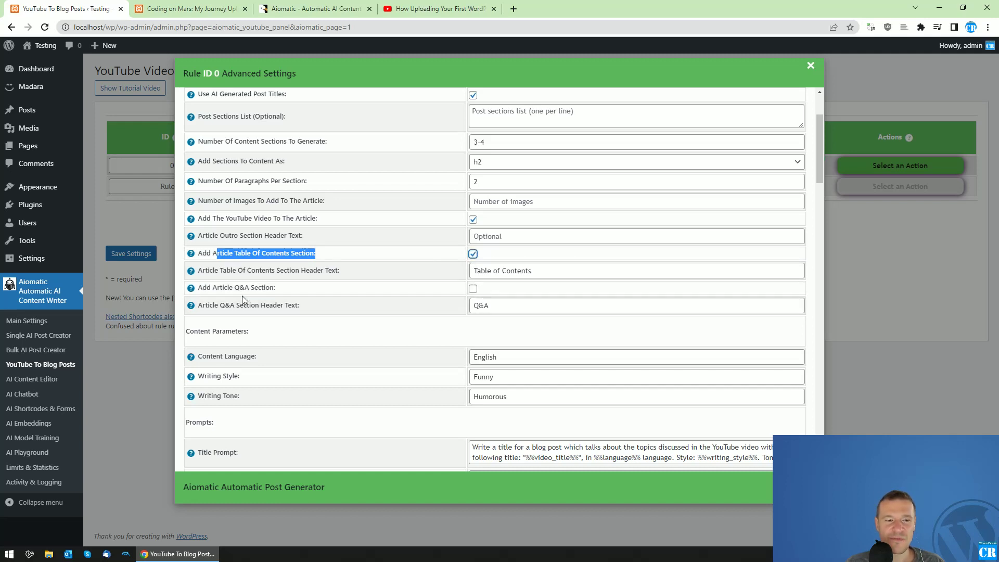
drag(213, 288, 276, 288)
click(472, 289)
scroll(416, 311, down, 2)
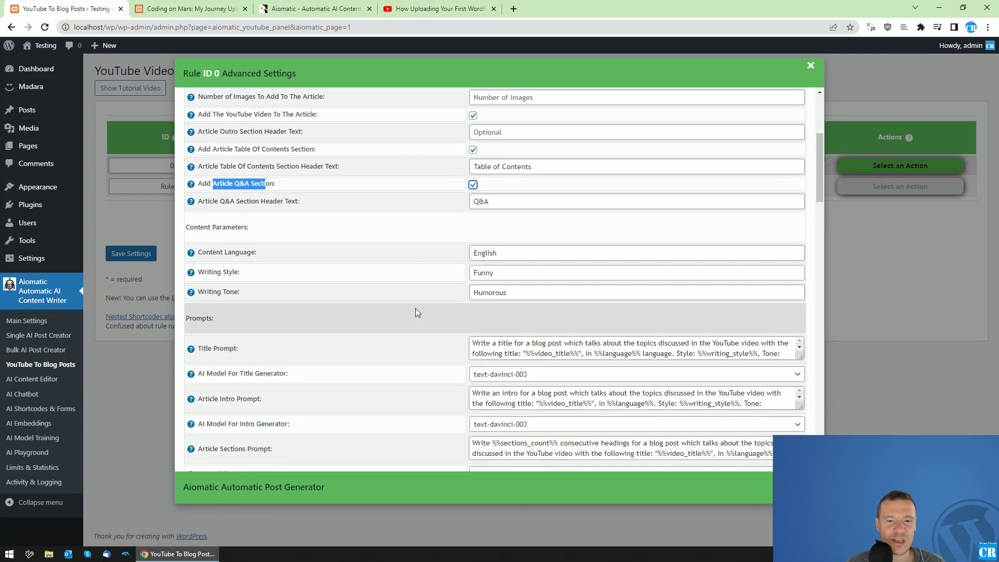
scroll(411, 307, down, 3)
scroll(392, 295, down, 1)
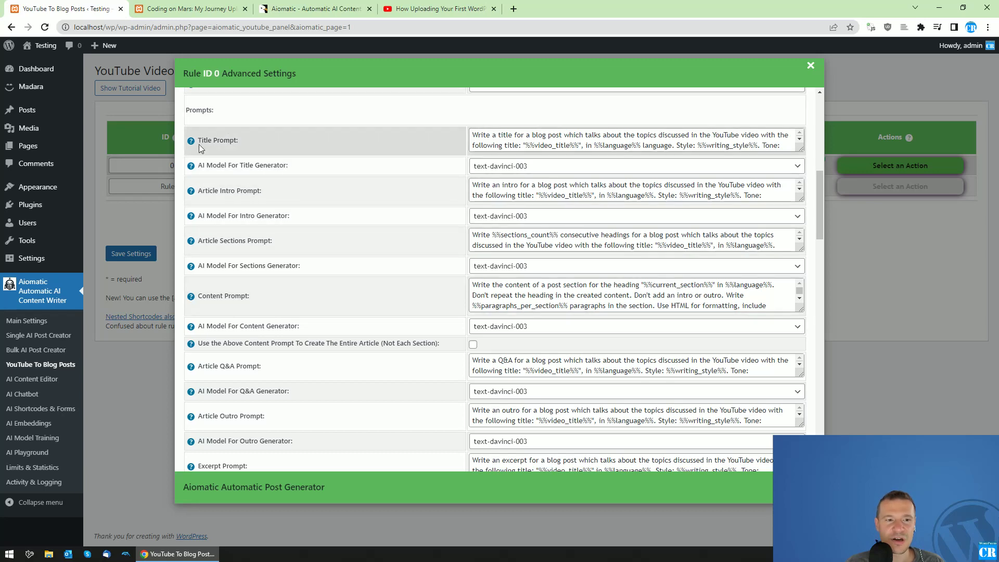
double_click(557, 146)
mouse_move(524, 145)
mouse_down()
mouse_move(580, 137)
mouse_move(579, 145)
mouse_up()
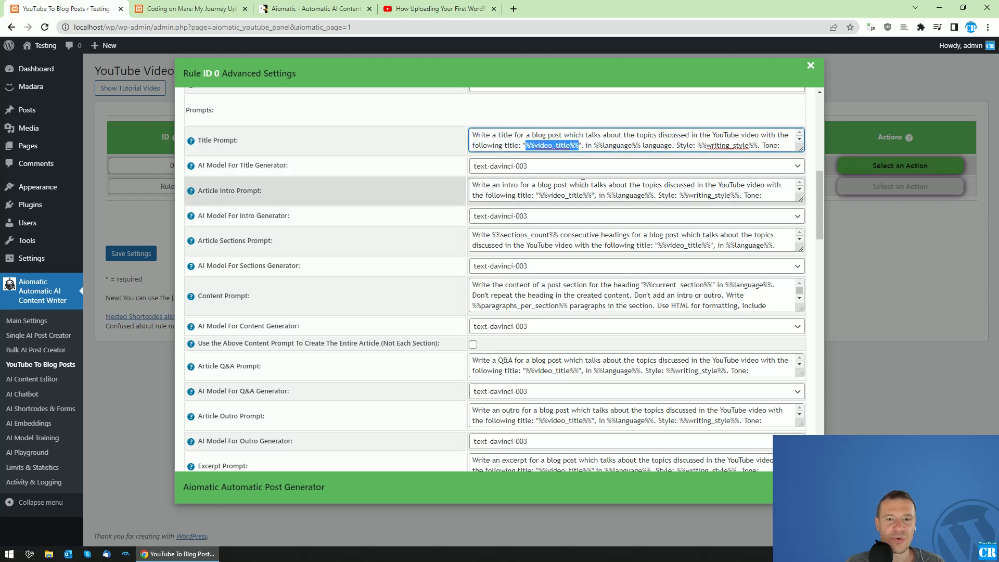
drag(798, 201, 791, 256)
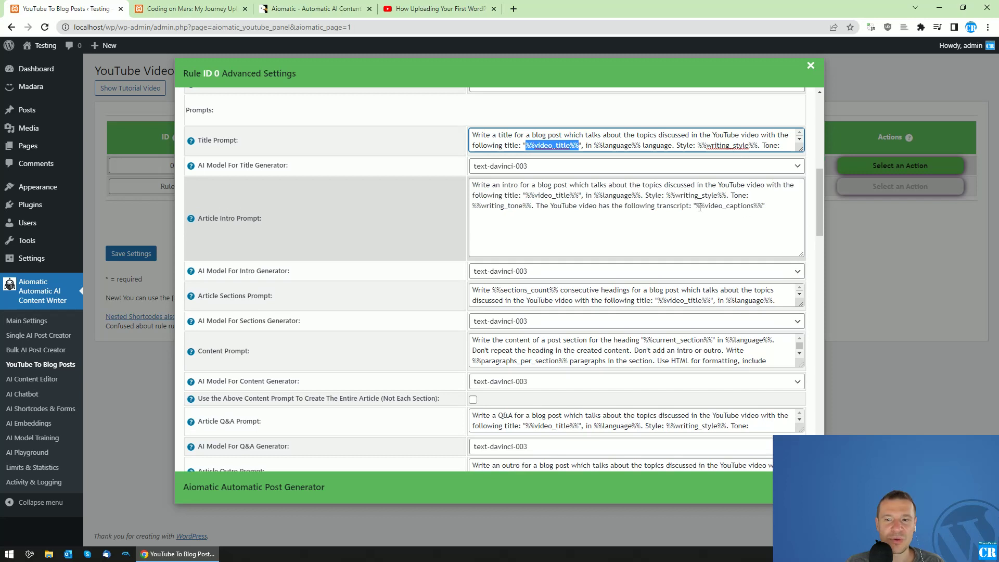
drag(700, 207, 752, 207)
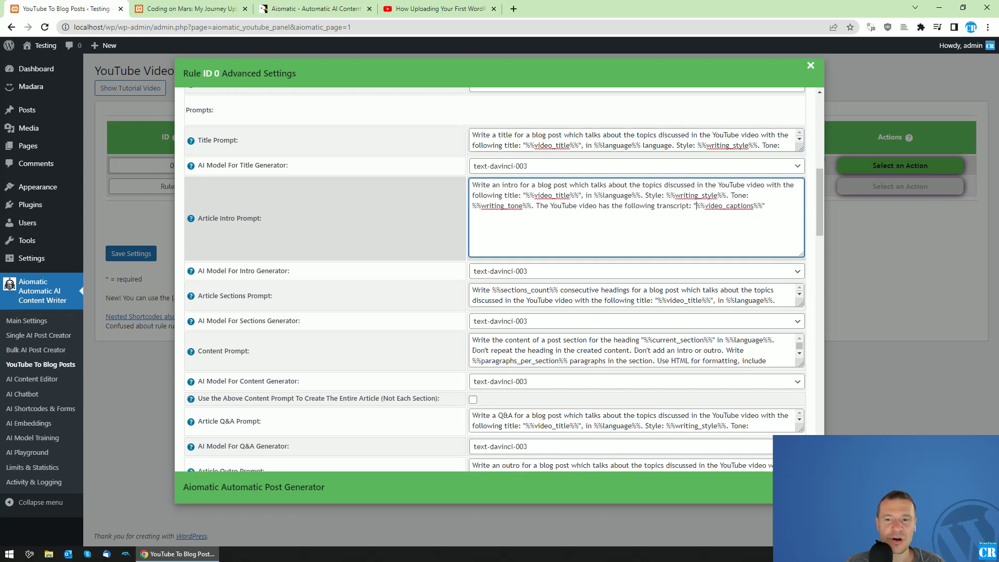
click(747, 207)
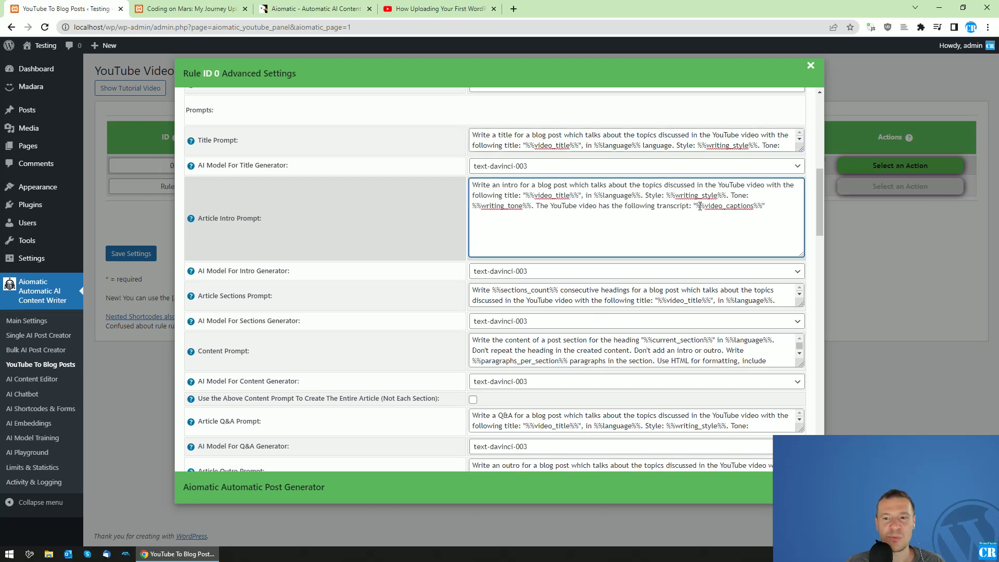
drag(703, 207, 764, 206)
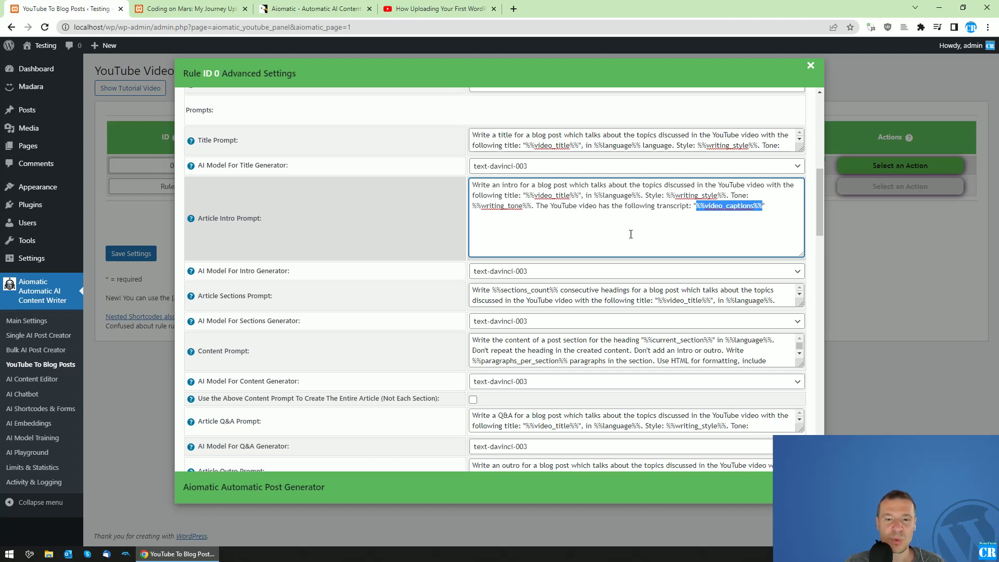
scroll(617, 240, down, 2)
drag(801, 200, 801, 240)
scroll(450, 260, down, 2)
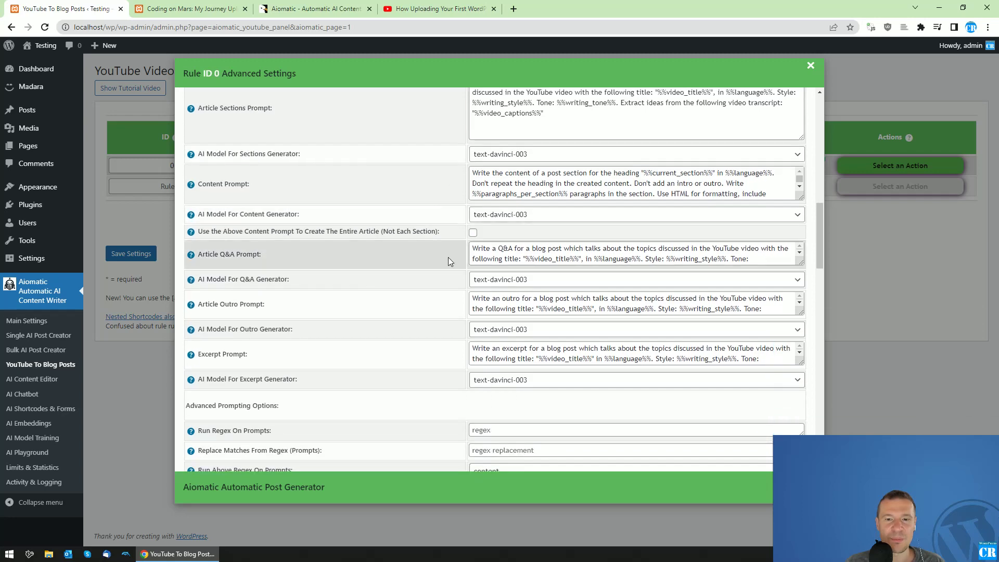
scroll(448, 251, down, 1)
scroll(448, 252, down, 2)
scroll(448, 252, down, 2)
scroll(445, 249, down, 2)
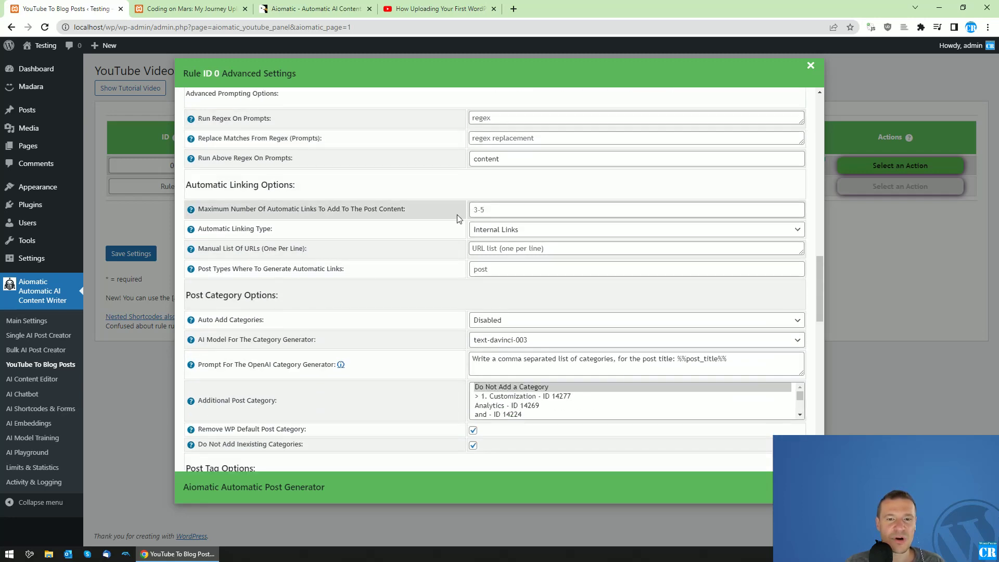
scroll(454, 215, down, 2)
scroll(359, 171, up, 2)
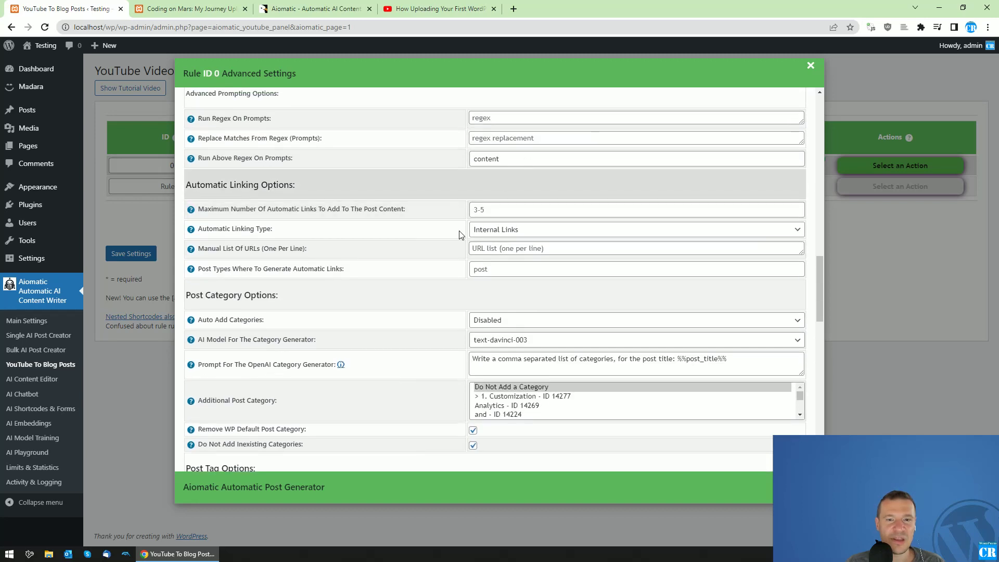
scroll(377, 239, down, 2)
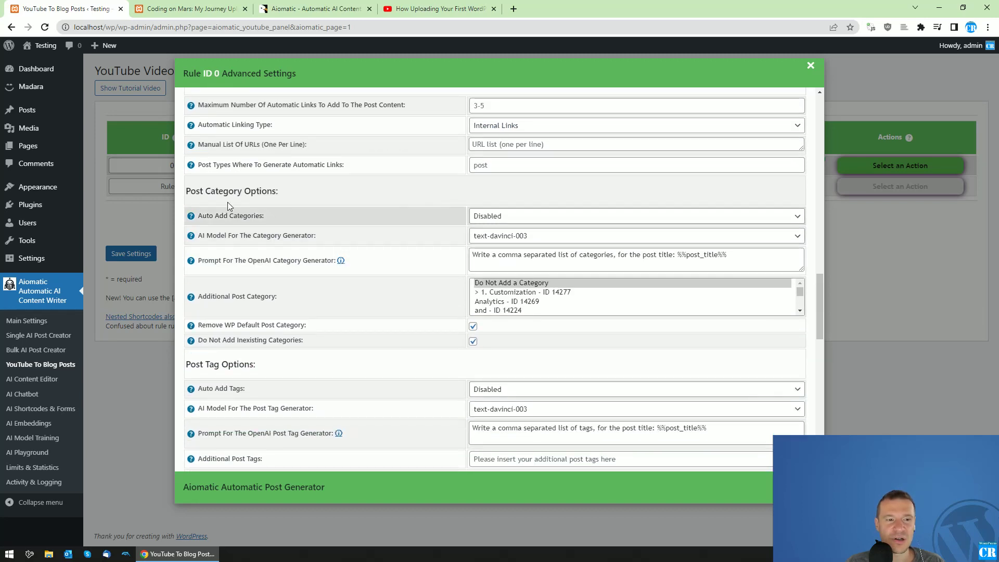
click(514, 217)
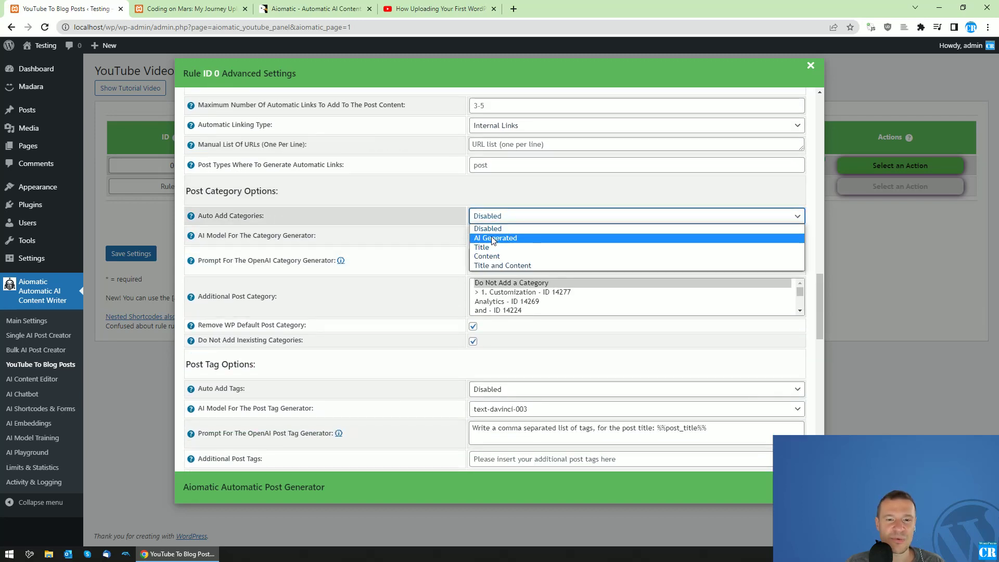
click(426, 236)
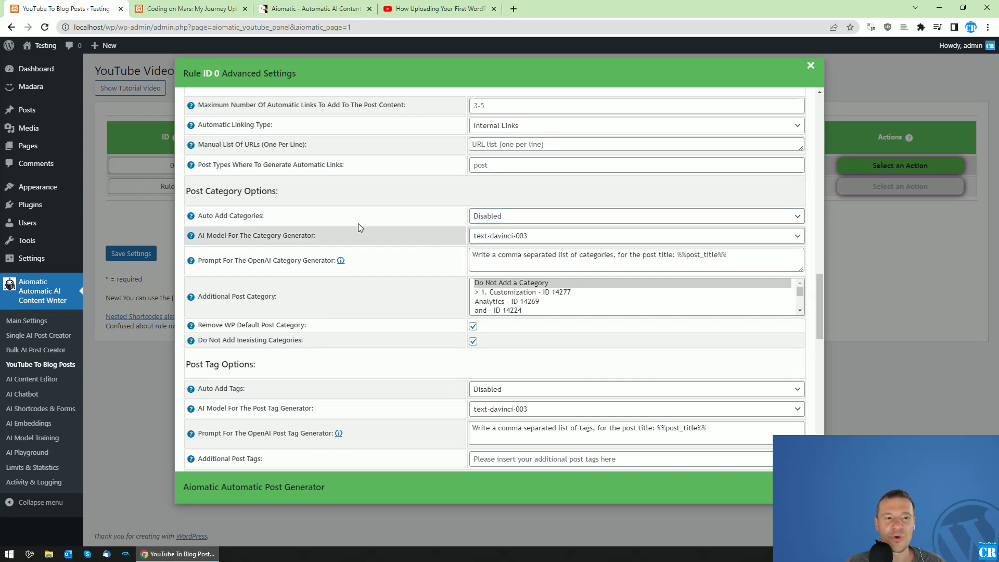
scroll(424, 307, down, 3)
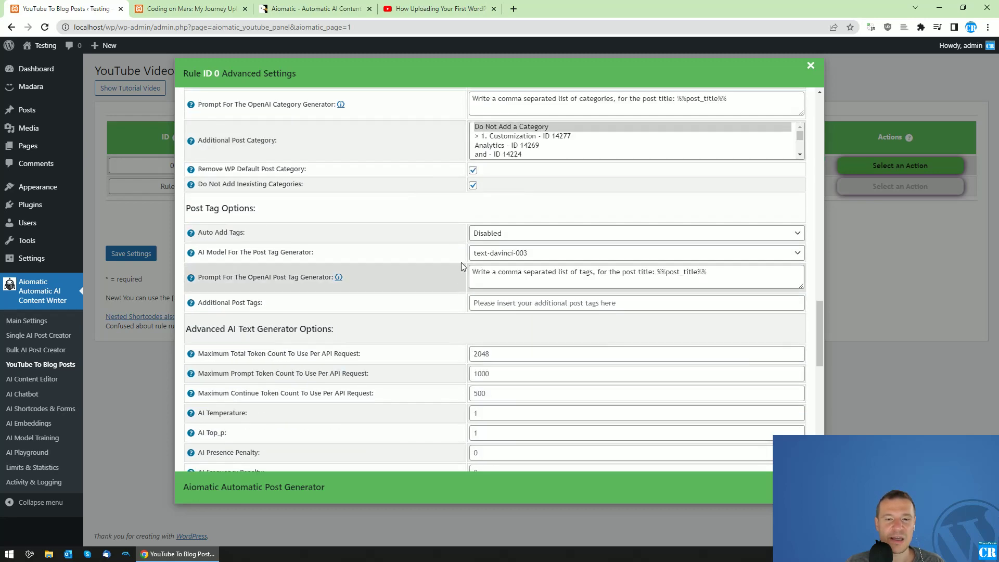
scroll(432, 249, down, 3)
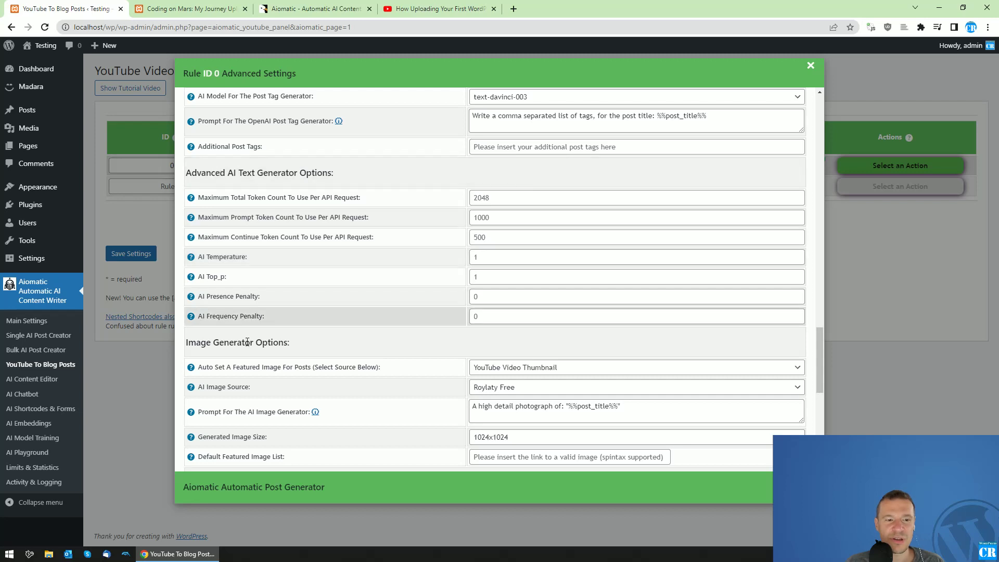
scroll(306, 307, down, 2)
scroll(306, 306, down, 1)
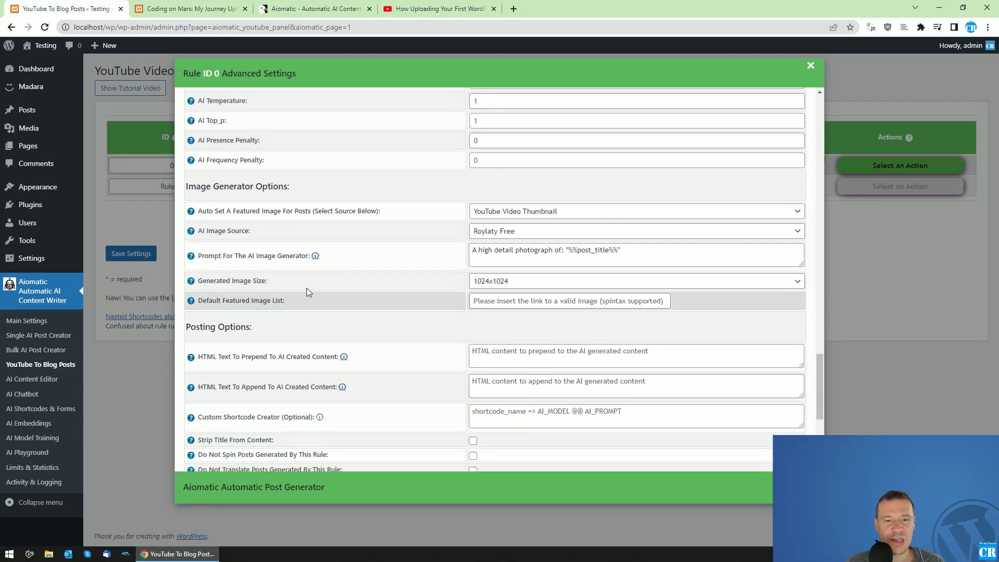
click(487, 212)
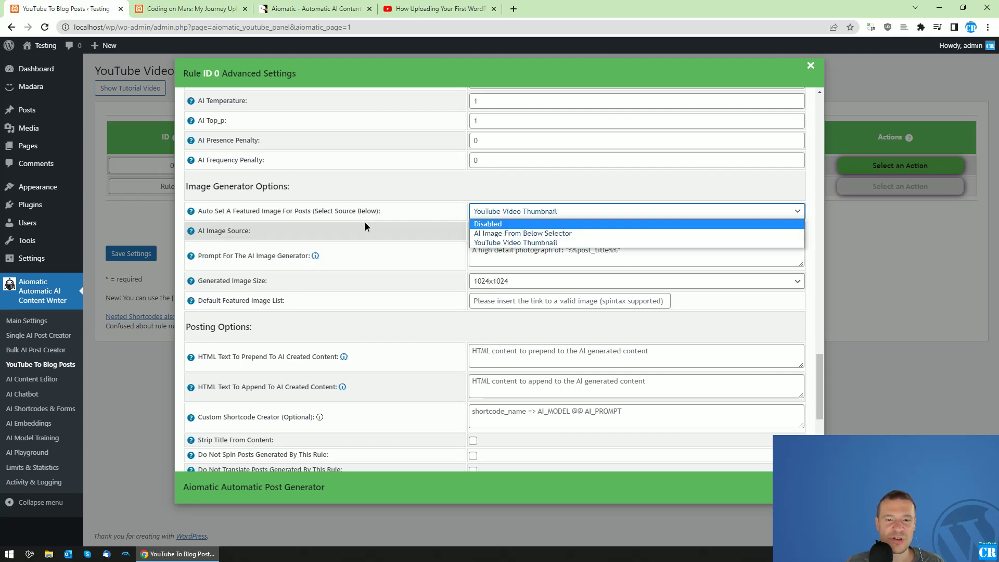
click(499, 242)
click(490, 230)
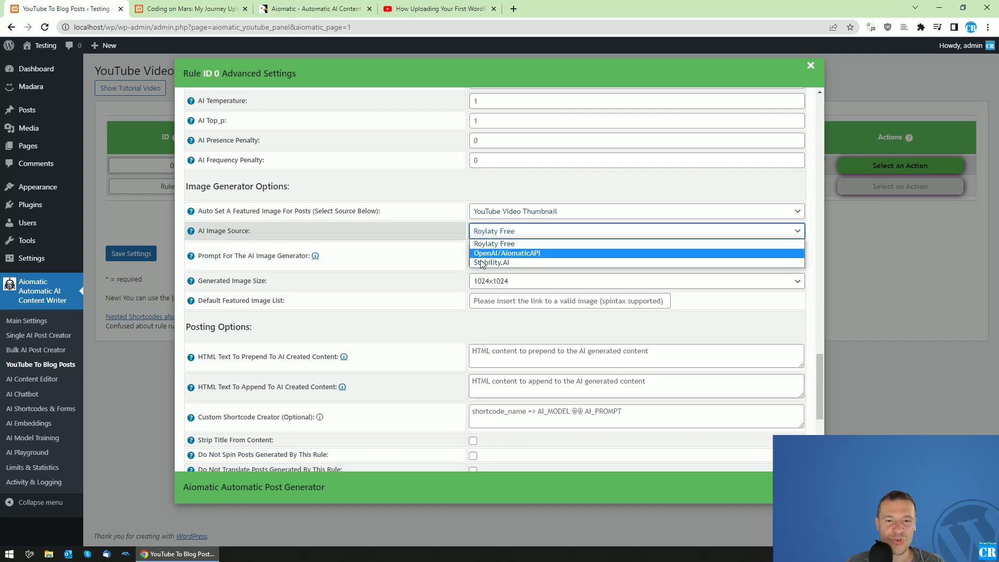
click(453, 242)
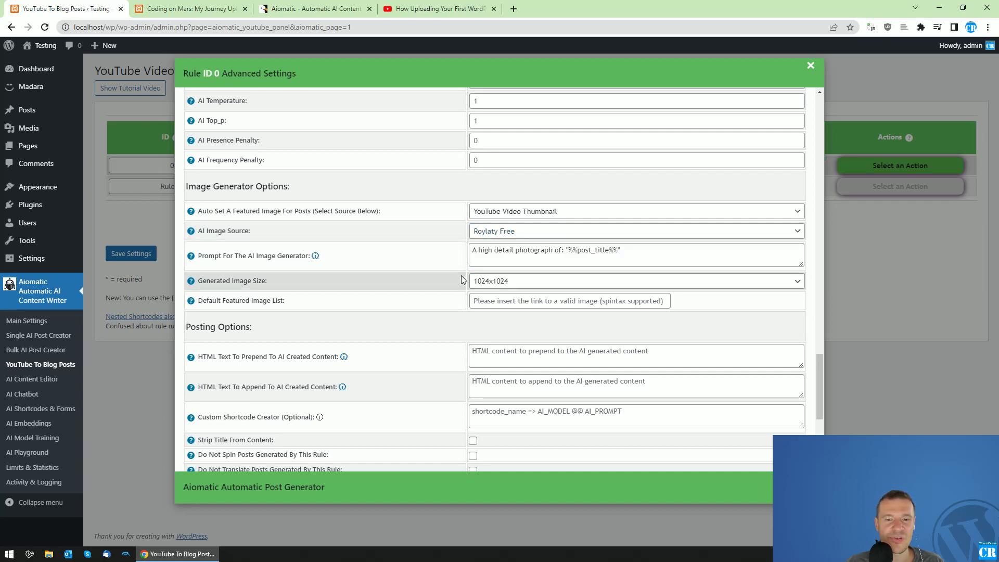
scroll(463, 273, down, 1)
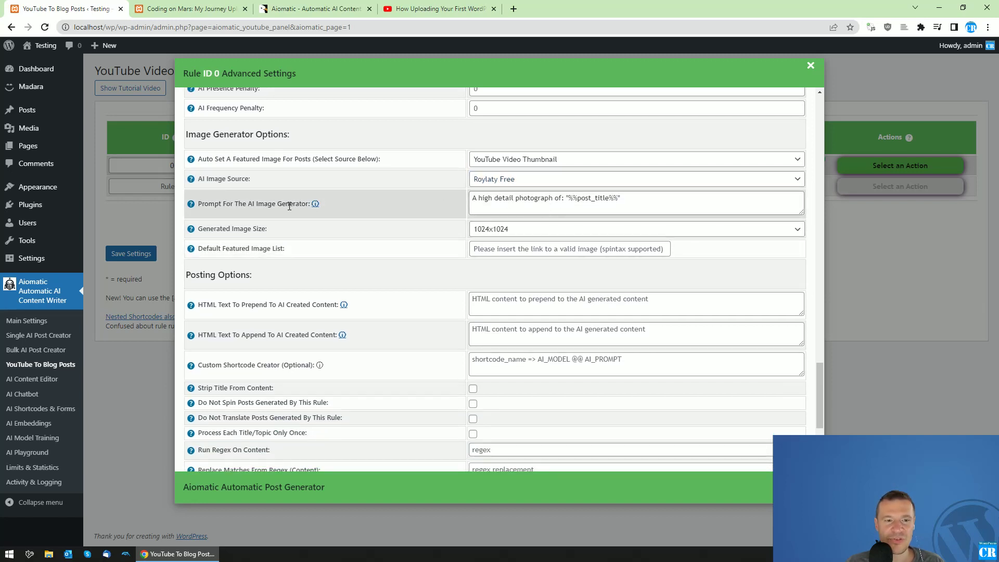
triple_click(289, 206)
drag(621, 199, 430, 204)
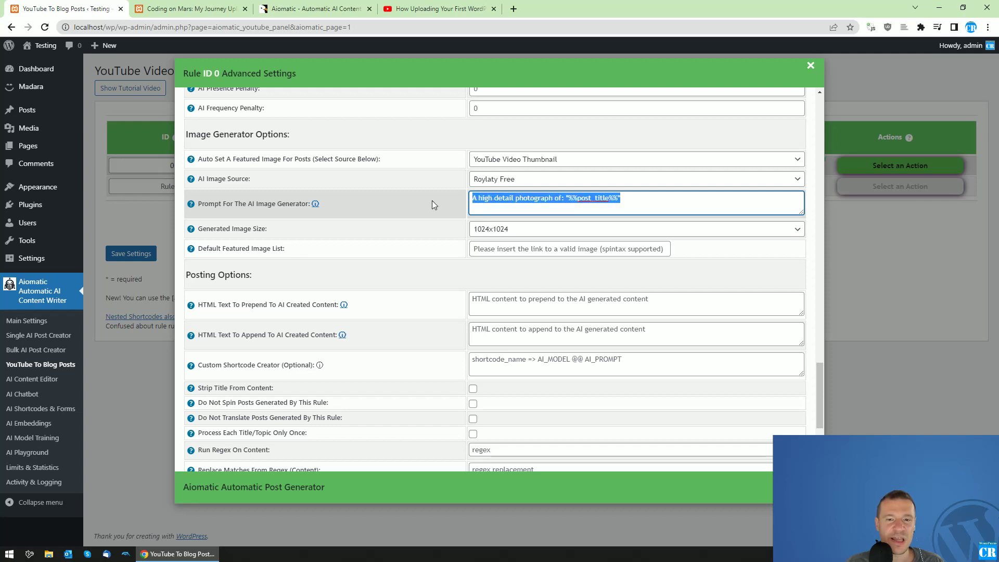
click(425, 247)
scroll(281, 229, down, 2)
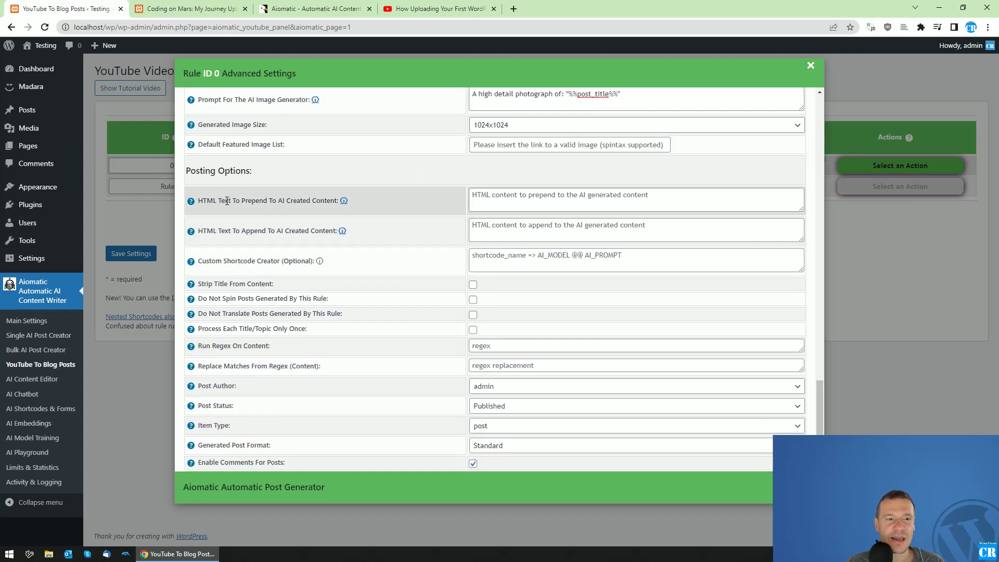
scroll(229, 198, down, 1)
scroll(364, 190, down, 1)
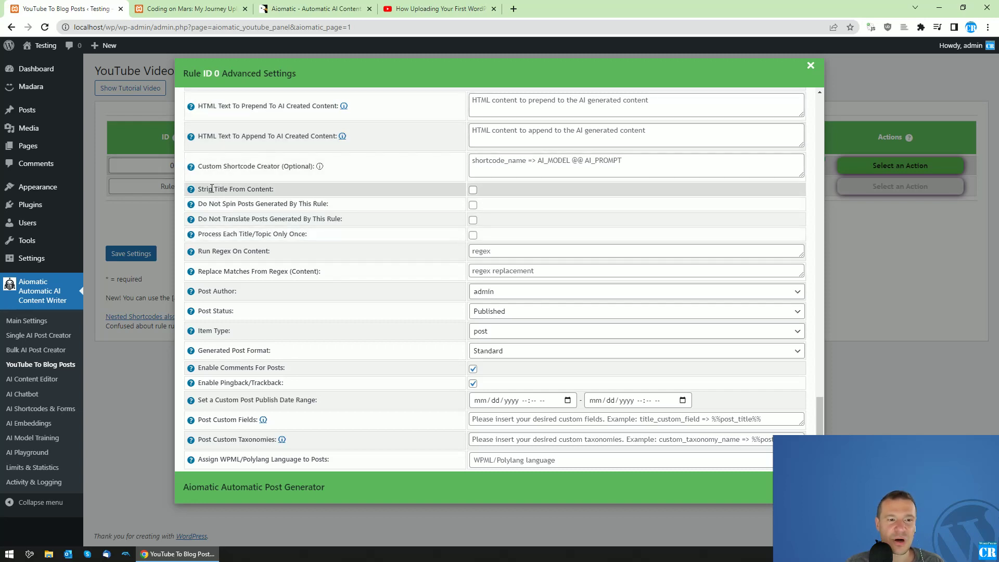
drag(212, 211, 286, 235)
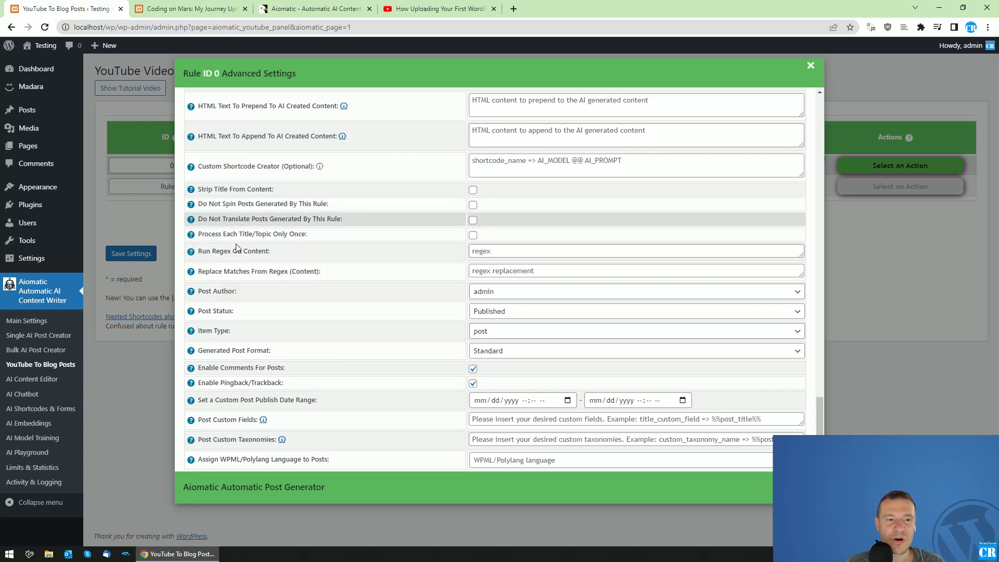
drag(224, 251, 258, 251)
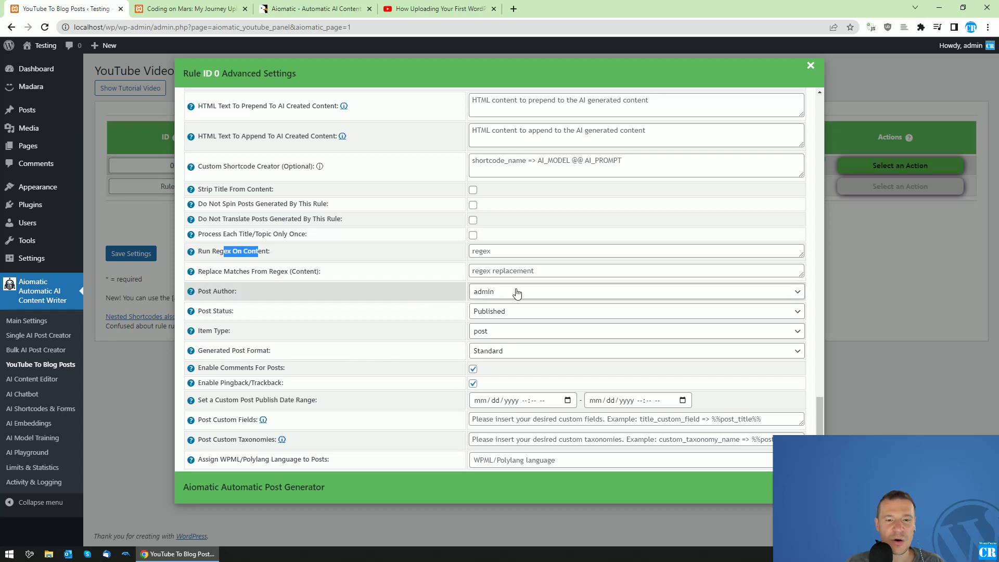
click(488, 294)
click(483, 312)
click(484, 335)
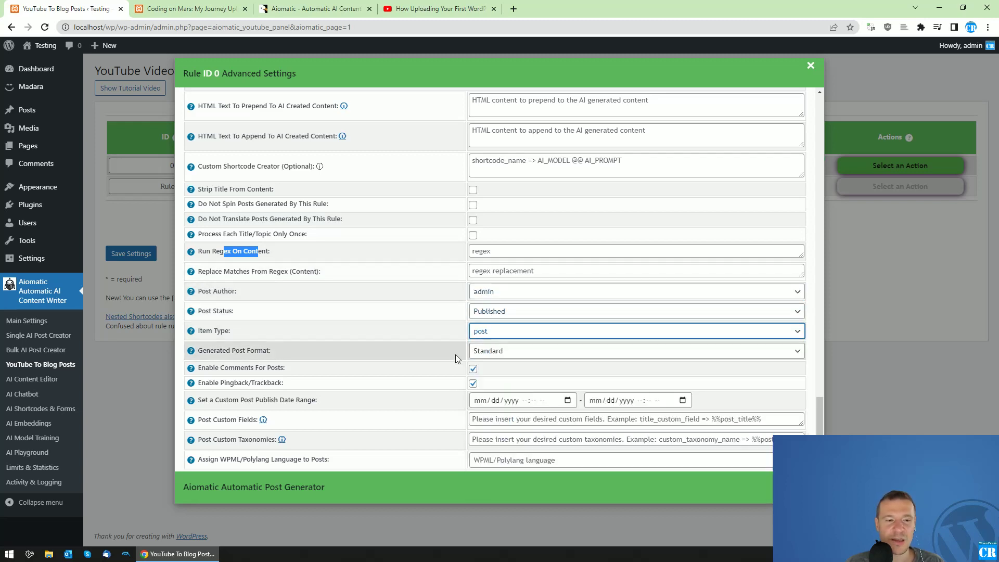
click(481, 358)
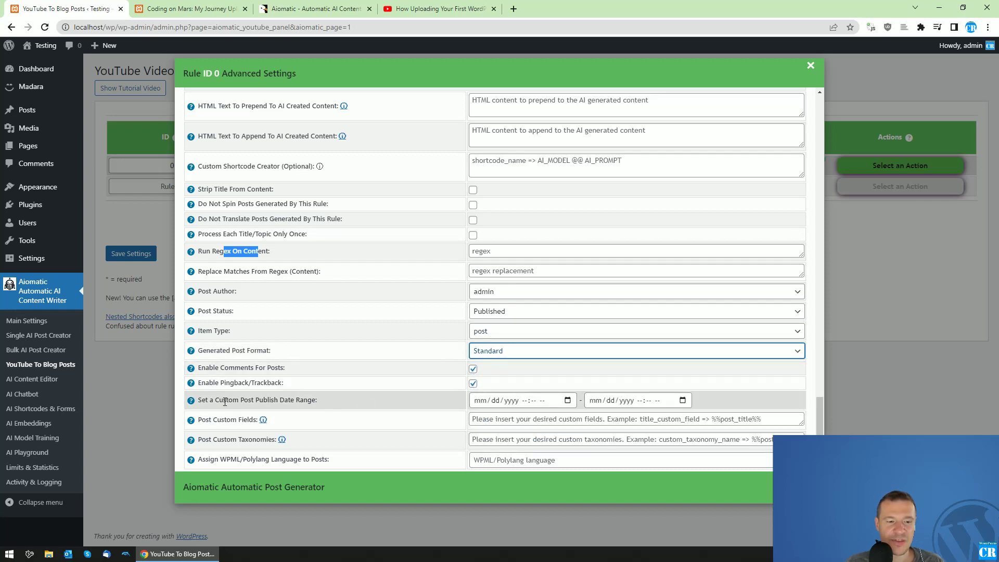
drag(216, 399, 312, 400)
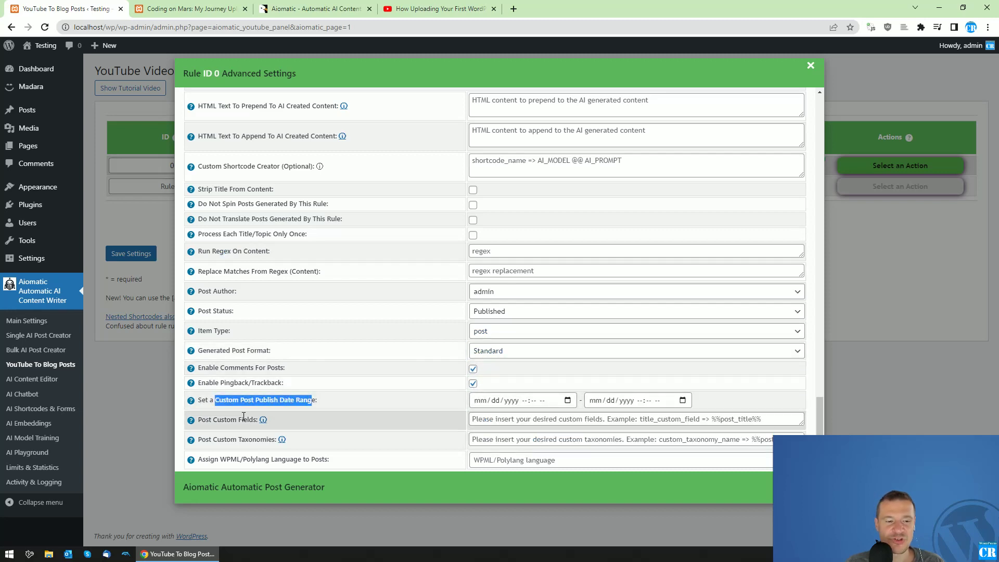
double_click(224, 419)
double_click(225, 439)
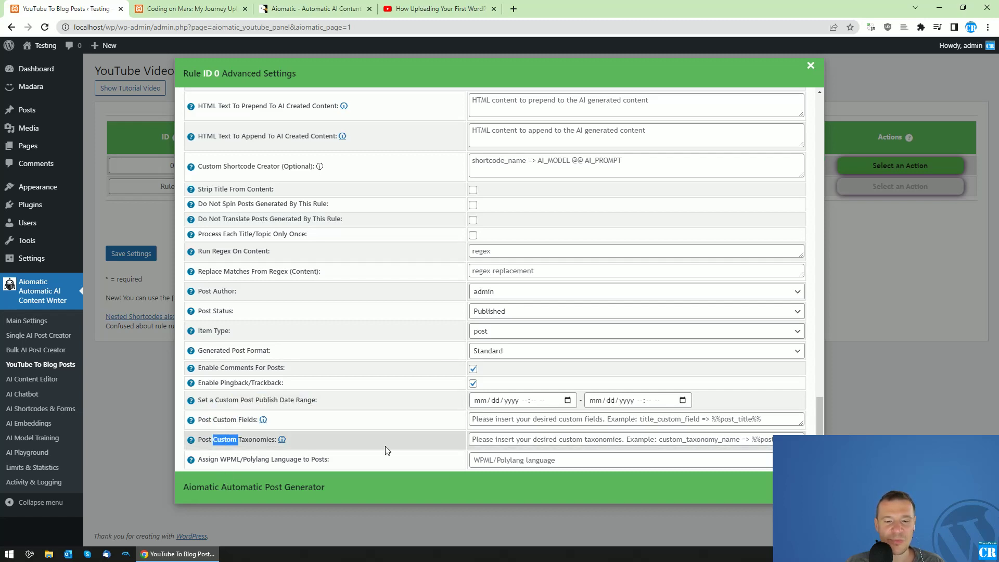
drag(218, 459, 281, 459)
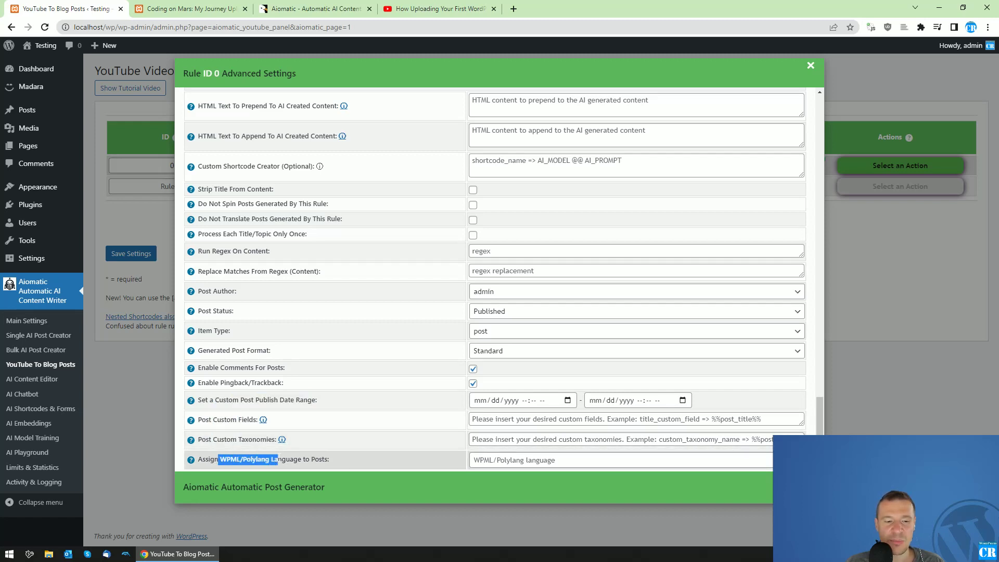
click(367, 455)
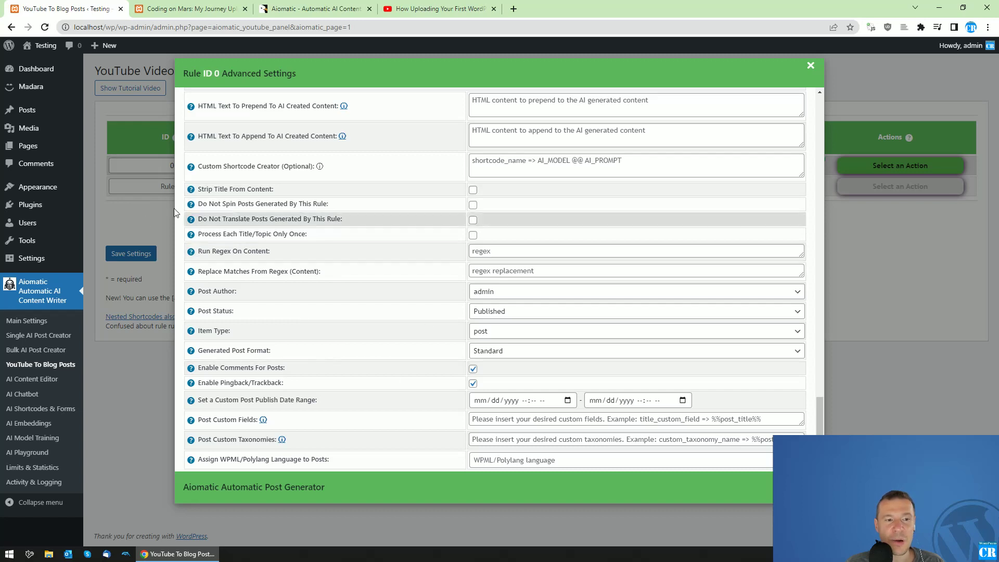
- Delete the posts rule 0 already created and run the rule again
click(143, 229)
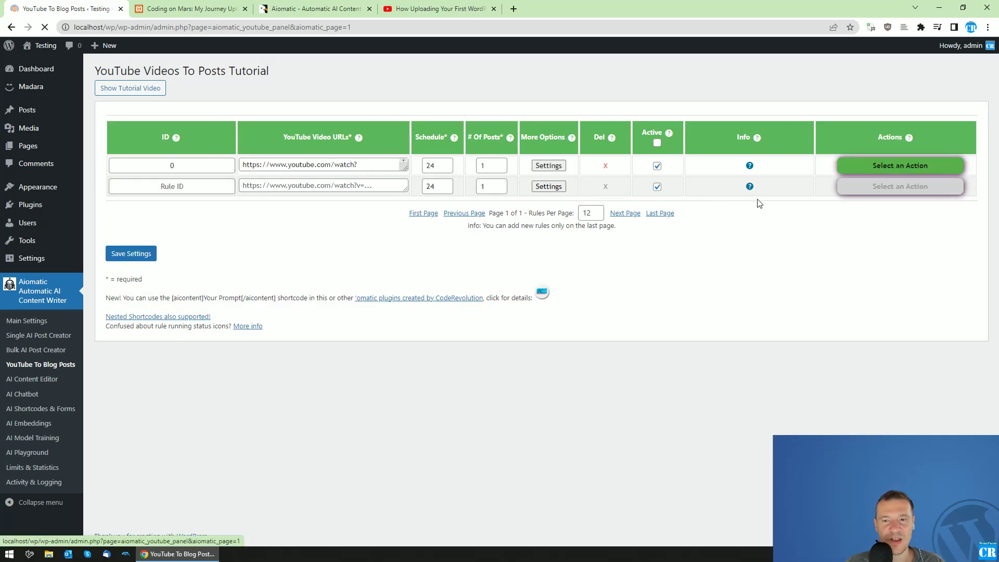
click(885, 165)
click(863, 215)
key(Return)
click(864, 166)
click(864, 188)
key(Return)
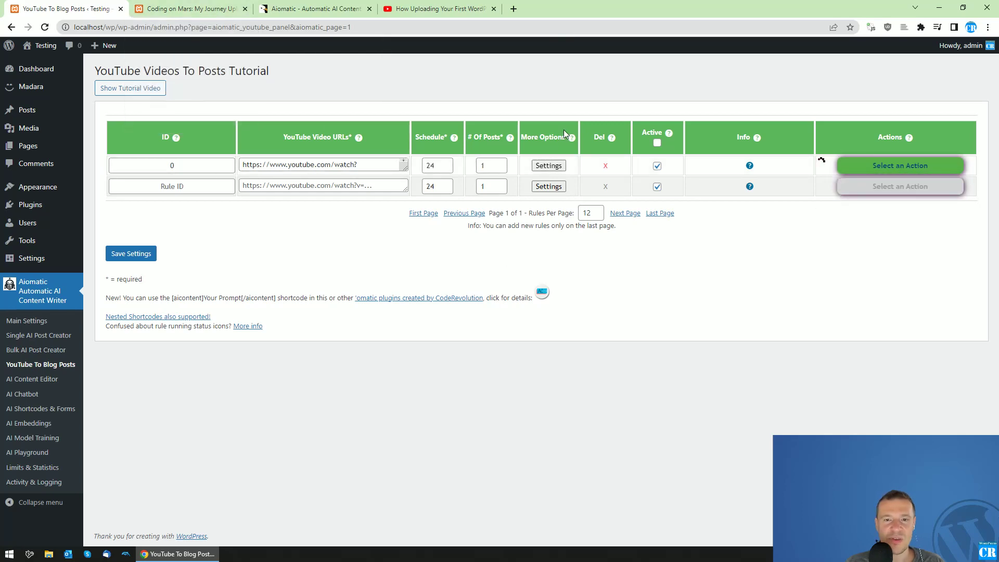
- Look over rule 0's posting options for video, table of contents and Q&A
click(548, 165)
drag(819, 142, 815, 160)
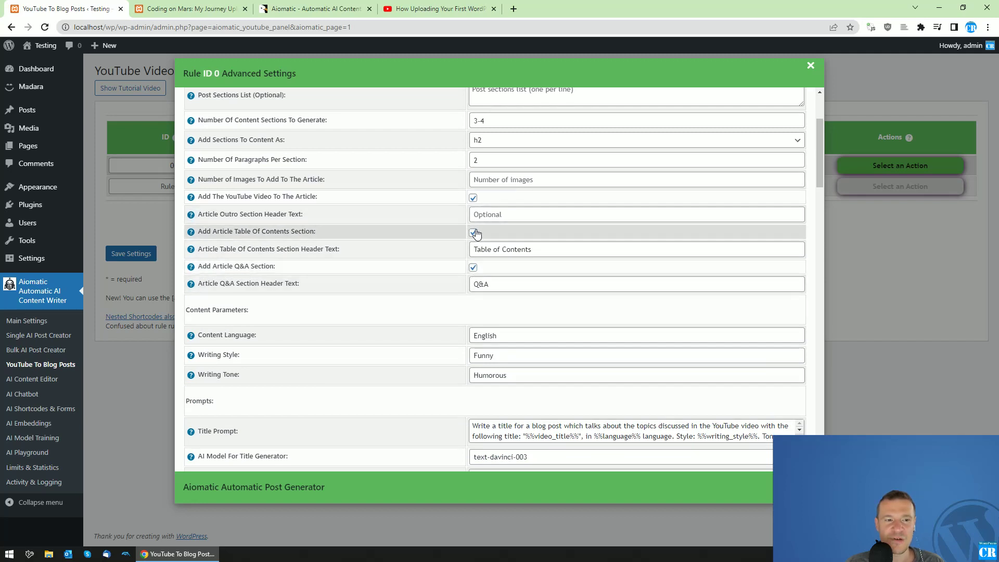
scroll(476, 234, up, 1)
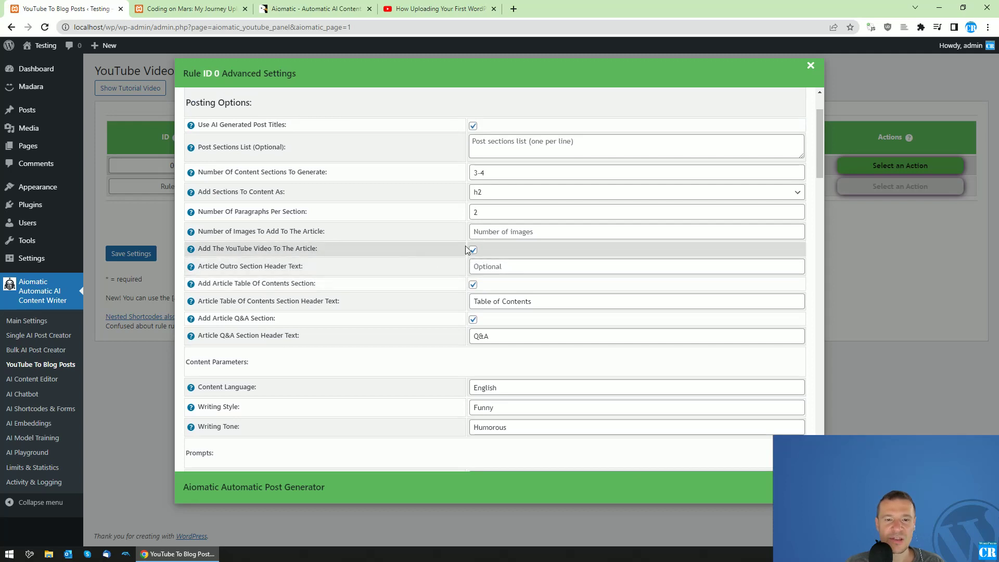
click(890, 260)
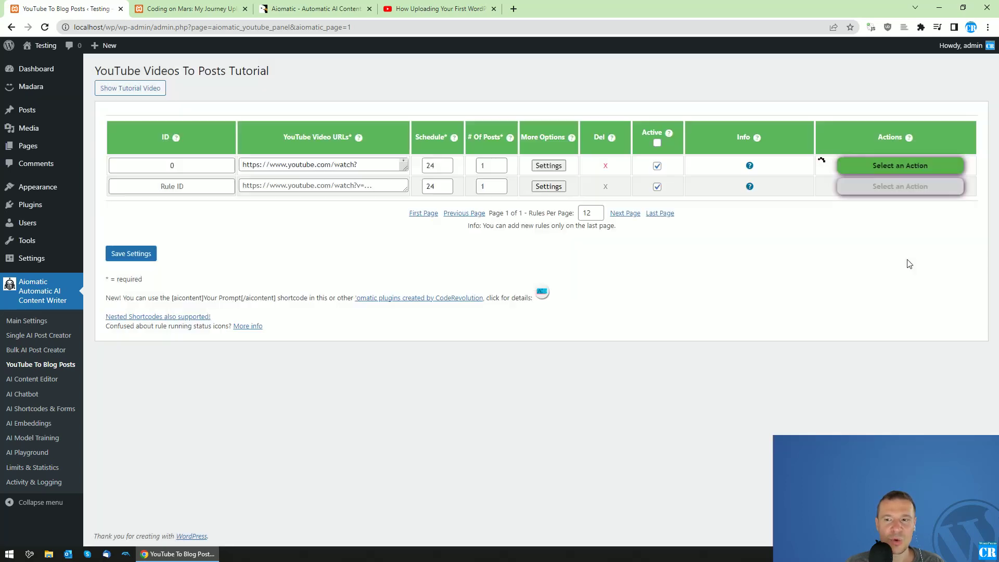
- Expand rule 0's video URL, then return to the earlier 'Coding on Mars' post
click(399, 166)
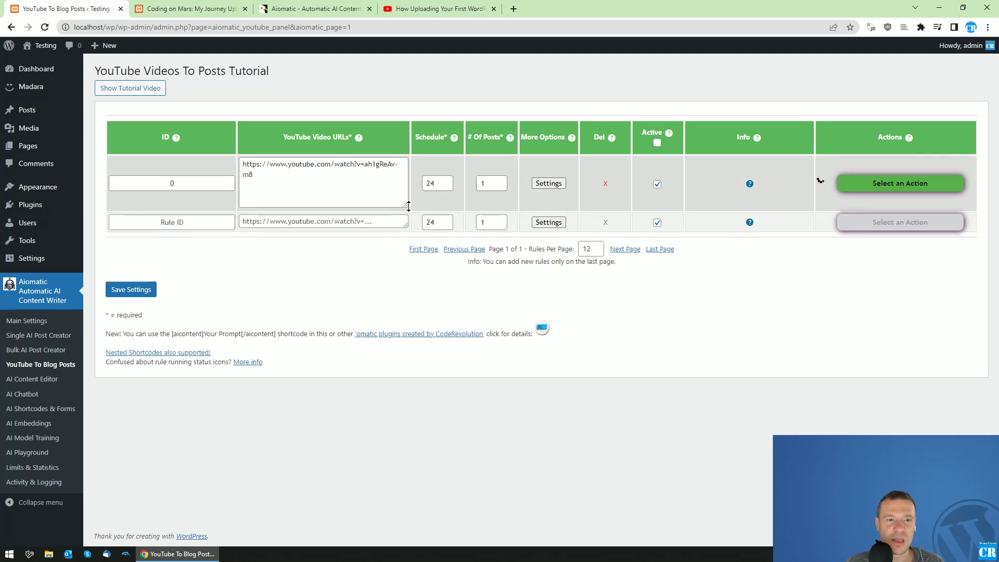
click(190, 7)
scroll(281, 208, up, 5)
- Open the site's home page, now empty, and return to the rules table
scroll(283, 145, up, 5)
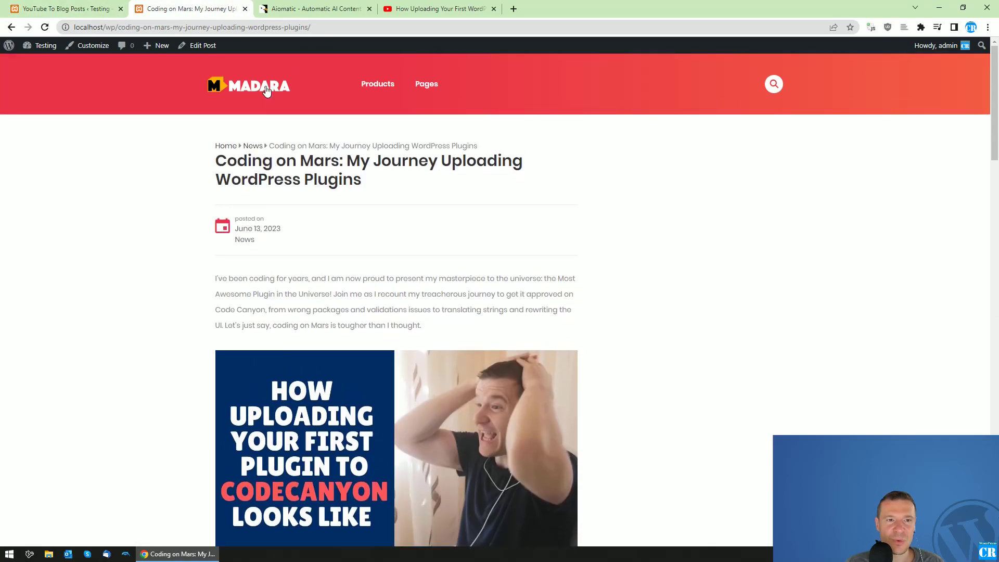
click(265, 90)
click(89, 9)
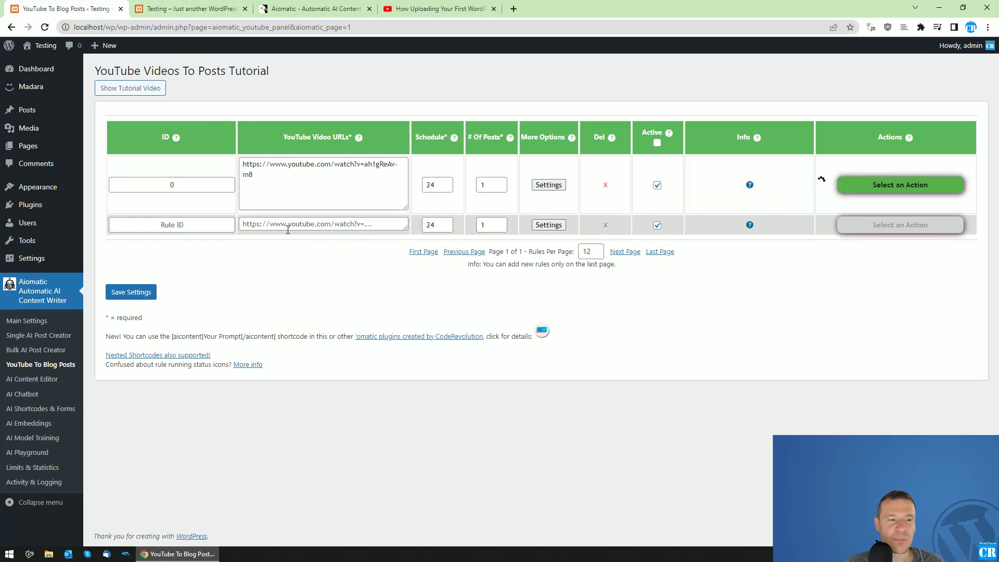
- Glance across the CodeCanyon, home page, rules and YouTube video tabs
click(302, 8)
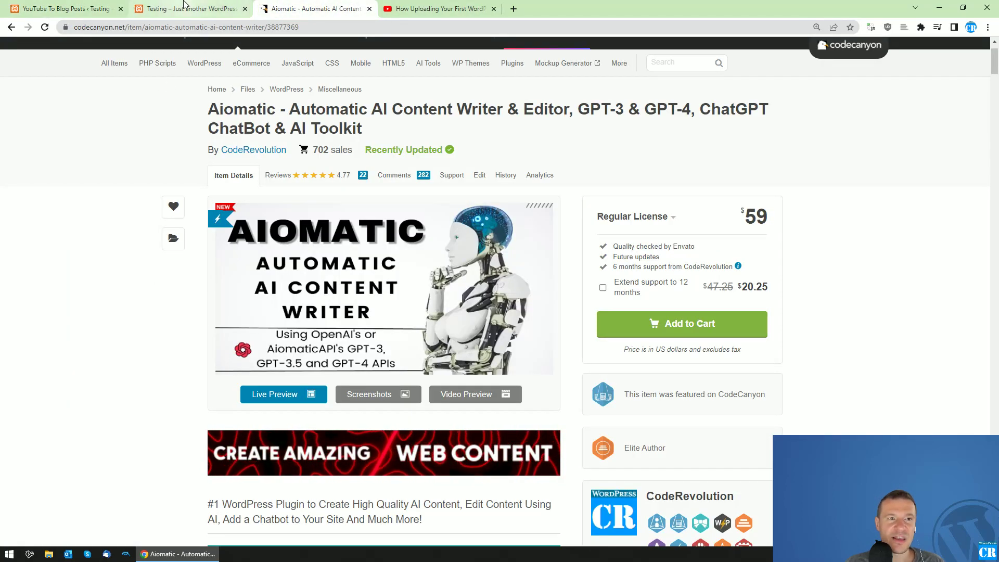
click(187, 9)
click(63, 8)
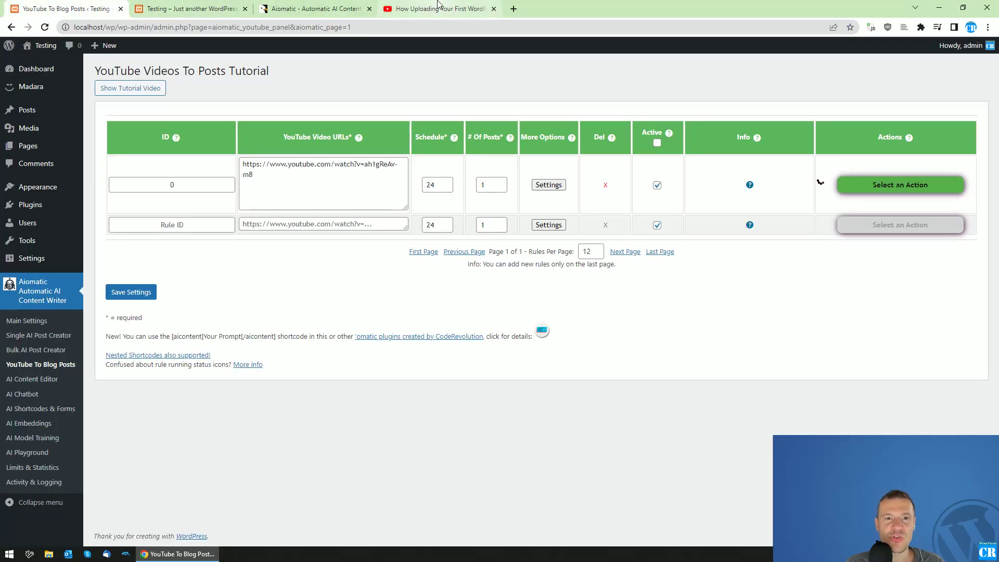
key(ctrl+4)
- Recheck rule 0's Advanced Settings while its run finishes with a green success check
click(87, 6)
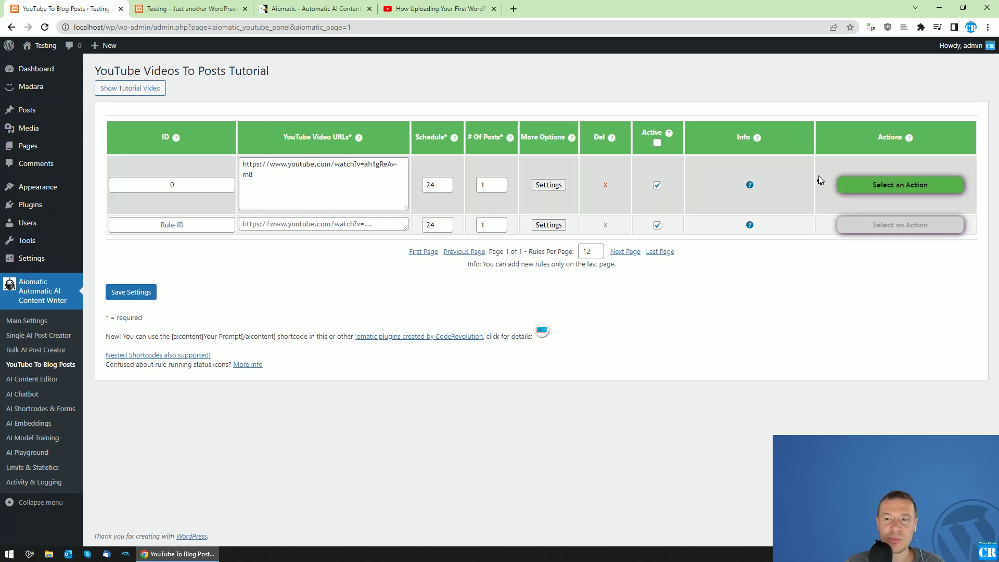
click(548, 185)
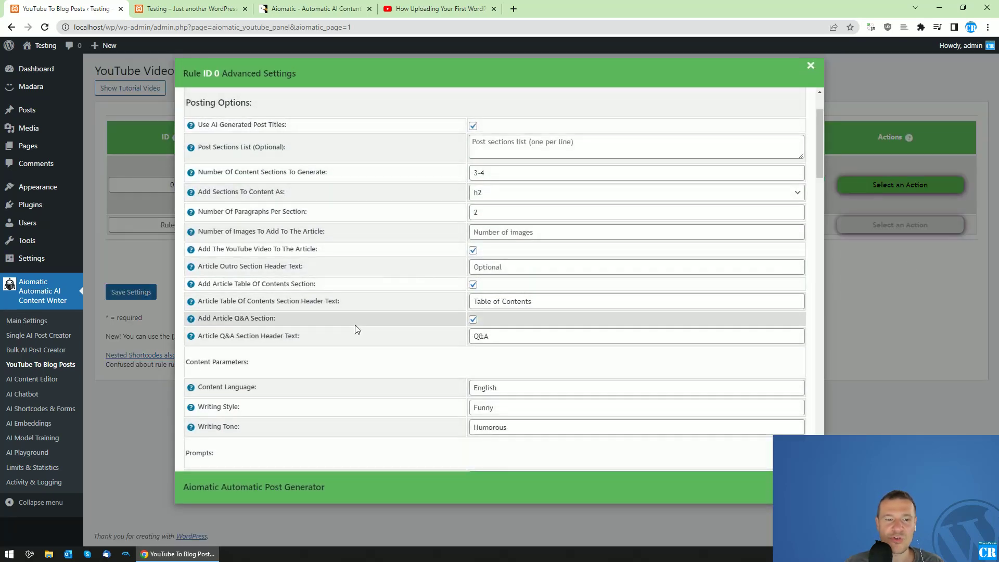
click(810, 66)
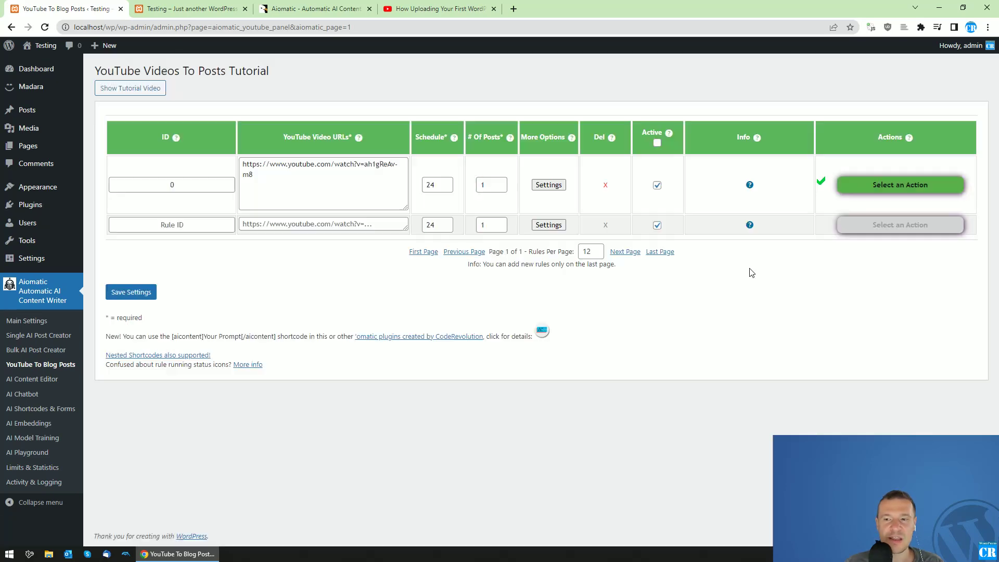
- Open the new post 'Taking the Plunge into Uploading Your First WordPress Plugin' from the home page
click(164, 6)
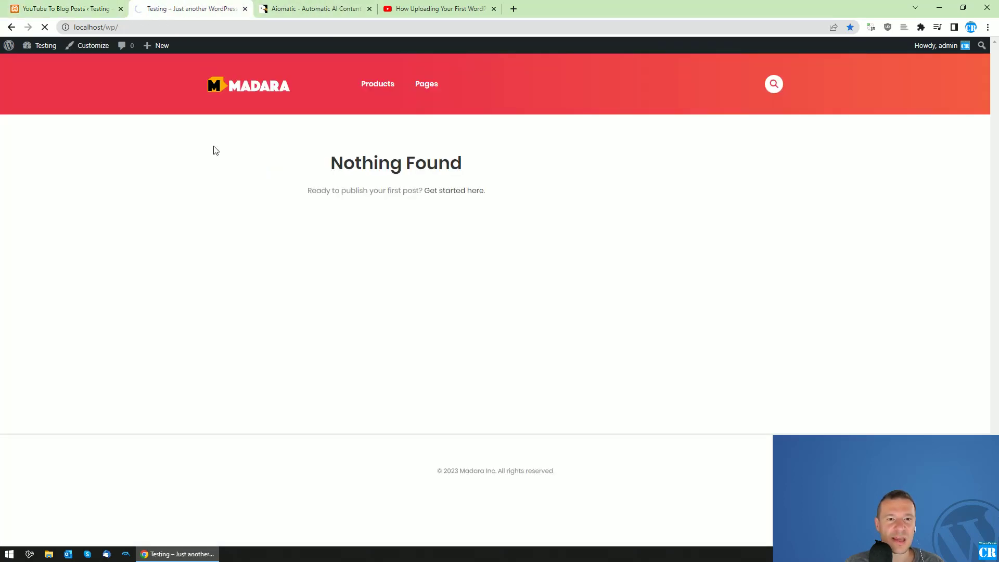
click(283, 174)
scroll(235, 218, down, 1)
scroll(236, 223, down, 7)
scroll(235, 224, down, 2)
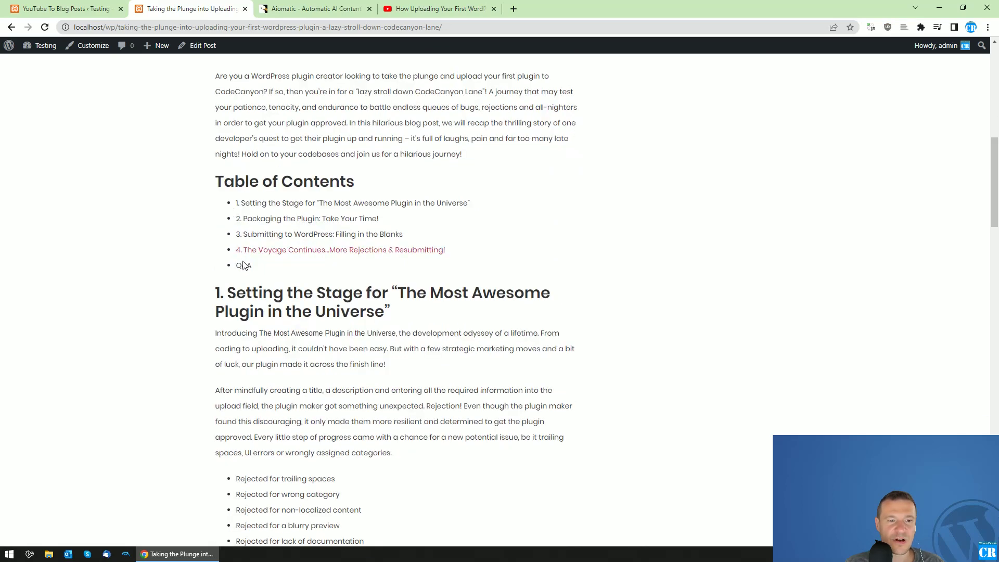
- Jump to section 1 via the table of contents, then scroll down to the Q&A and embedded video
click(248, 207)
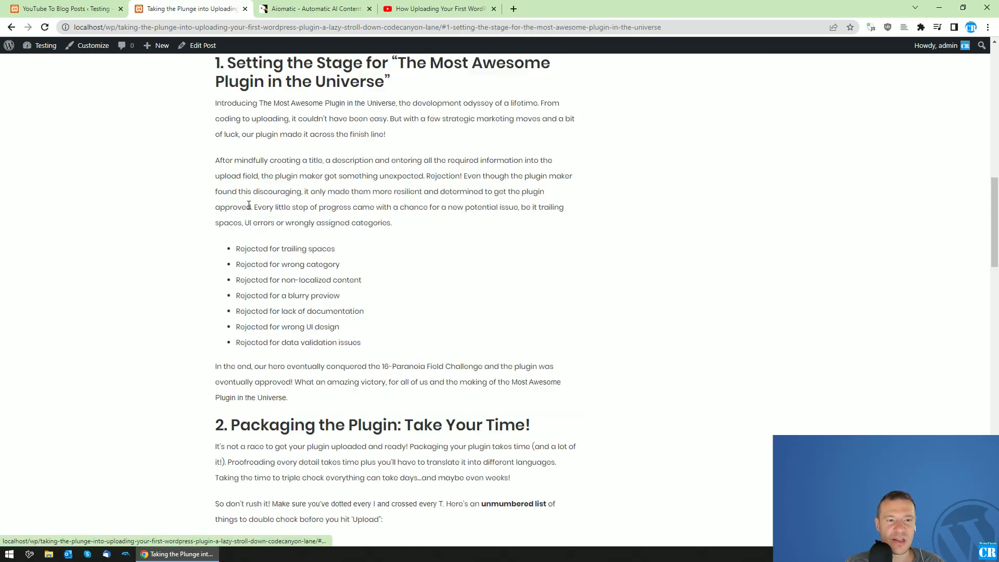
scroll(255, 203, up, 4)
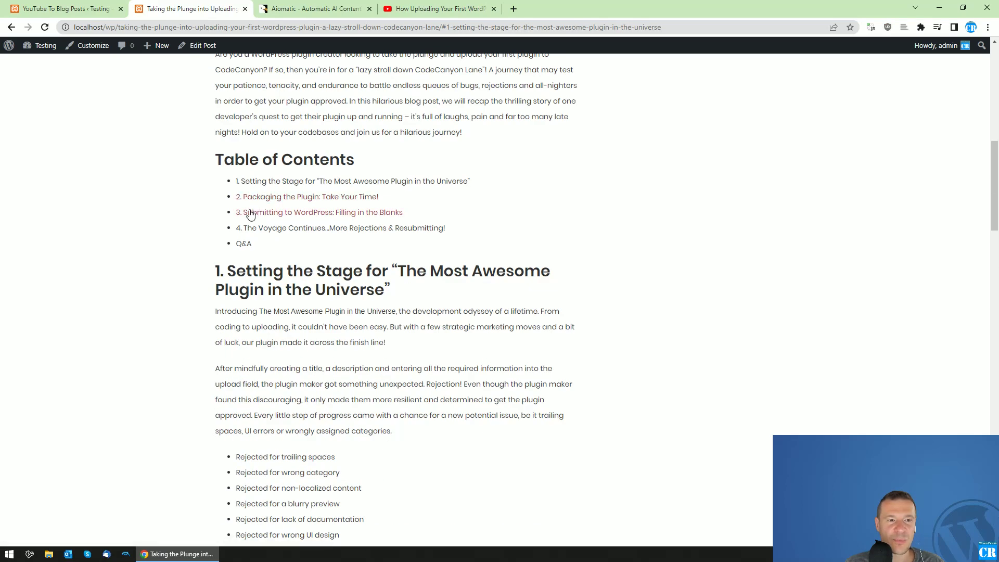
scroll(252, 229, down, 4)
scroll(246, 255, down, 3)
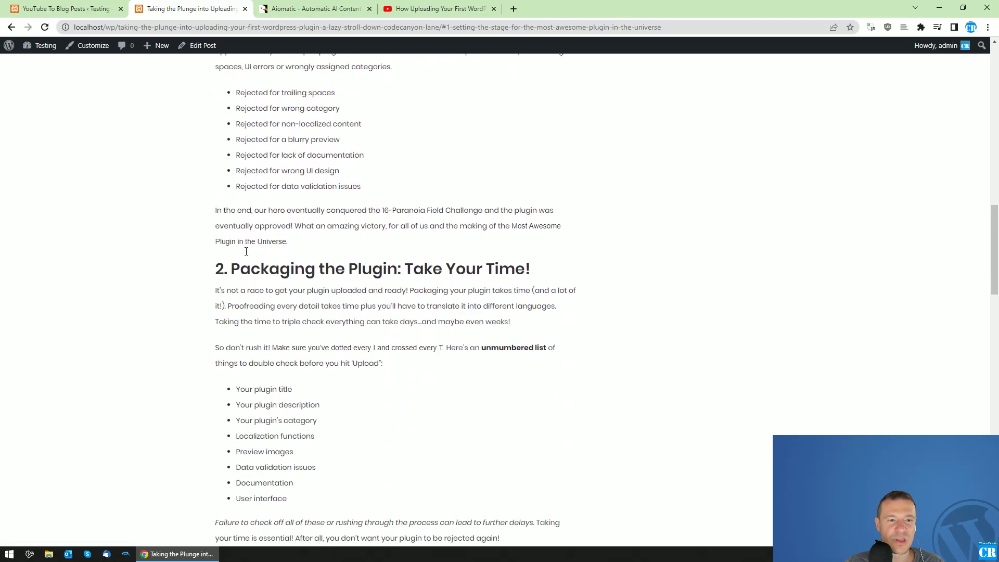
scroll(246, 254, down, 2)
scroll(257, 185, down, 3)
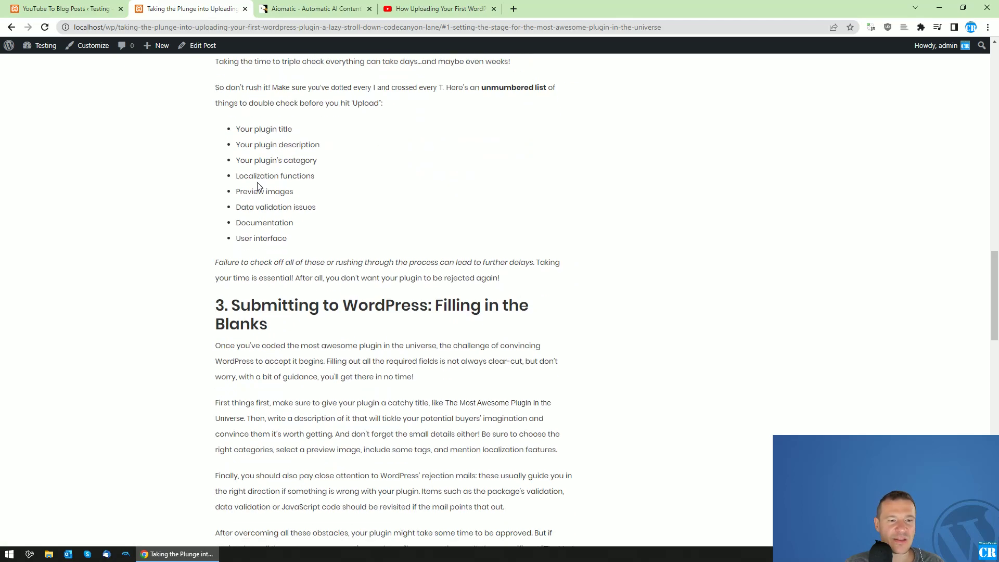
scroll(251, 176, down, 1)
scroll(250, 197, down, 2)
scroll(245, 223, down, 1)
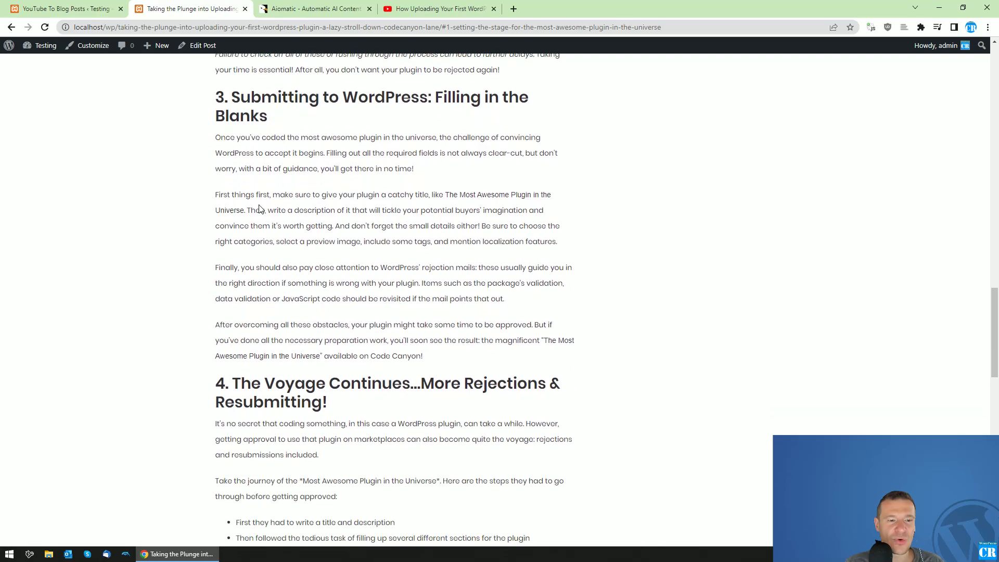
scroll(237, 257, down, 3)
scroll(238, 257, down, 4)
scroll(231, 312, down, 2)
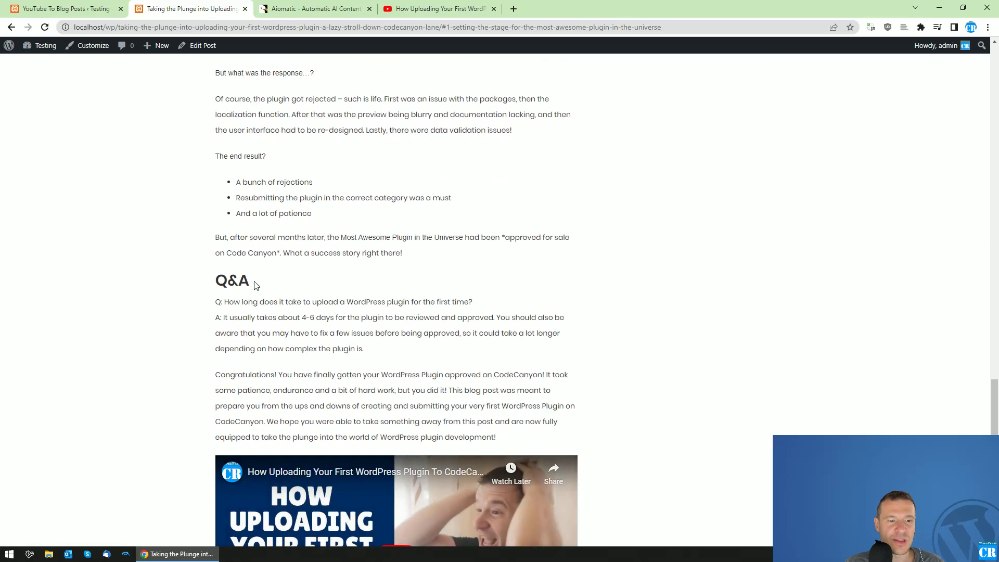
scroll(249, 286, down, 2)
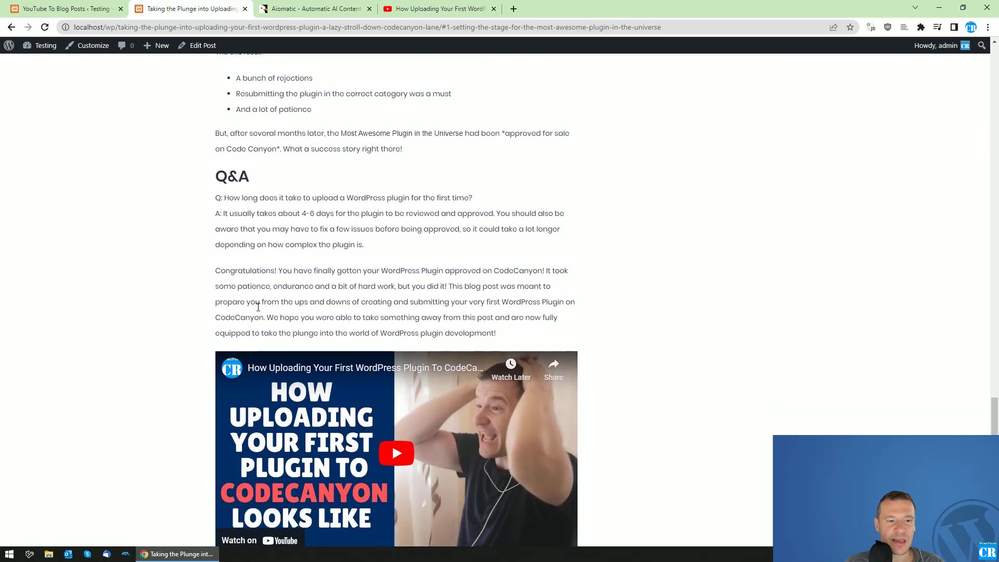
scroll(265, 306, down, 2)
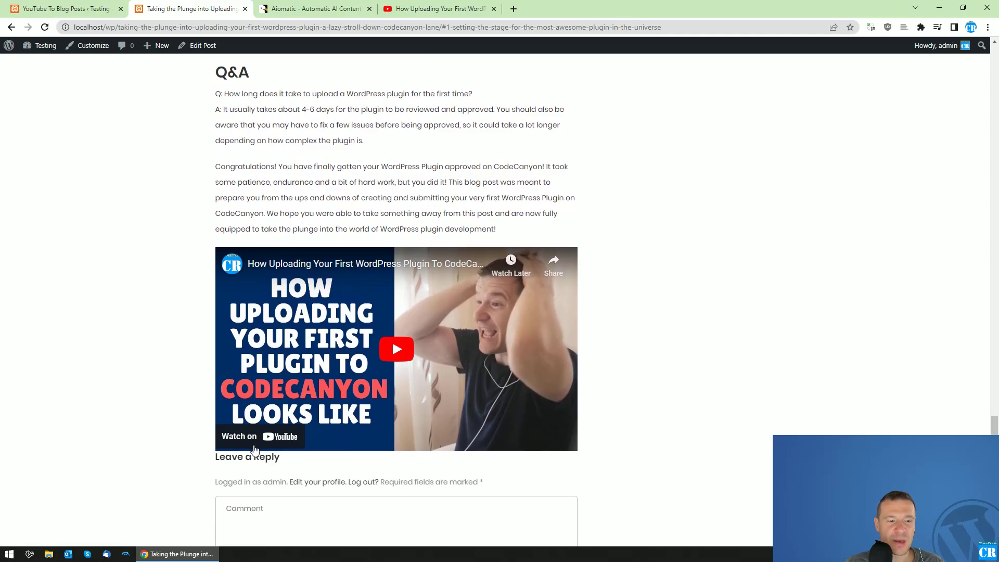
- Scroll back up through the regenerated post's content
scroll(318, 363, up, 1)
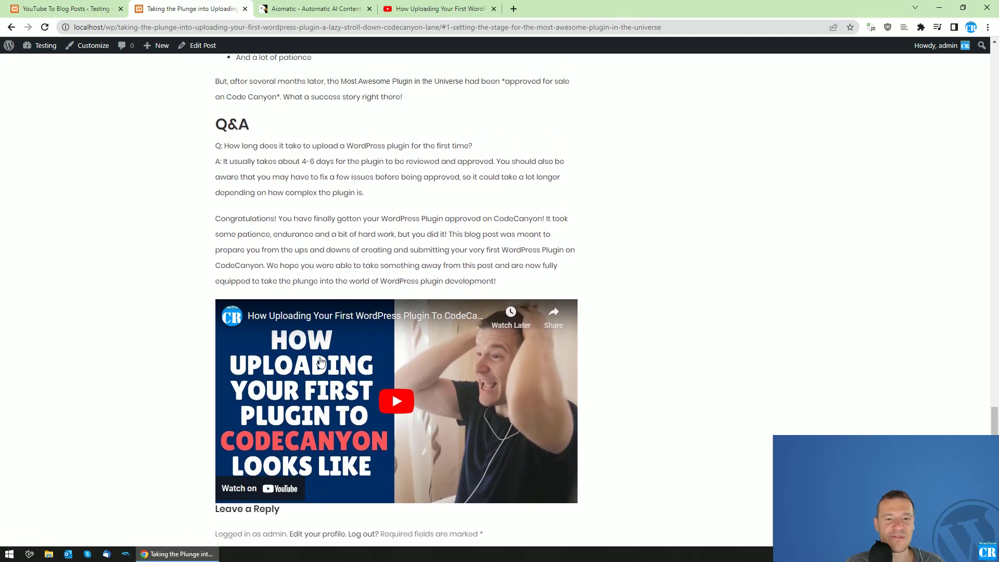
scroll(320, 361, up, 7)
scroll(320, 361, up, 3)
scroll(320, 361, up, 5)
scroll(320, 362, up, 10)
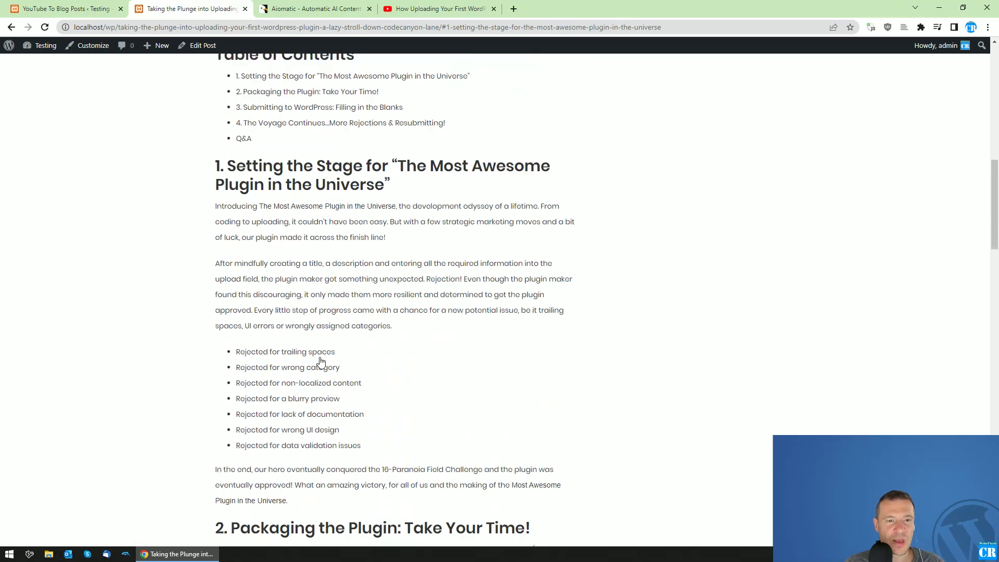
scroll(320, 362, up, 8)
scroll(321, 362, up, 4)
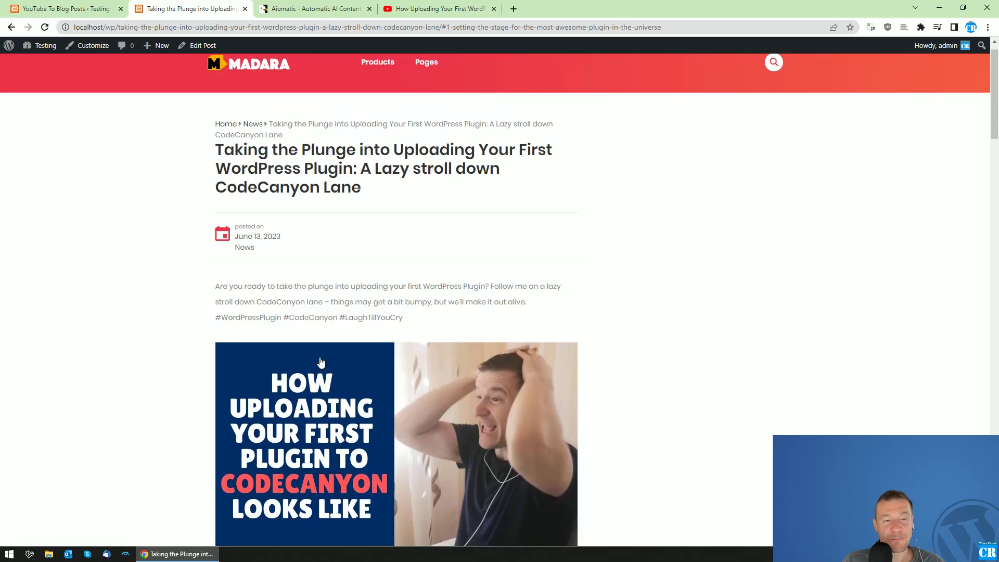
- Switch to the Aiomatic plugin's product page on CodeCanyon
click(433, 6)
click(319, 5)
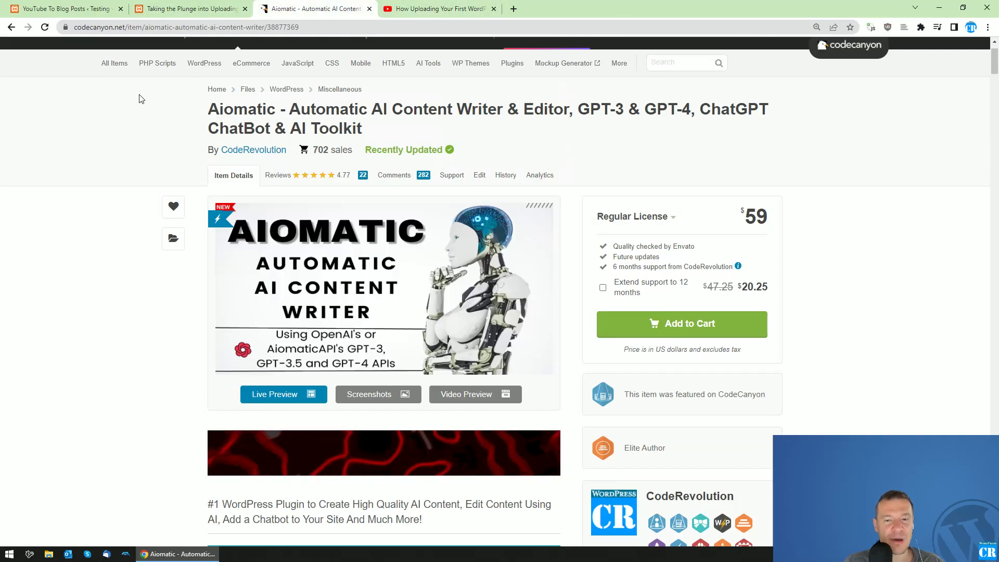